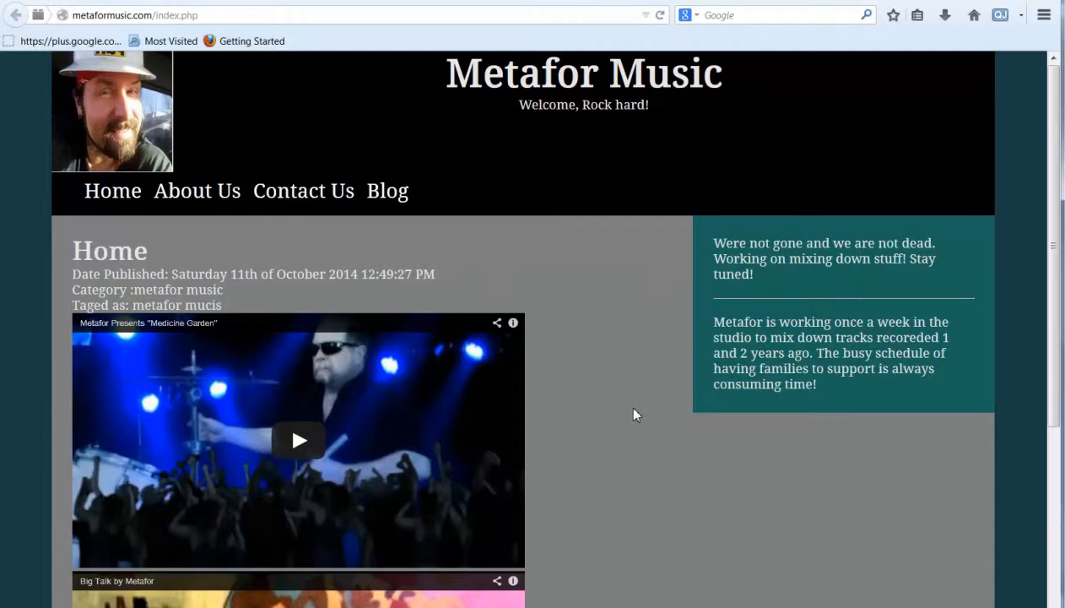
# Examine the public Metafor Music home page, including its header, sidebar text, post details and embedded videos.
pyautogui.scroll(-5, 636, 414)
pyautogui.scroll(5, 636, 414)
pyautogui.moveTo(424, 97); pyautogui.dragTo(573, 114)
pyautogui.moveTo(722, 245); pyautogui.dragTo(831, 341)
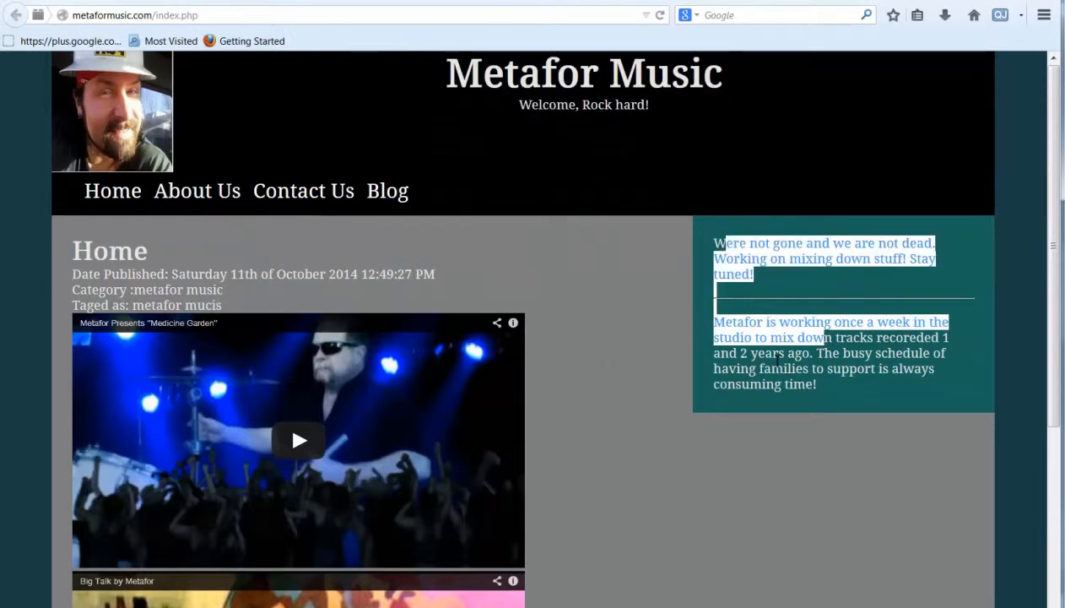
pyautogui.moveTo(140, 251); pyautogui.dragTo(268, 273)
pyautogui.scroll(-2, 579, 314)
pyautogui.scroll(-2, 625, 332)
pyautogui.scroll(4, 625, 333)
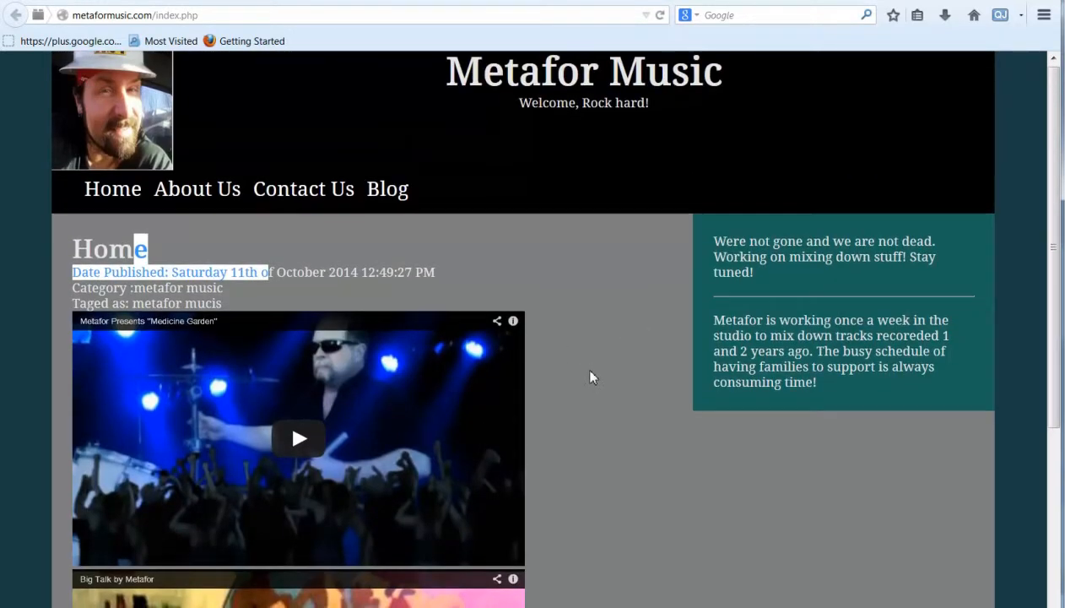
pyautogui.scroll(-3, 608, 386)
pyautogui.scroll(3, 609, 386)
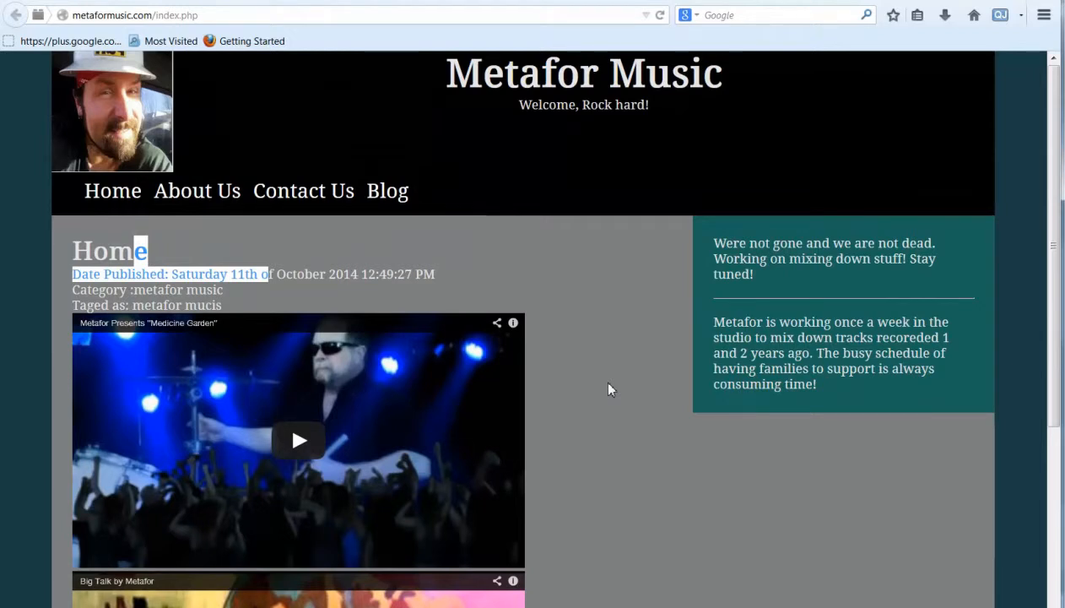
pyautogui.click(340, 272)
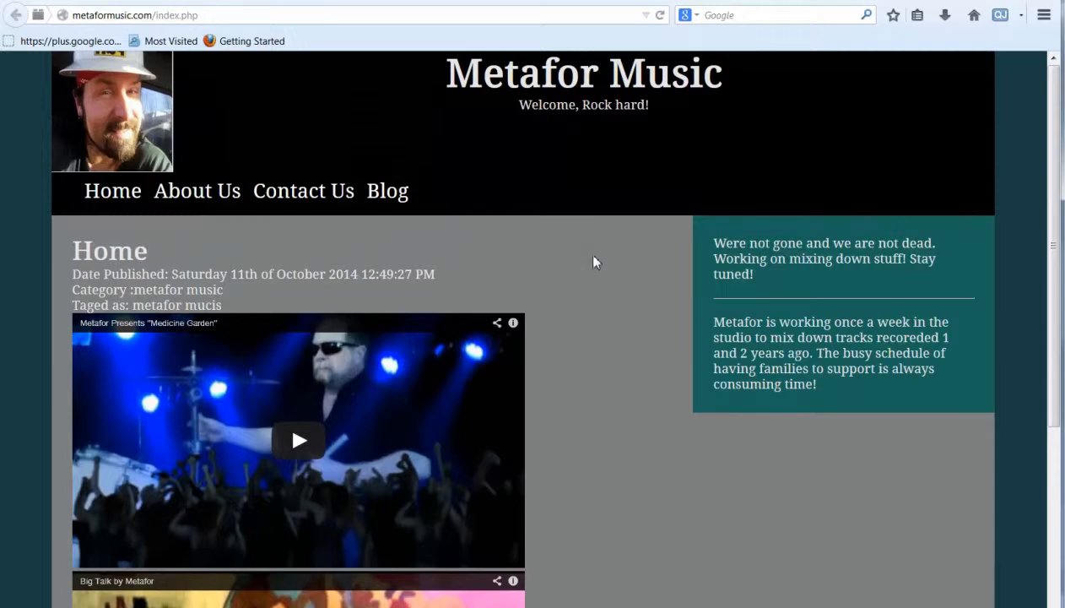
# Switch to the website's admin dashboard and reload it to its welcome page.
pyautogui.click(83, 1)
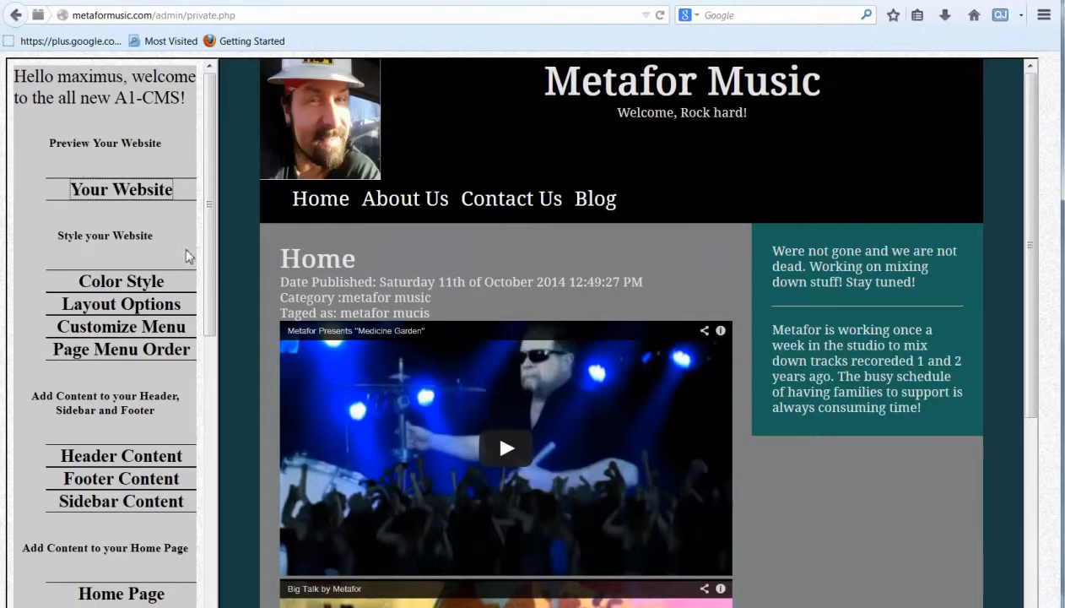
pyautogui.click(203, 16)
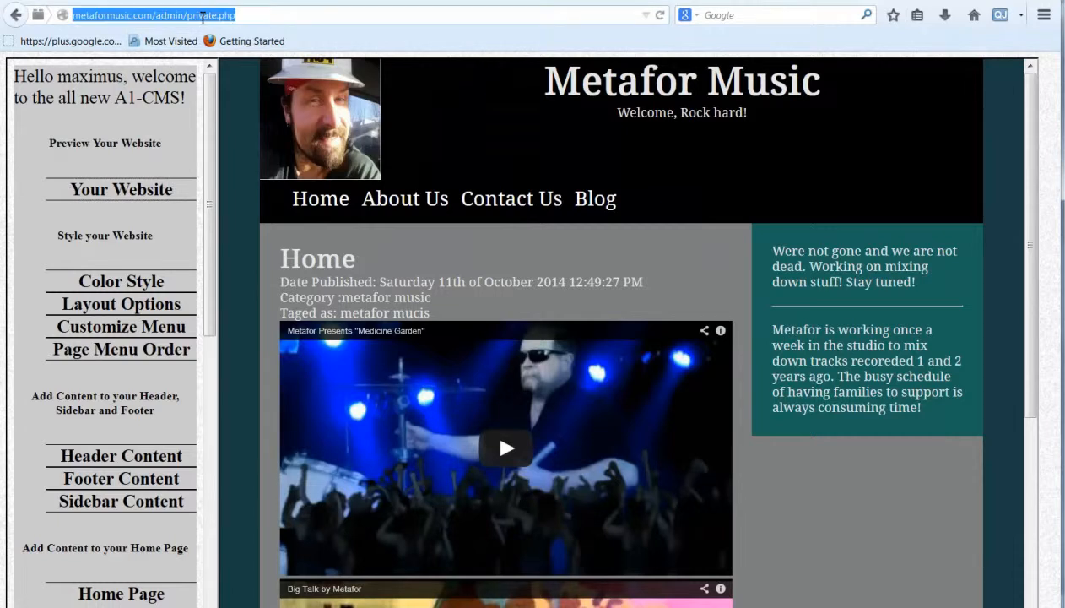
pyautogui.press('Return')
pyautogui.moveTo(245, 131); pyautogui.dragTo(730, 128)
pyautogui.click(774, 167)
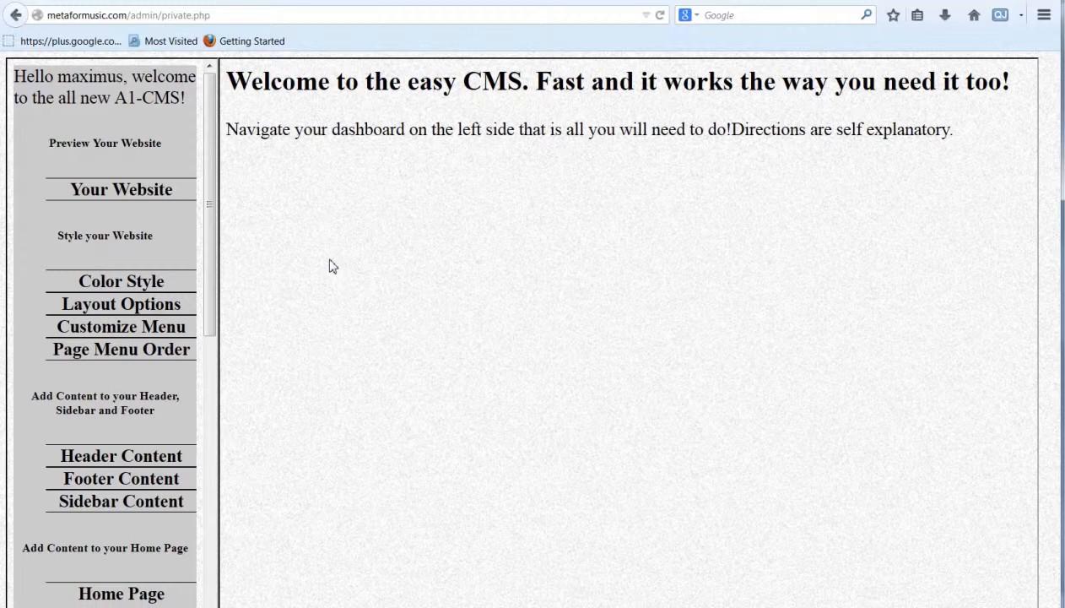
# Set the website's background color to dark red 450814, submit the style and preview the website.
pyautogui.click(121, 190)
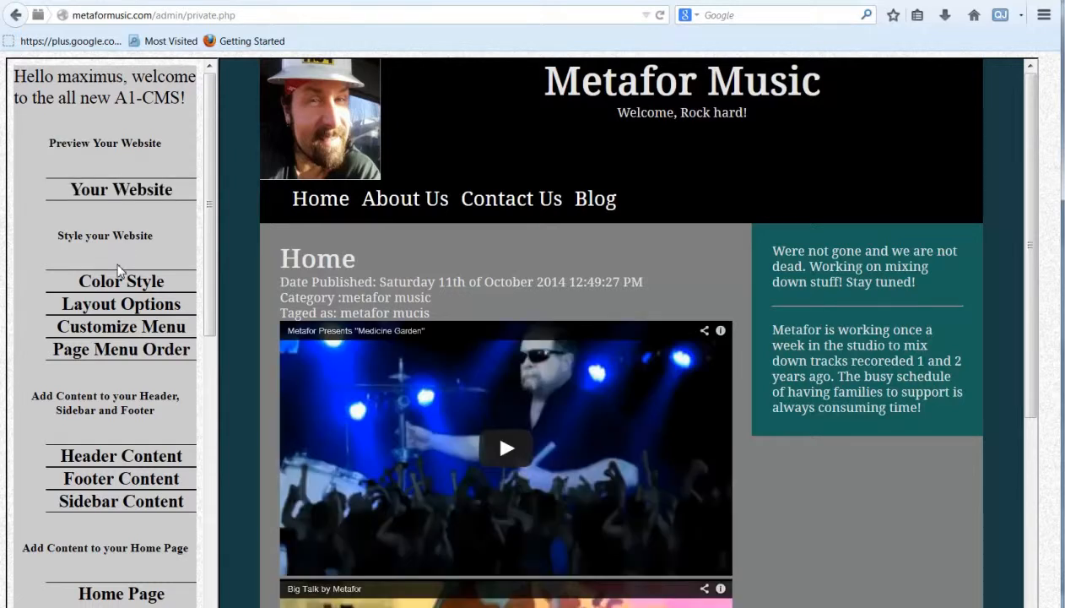
pyautogui.click(115, 193)
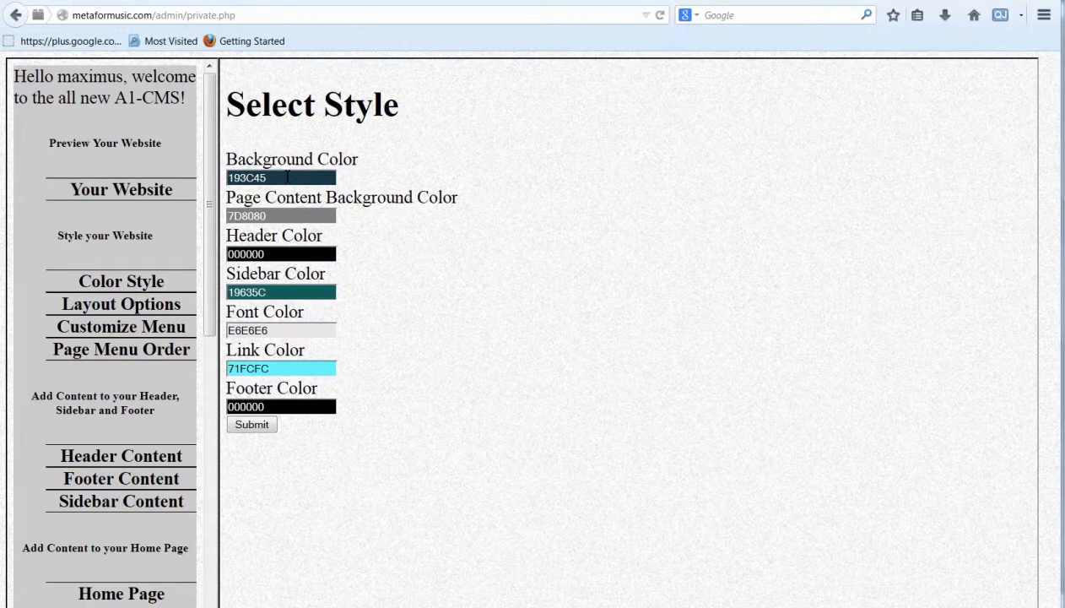
pyautogui.click(287, 176)
pyautogui.click(377, 207)
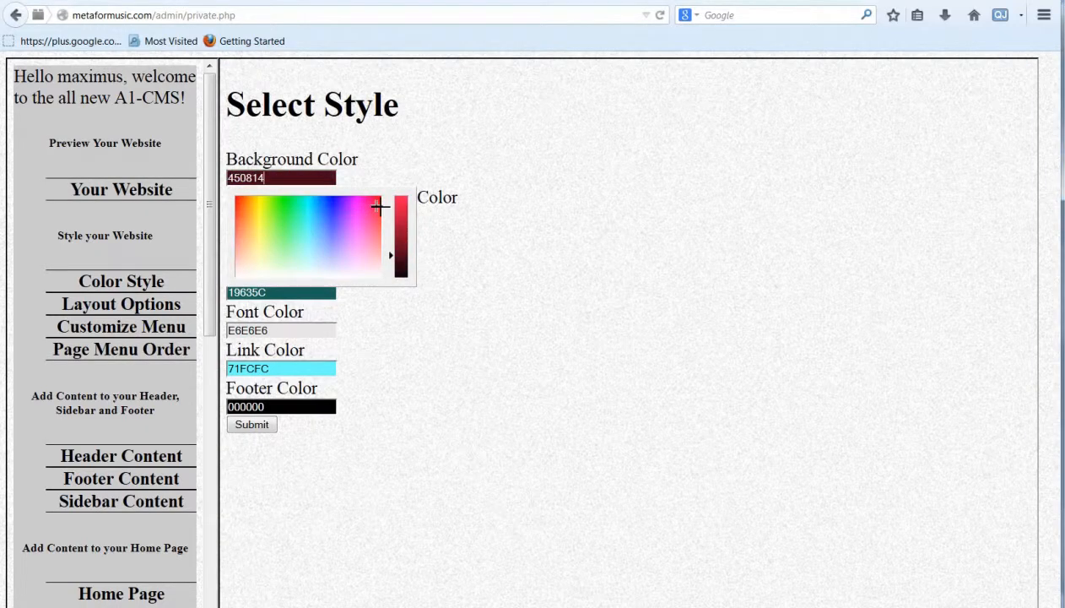
pyautogui.click(558, 178)
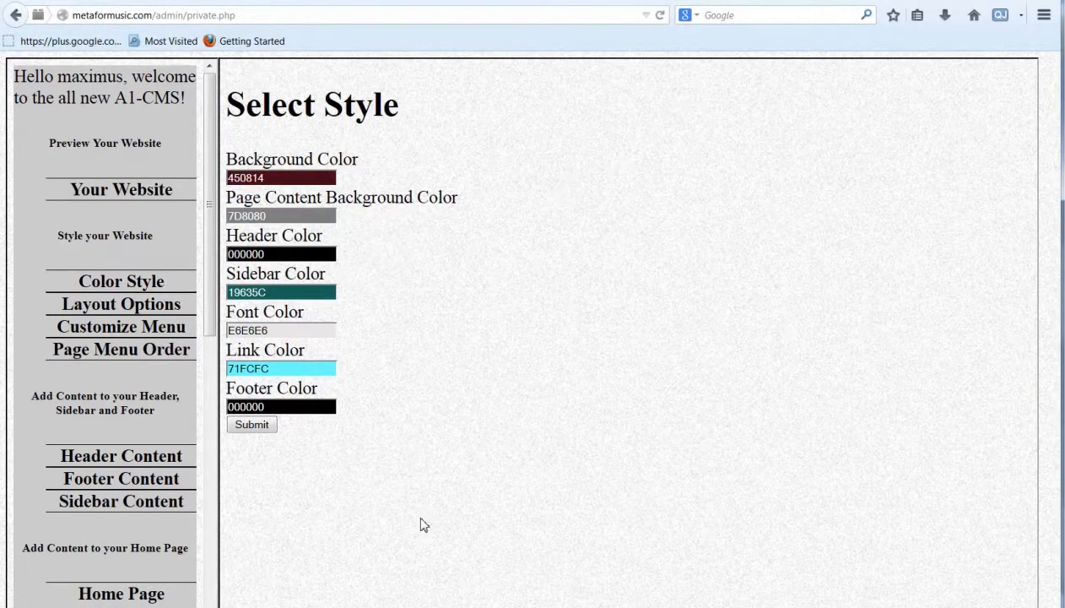
pyautogui.click(254, 425)
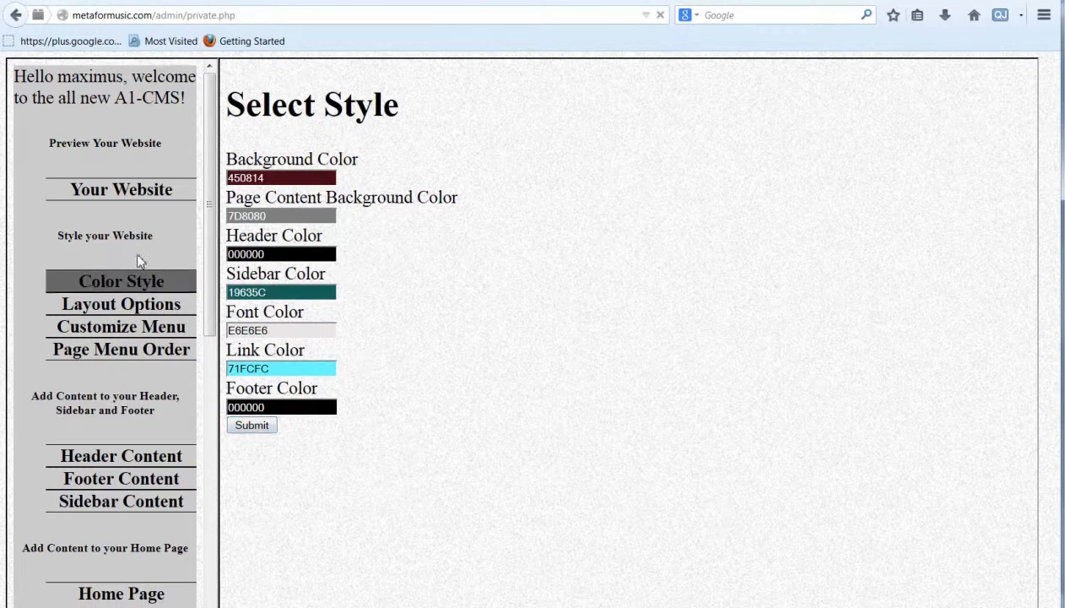
pyautogui.click(116, 186)
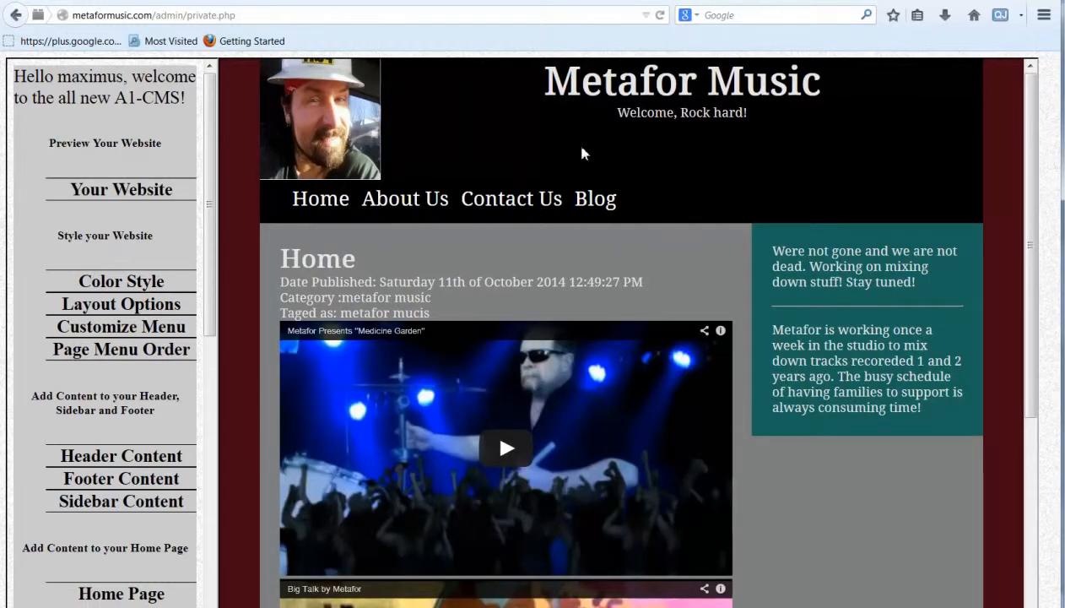
# Set the header color to teal 298A76, submit the style and preview the website.
pyautogui.click(145, 287)
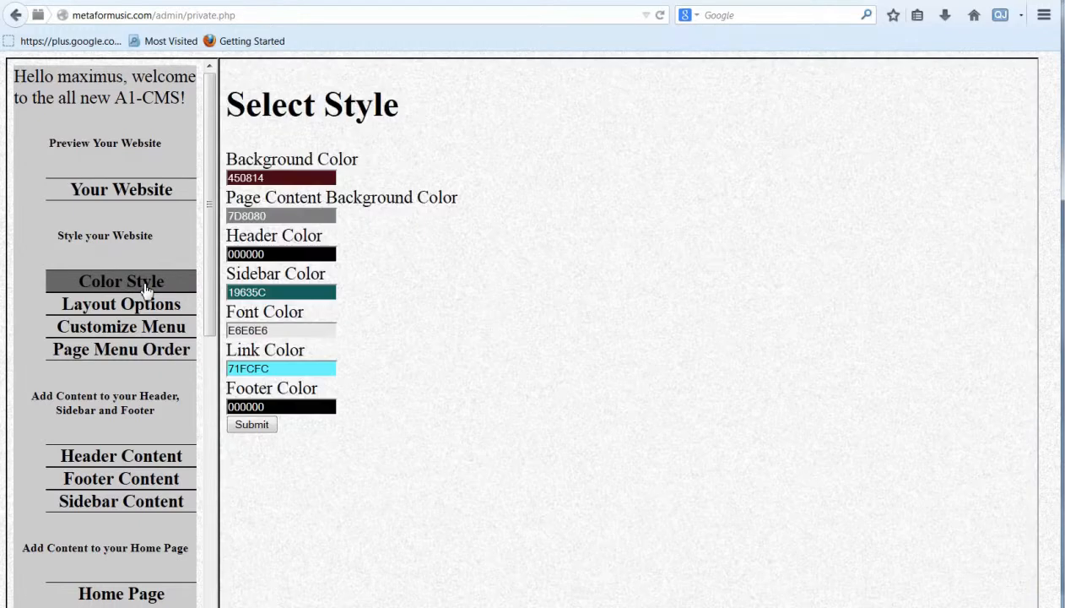
pyautogui.click(258, 254)
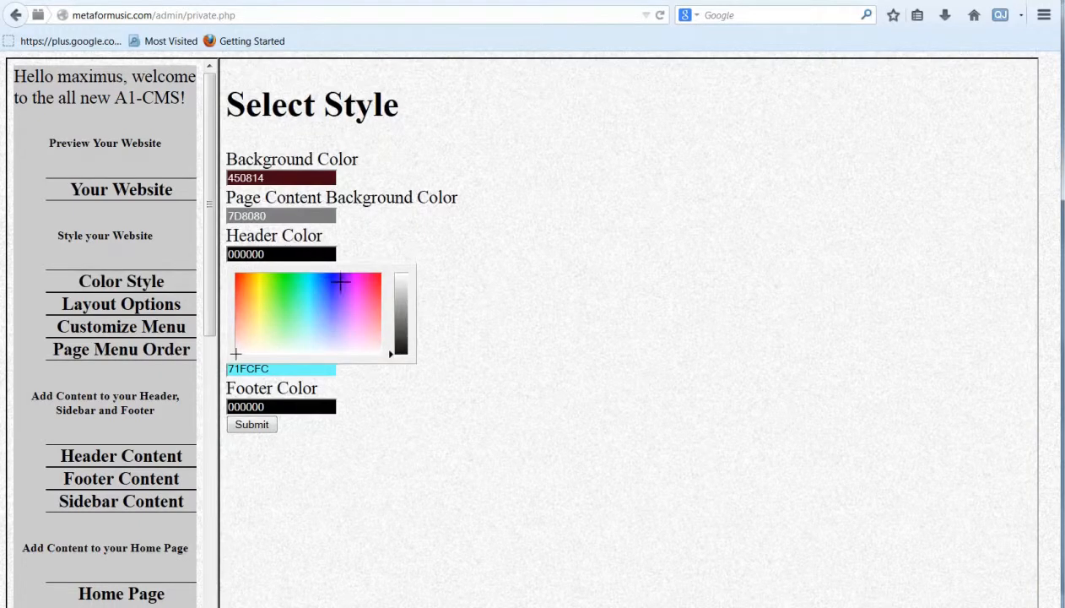
pyautogui.moveTo(360, 286); pyautogui.dragTo(306, 298)
pyautogui.moveTo(400, 302); pyautogui.dragTo(404, 313)
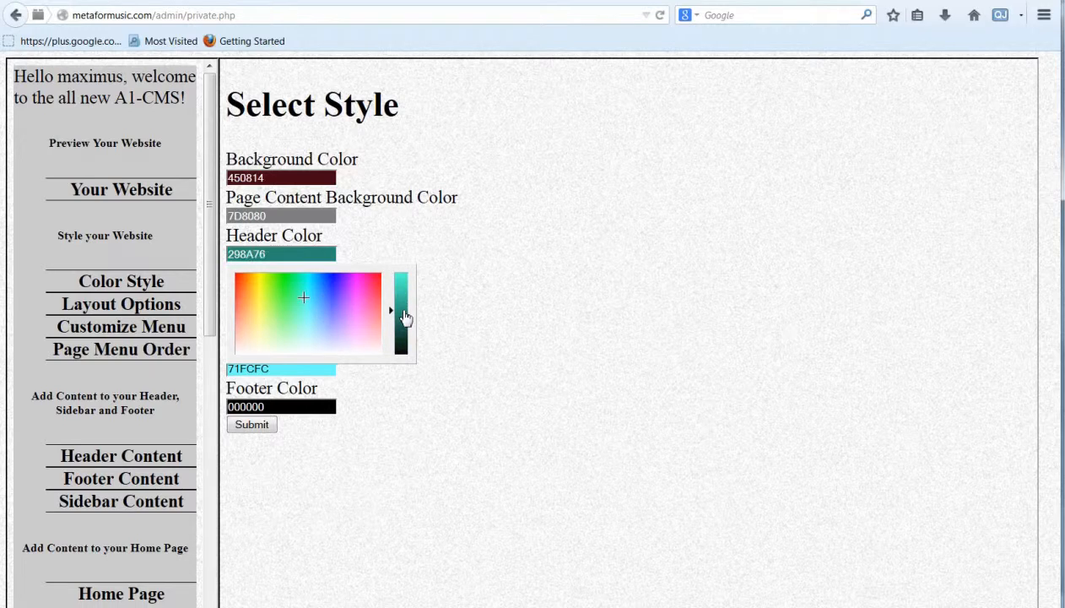
pyautogui.click(247, 429)
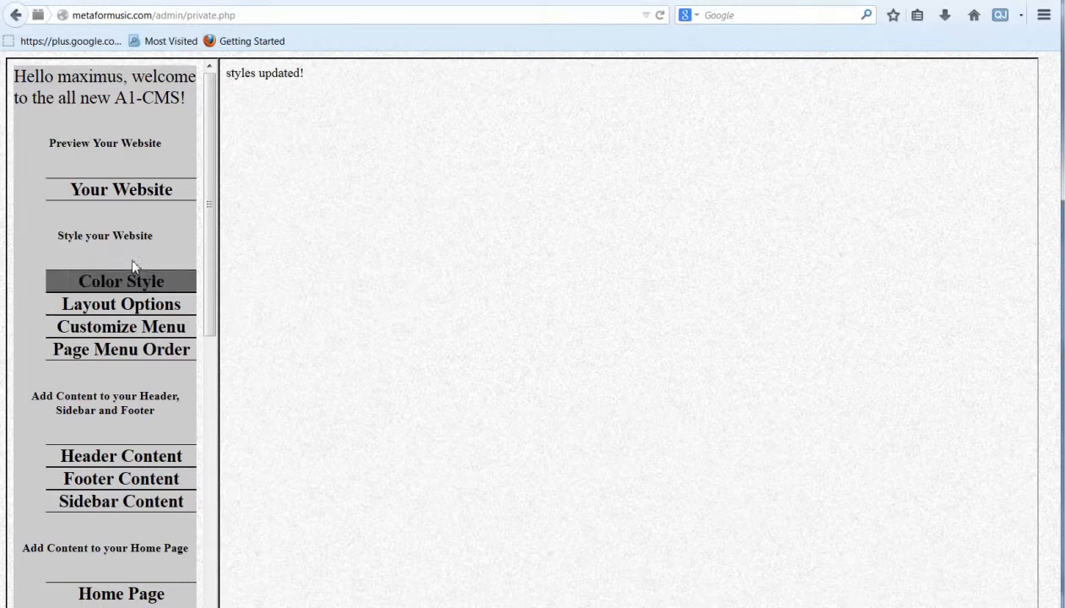
pyautogui.click(125, 192)
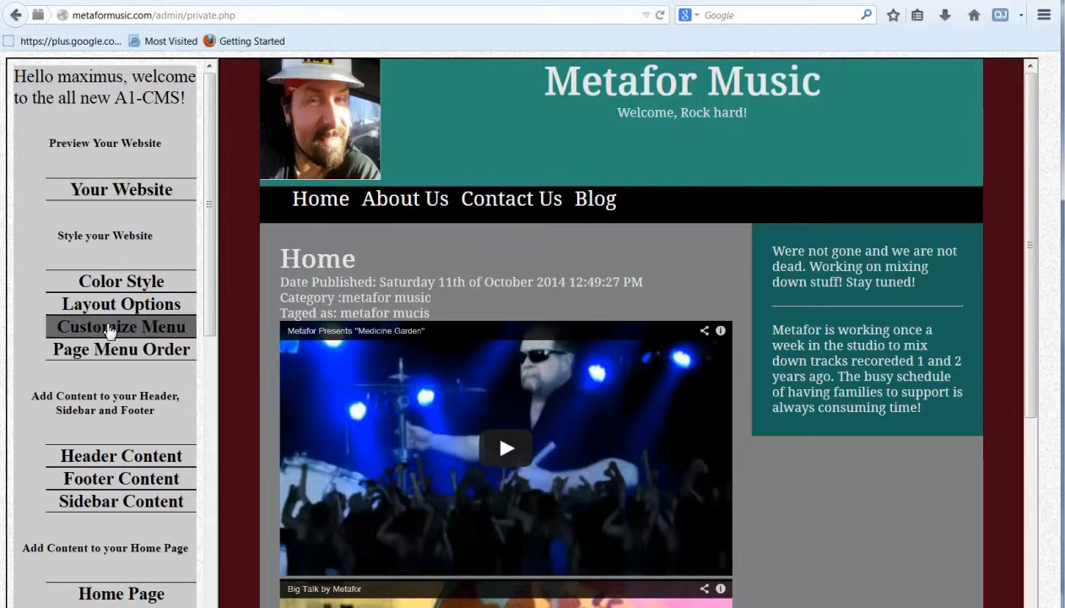
# Review the font color and page content background settings, and compare them with the text in the website preview.
pyautogui.click(131, 294)
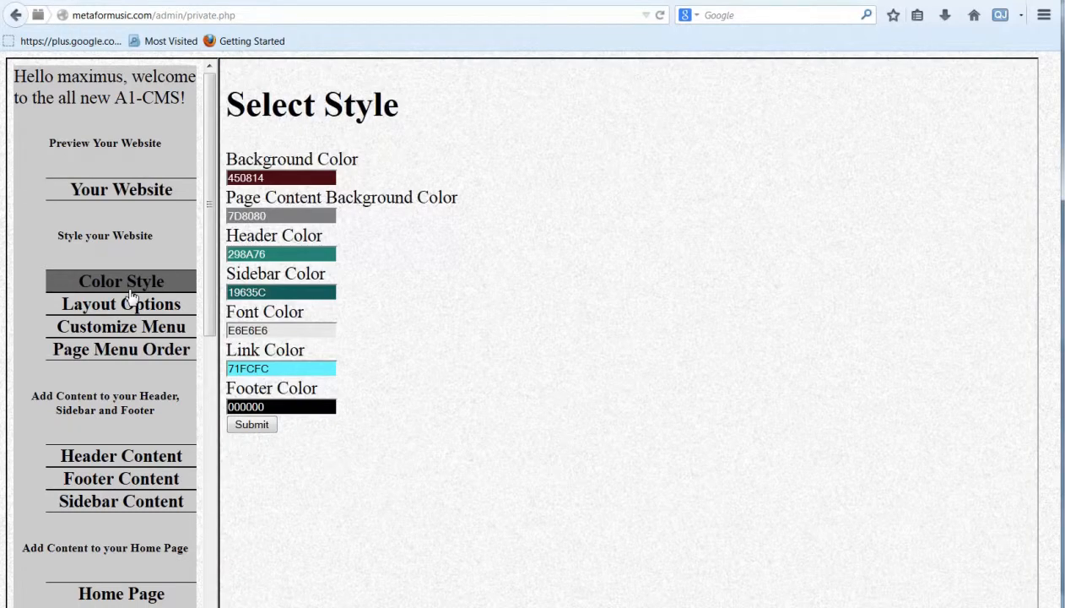
pyautogui.click(298, 332)
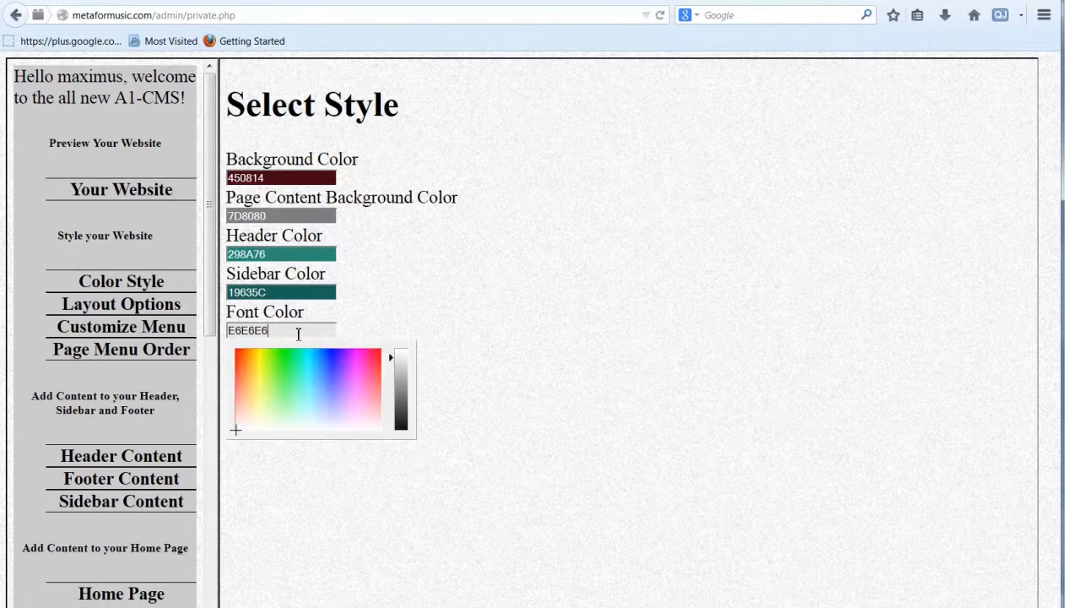
pyautogui.moveTo(286, 197); pyautogui.dragTo(390, 212)
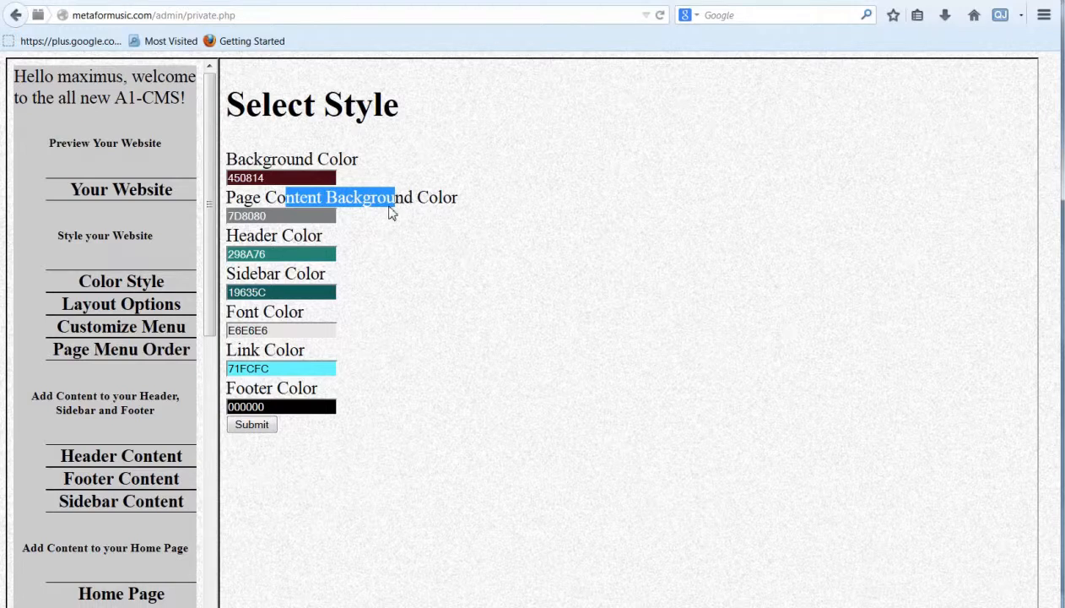
pyautogui.click(129, 203)
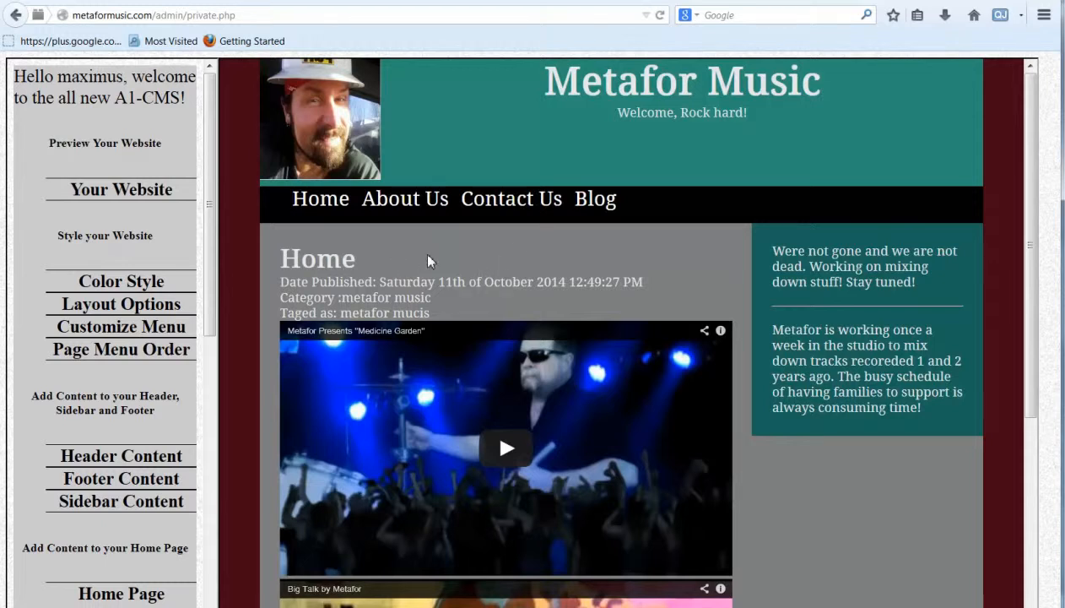
pyautogui.moveTo(339, 282); pyautogui.dragTo(404, 285)
# Set the page content background color to the lighter gray AEB3B3.
pyautogui.click(137, 292)
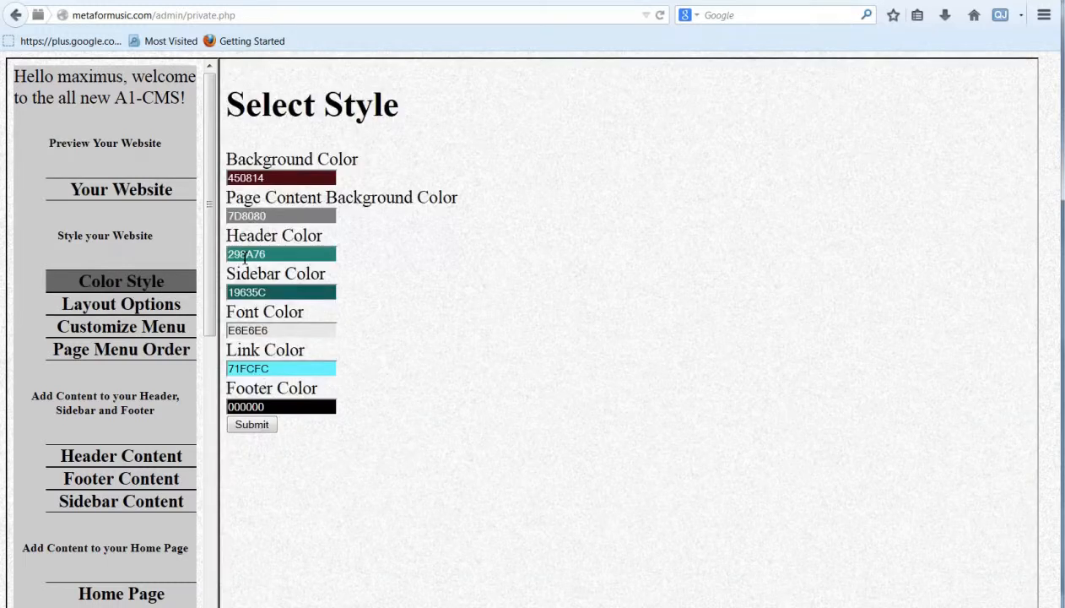
pyautogui.click(290, 218)
pyautogui.click(402, 270)
pyautogui.moveTo(403, 270); pyautogui.dragTo(401, 263)
pyautogui.click(475, 260)
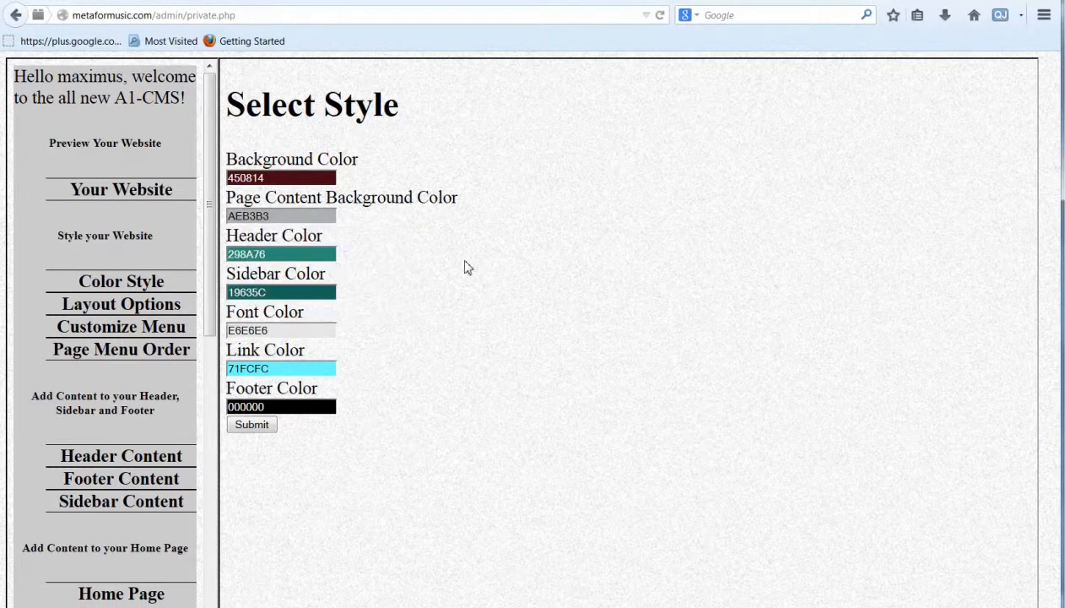
# Set the font color to black 000000, submit the style changes and preview the website.
pyautogui.click(292, 330)
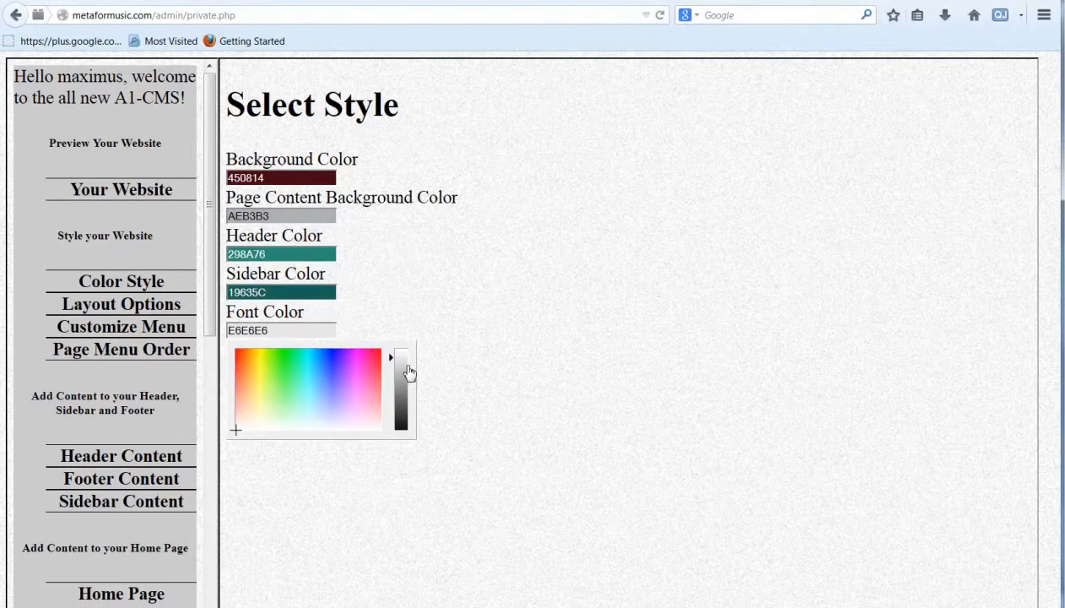
pyautogui.moveTo(403, 413); pyautogui.dragTo(402, 436)
pyautogui.click(541, 405)
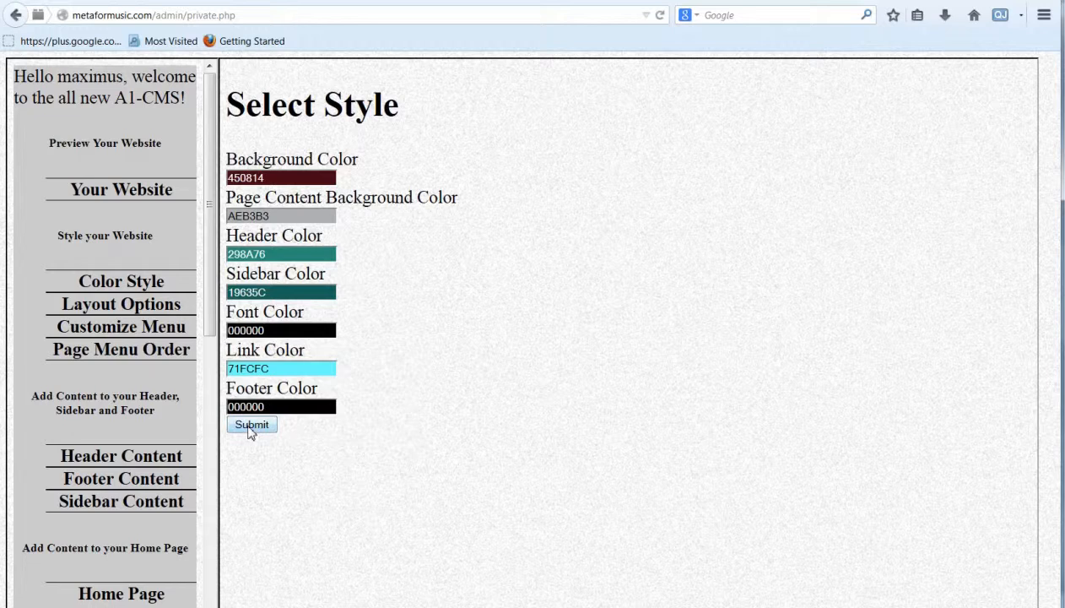
pyautogui.click(251, 426)
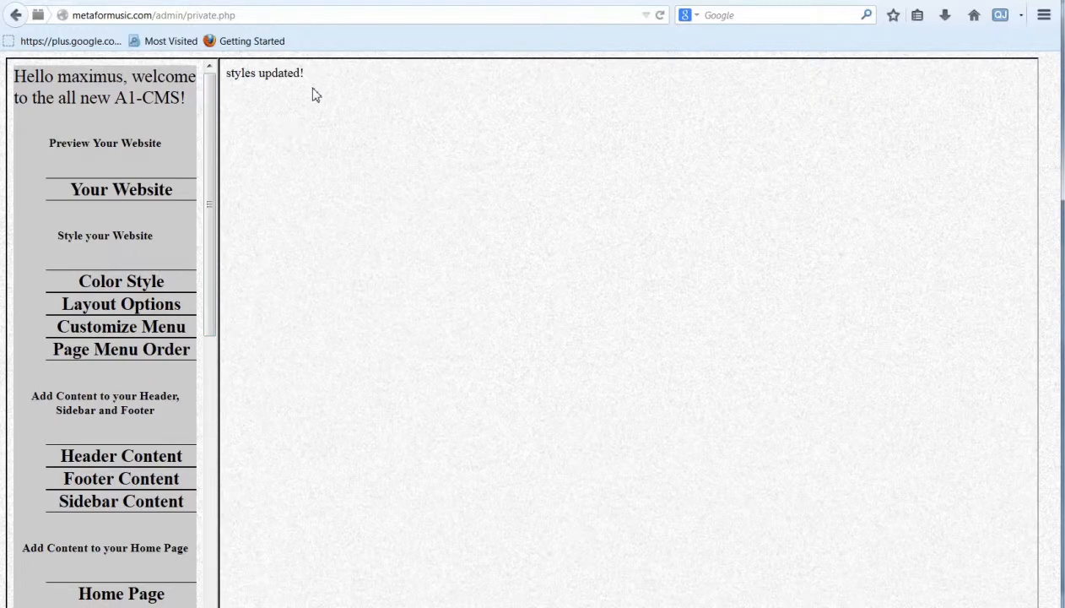
pyautogui.moveTo(318, 81); pyautogui.dragTo(236, 76)
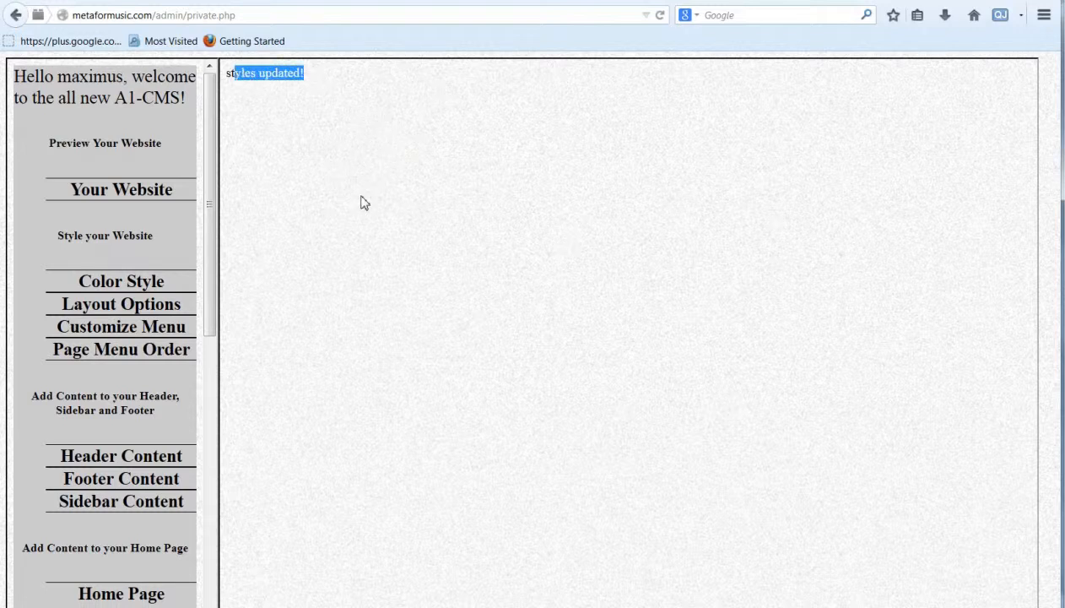
pyautogui.click(147, 204)
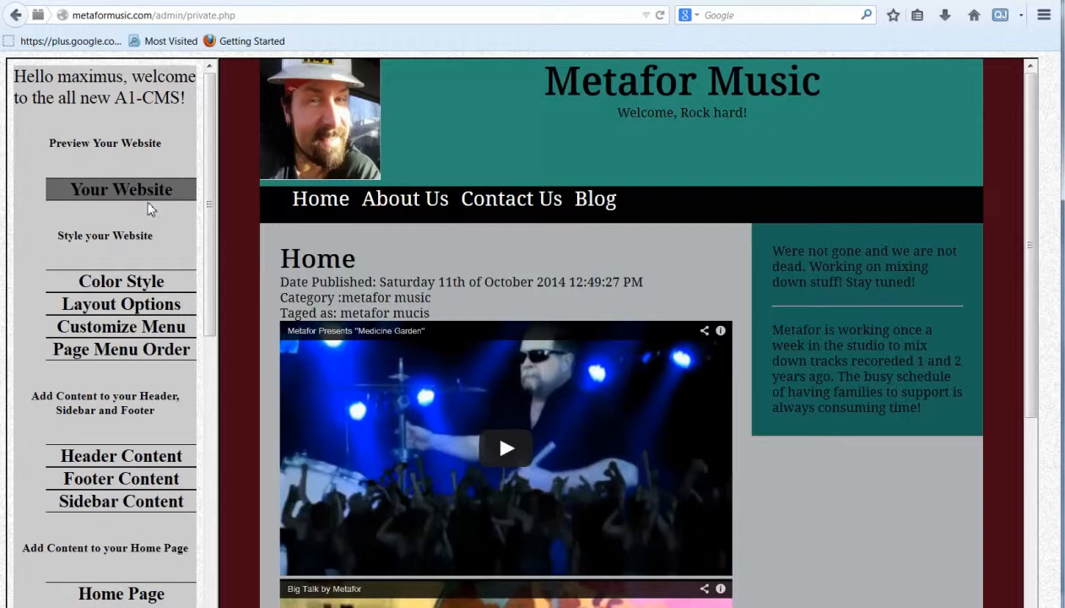
# Set the sidebar's position to Left in the website's layout, submit it and check the sidebar in the preview.
pyautogui.click(118, 309)
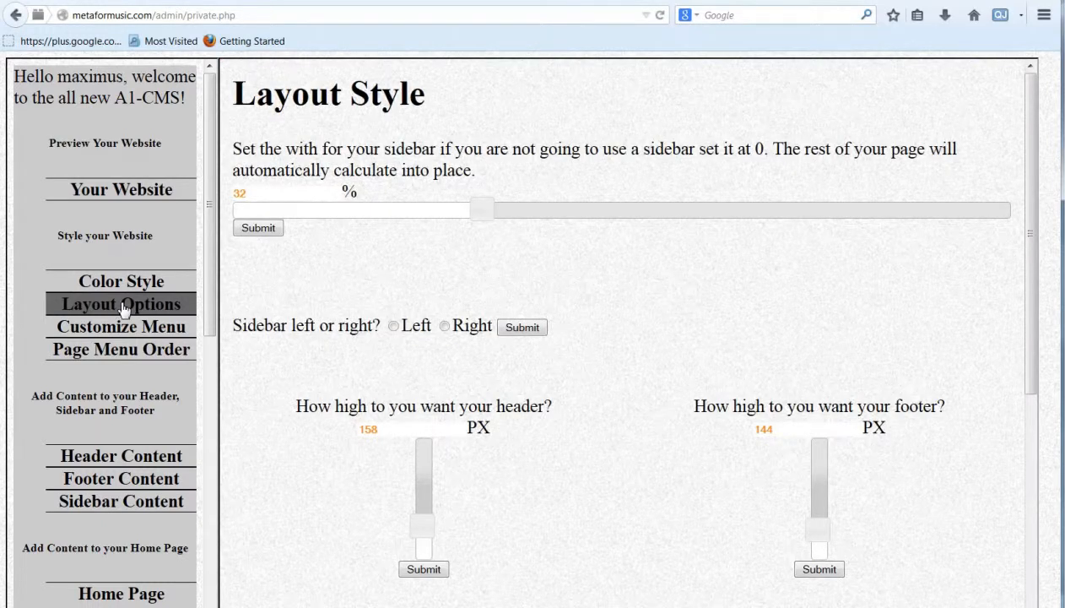
pyautogui.click(134, 195)
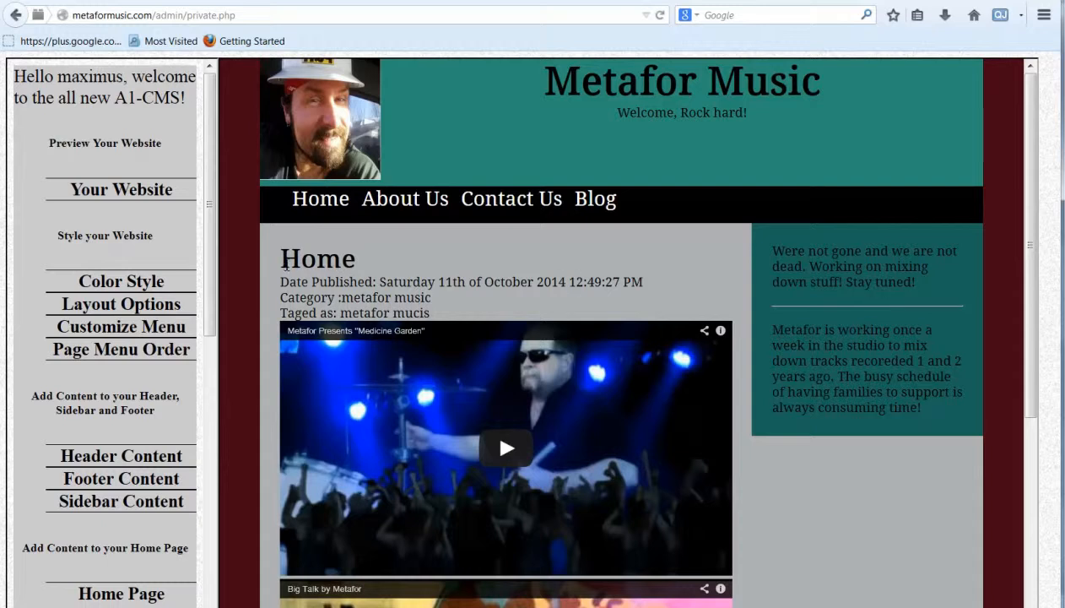
pyautogui.click(91, 305)
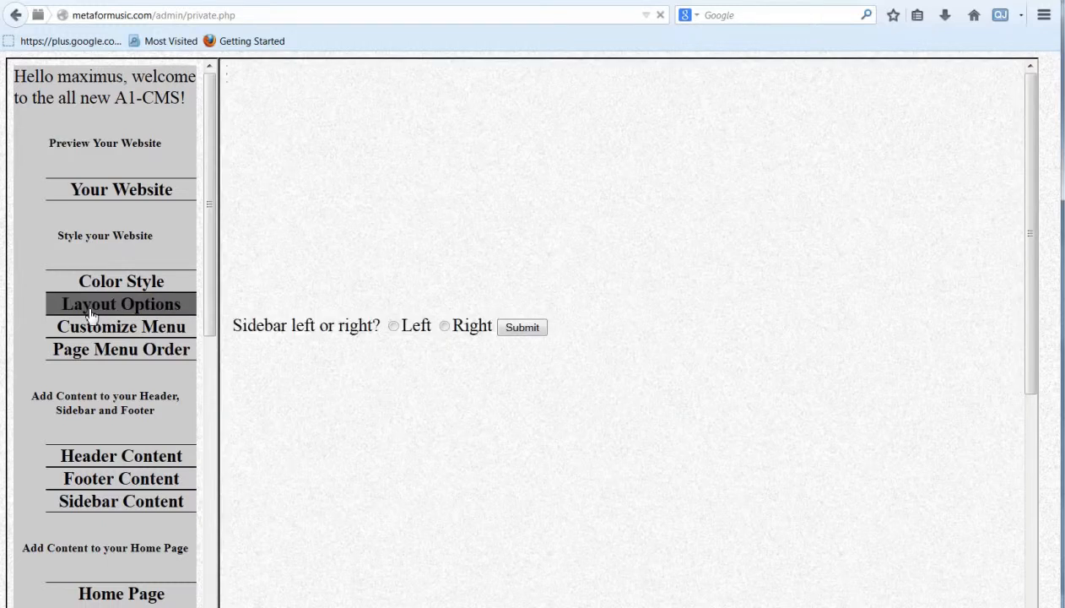
pyautogui.click(392, 326)
pyautogui.click(538, 333)
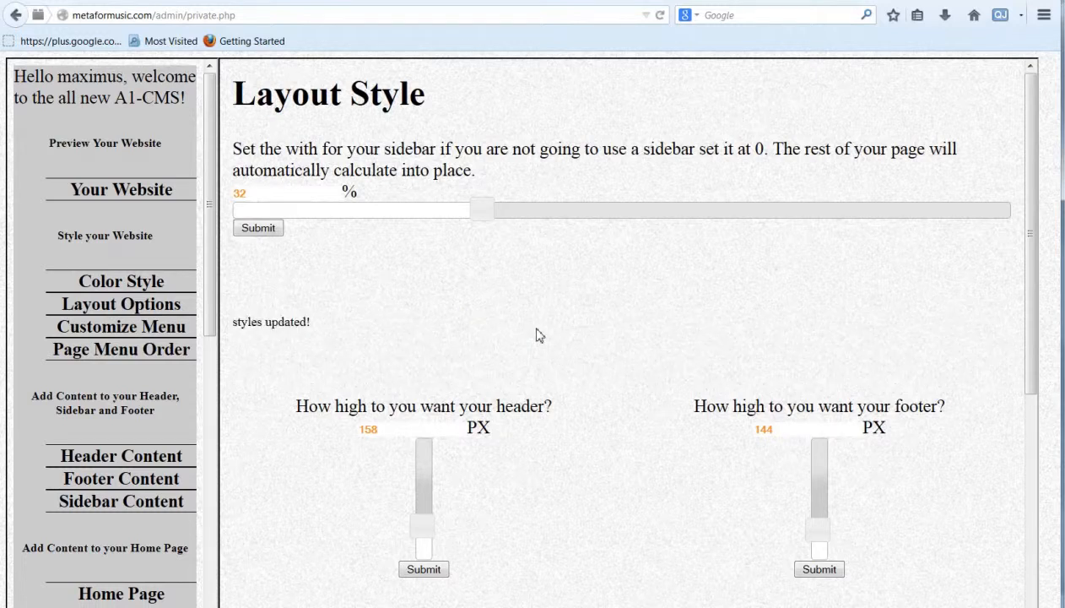
pyautogui.click(88, 193)
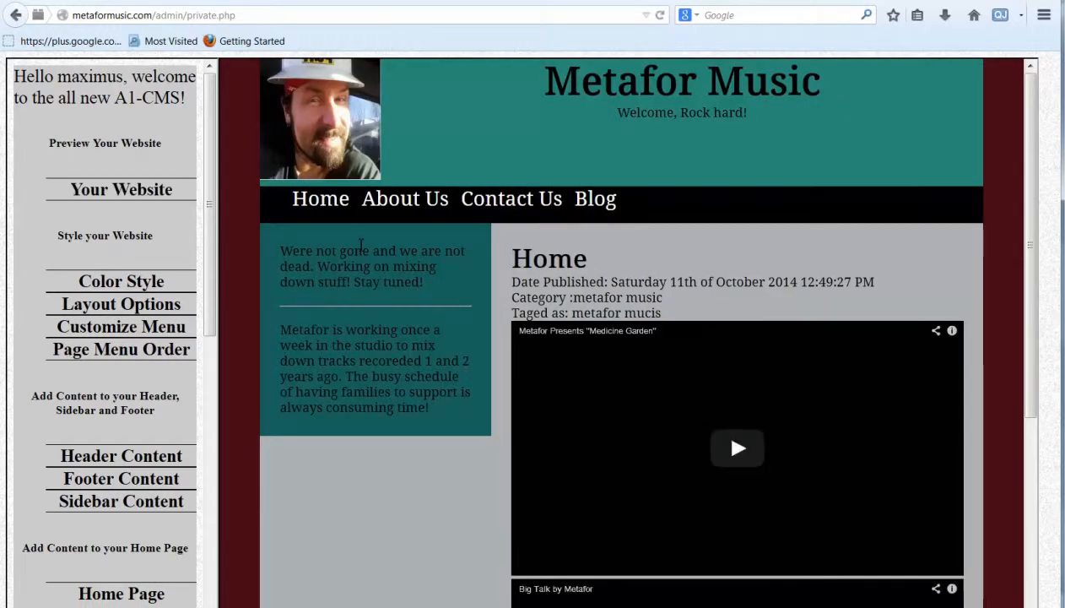
pyautogui.moveTo(347, 251); pyautogui.dragTo(422, 378)
pyautogui.click(424, 379)
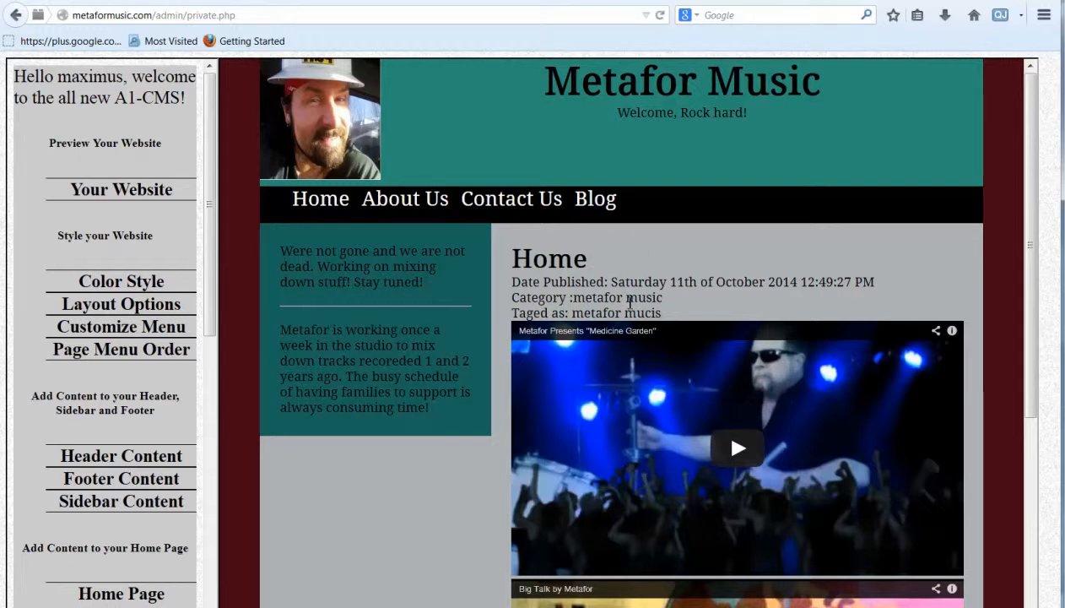
# Widen the sidebar to about half of the page width in the layout options, submit it and preview the website.
pyautogui.click(123, 302)
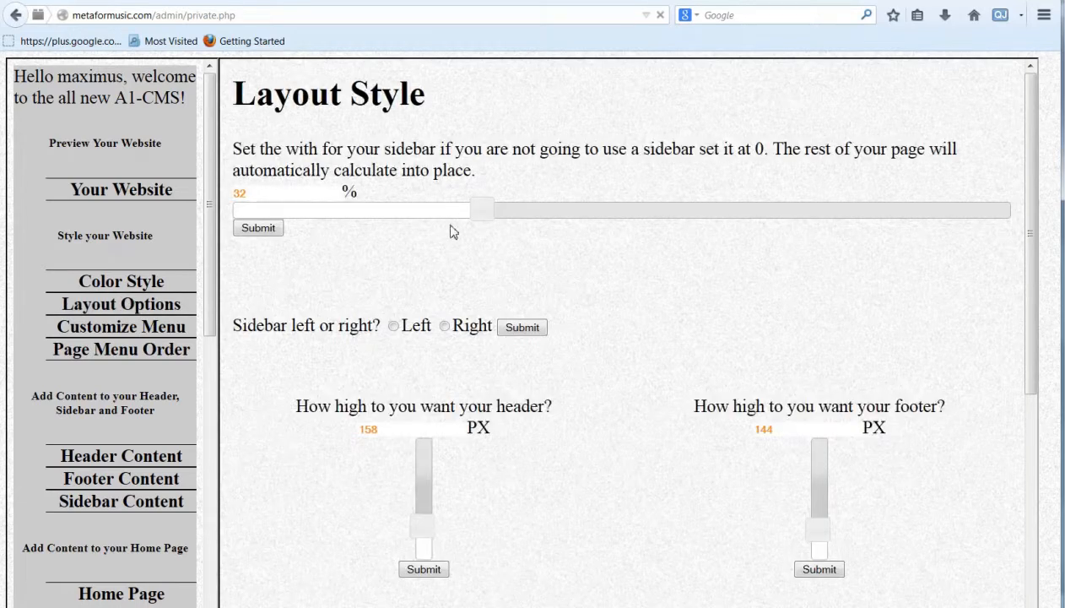
pyautogui.moveTo(473, 216); pyautogui.dragTo(614, 213)
pyautogui.click(275, 229)
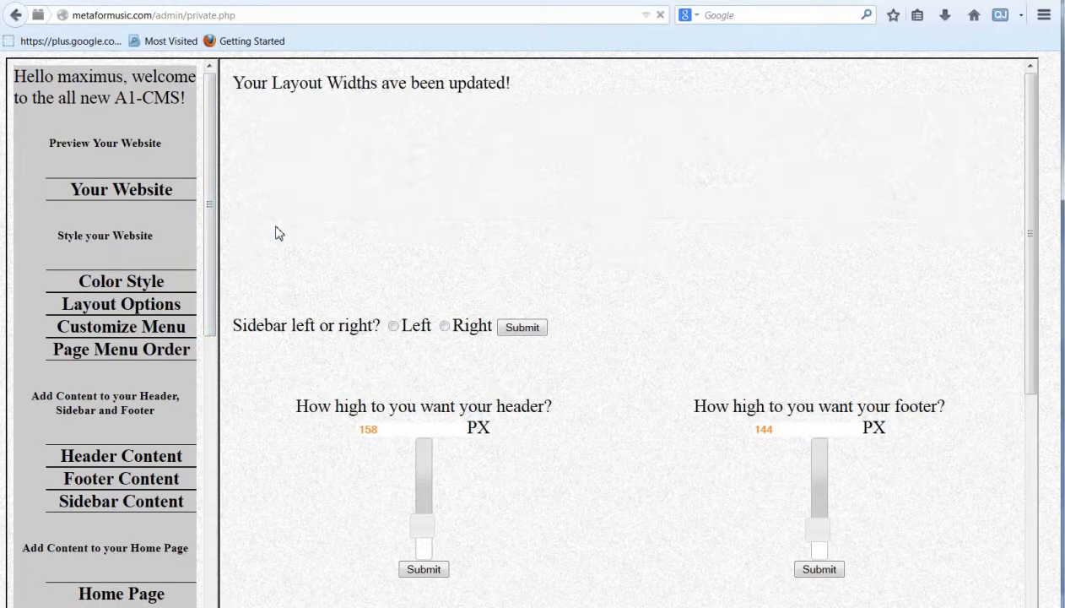
pyautogui.click(119, 191)
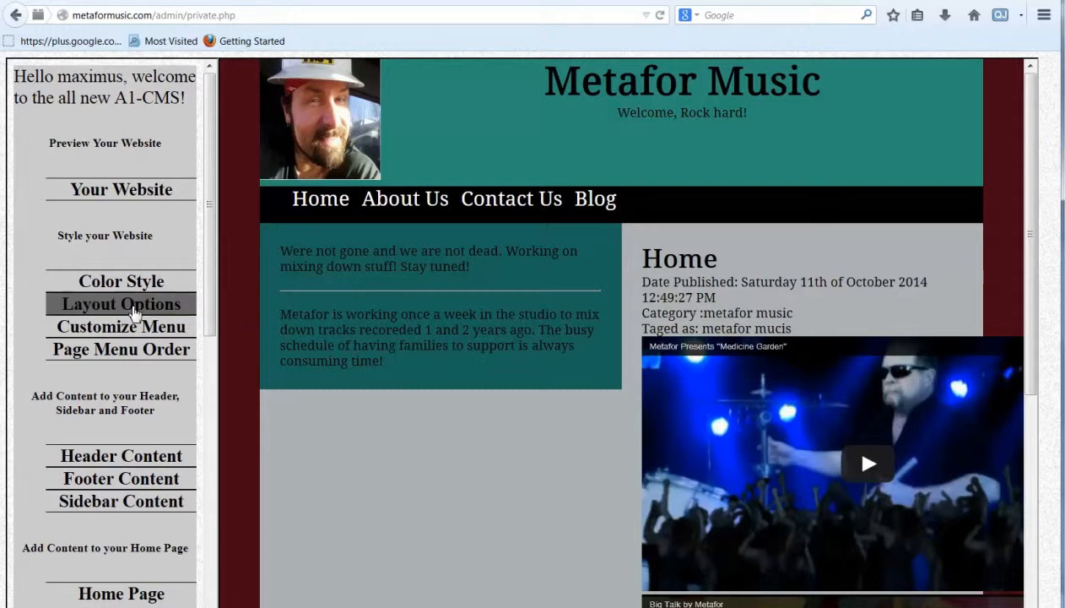
# Set the sidebar width to 25 % in the layout options, submit it and preview the website.
pyautogui.click(134, 311)
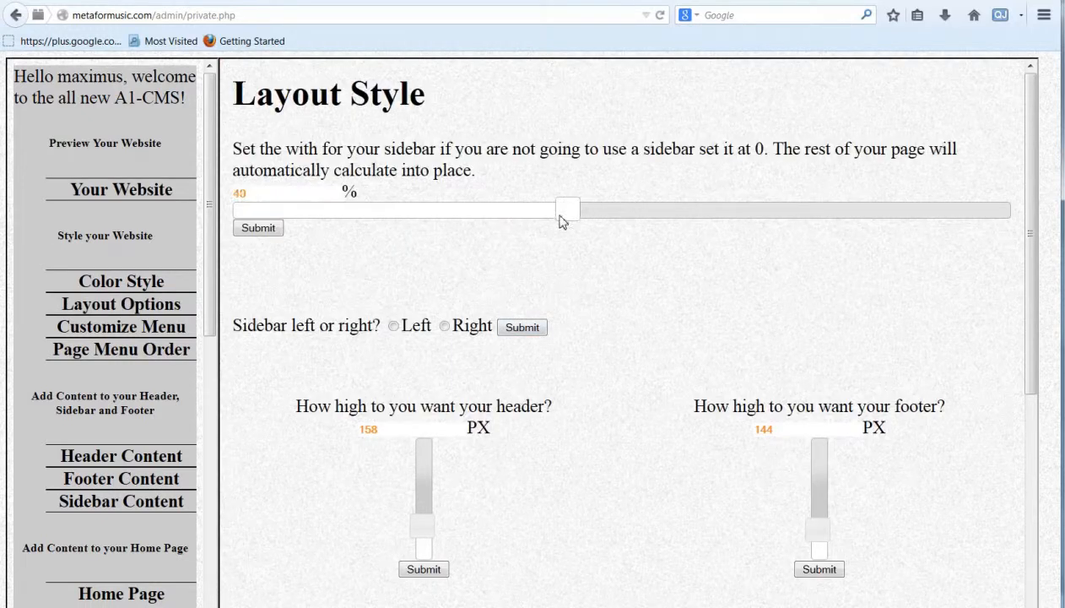
pyautogui.moveTo(590, 216); pyautogui.dragTo(437, 220)
pyautogui.click(253, 229)
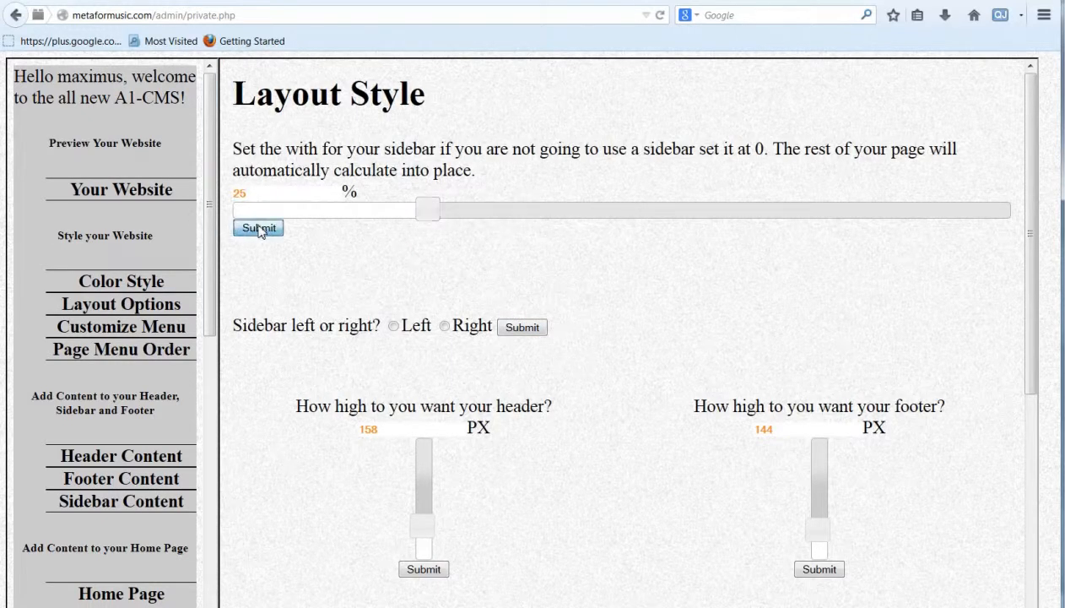
pyautogui.click(118, 195)
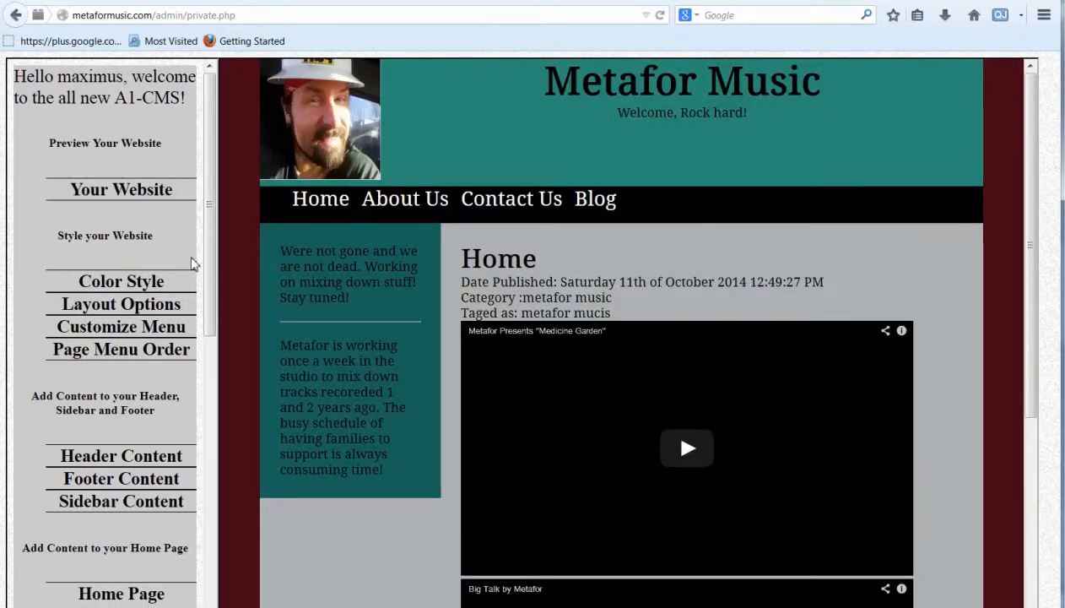
# Review the header and footer height settings in the layout options and look at the header in the website preview.
pyautogui.click(126, 309)
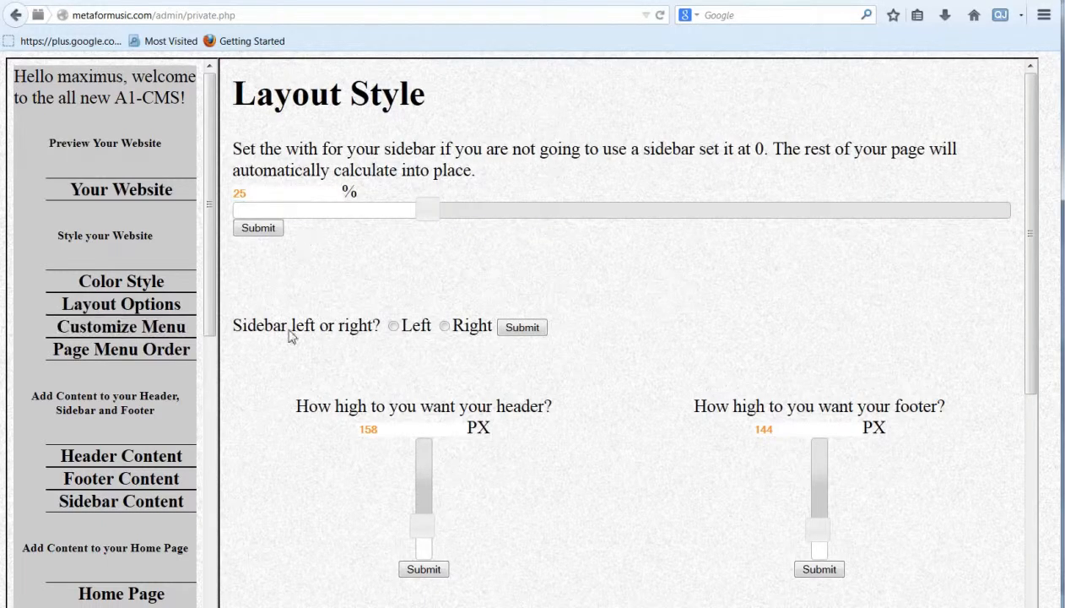
pyautogui.scroll(-3, 274, 396)
pyautogui.scroll(2, 340, 368)
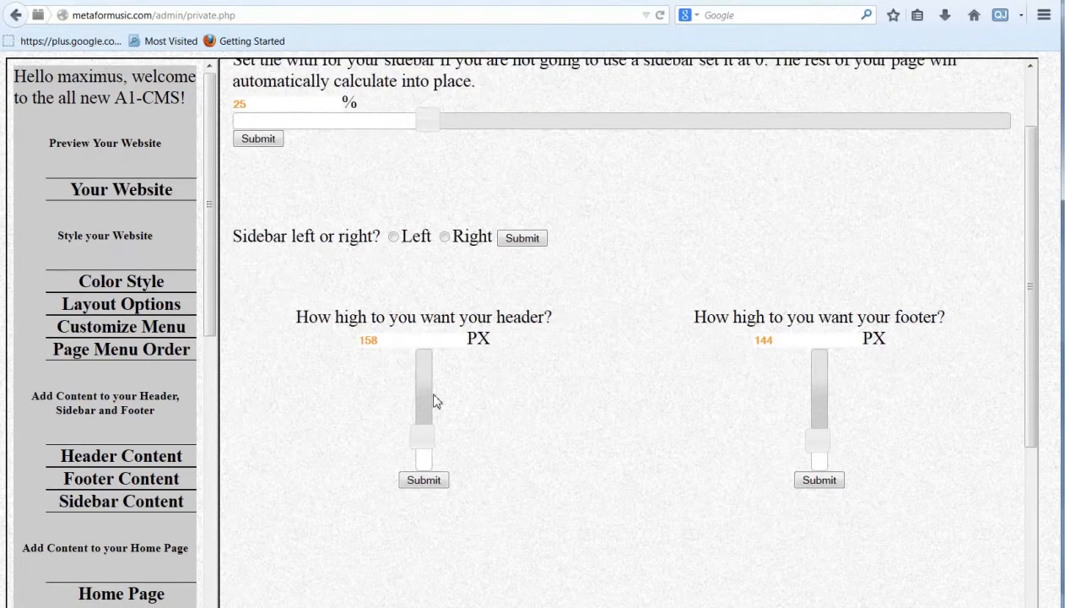
pyautogui.doubleClick(346, 348)
pyautogui.click(123, 203)
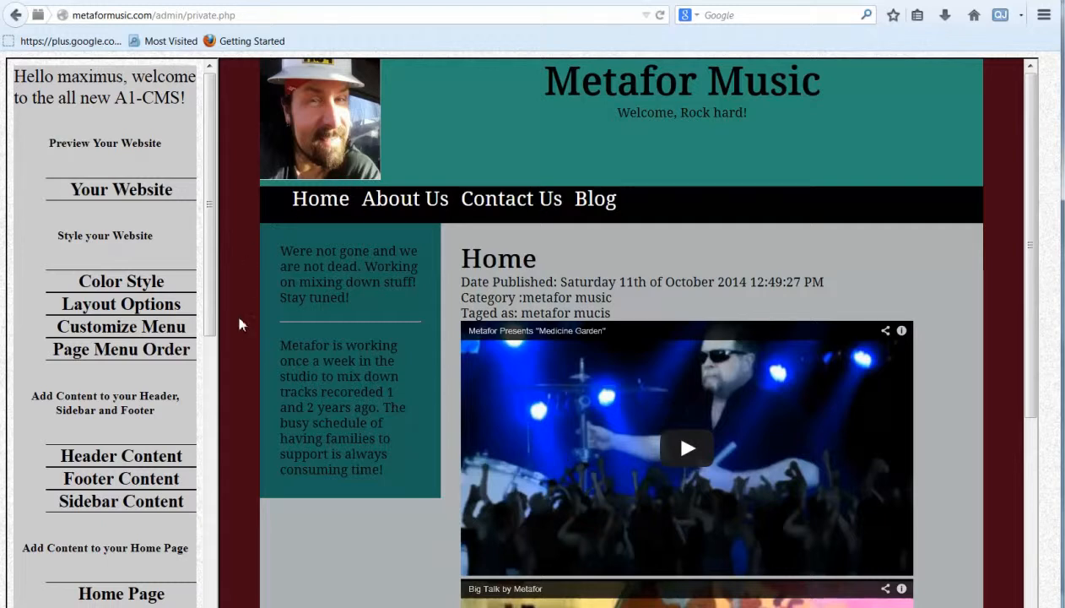
# Set the header height to 143 px in the layout options, submit it and preview the website.
pyautogui.click(160, 328)
pyautogui.click(152, 310)
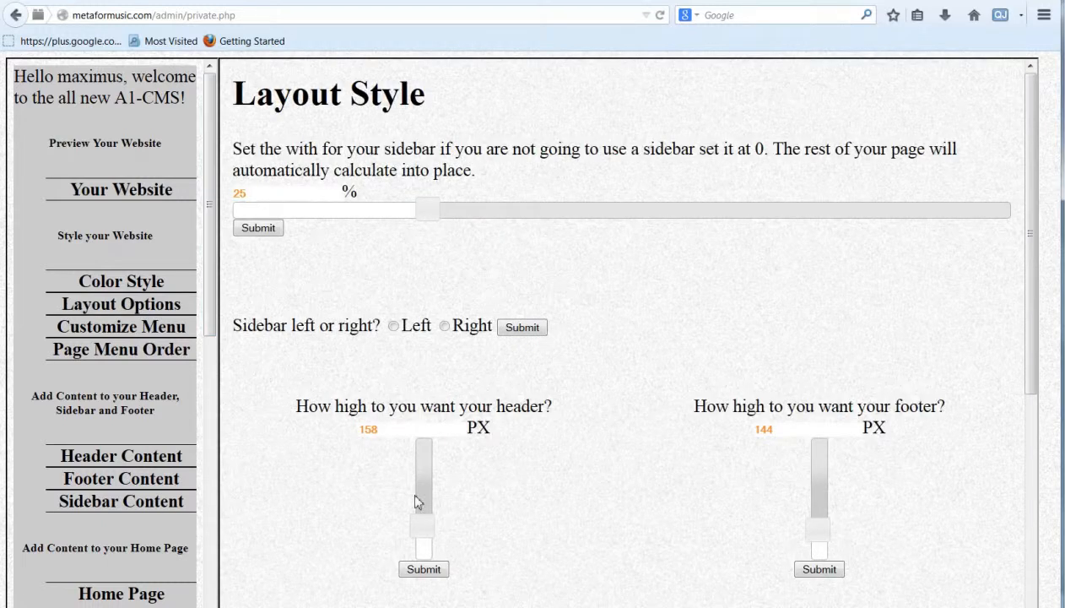
pyautogui.moveTo(432, 540); pyautogui.dragTo(433, 549)
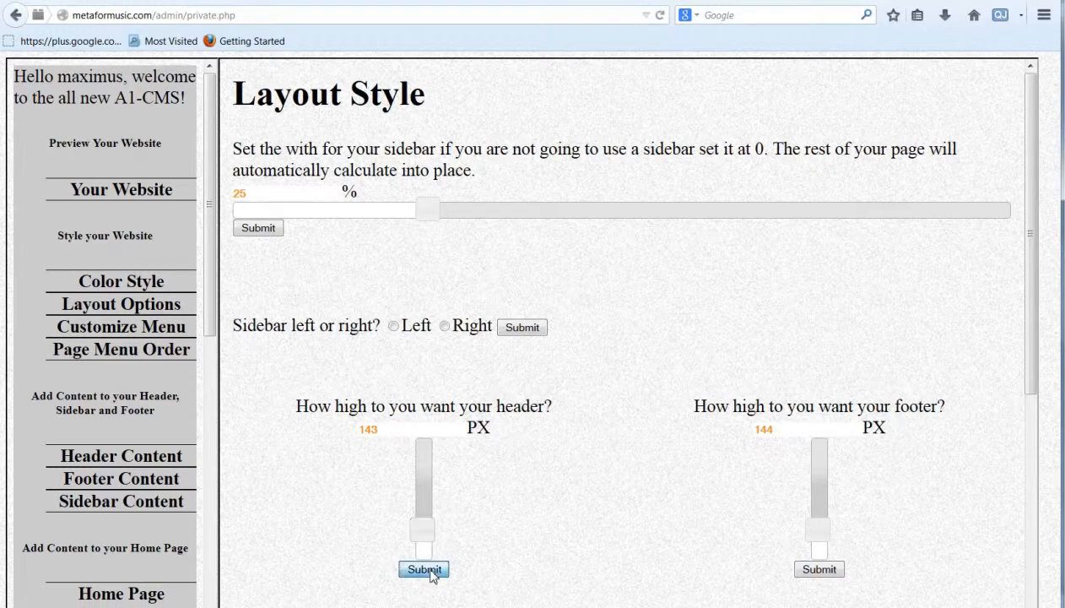
pyautogui.click(428, 570)
pyautogui.click(99, 197)
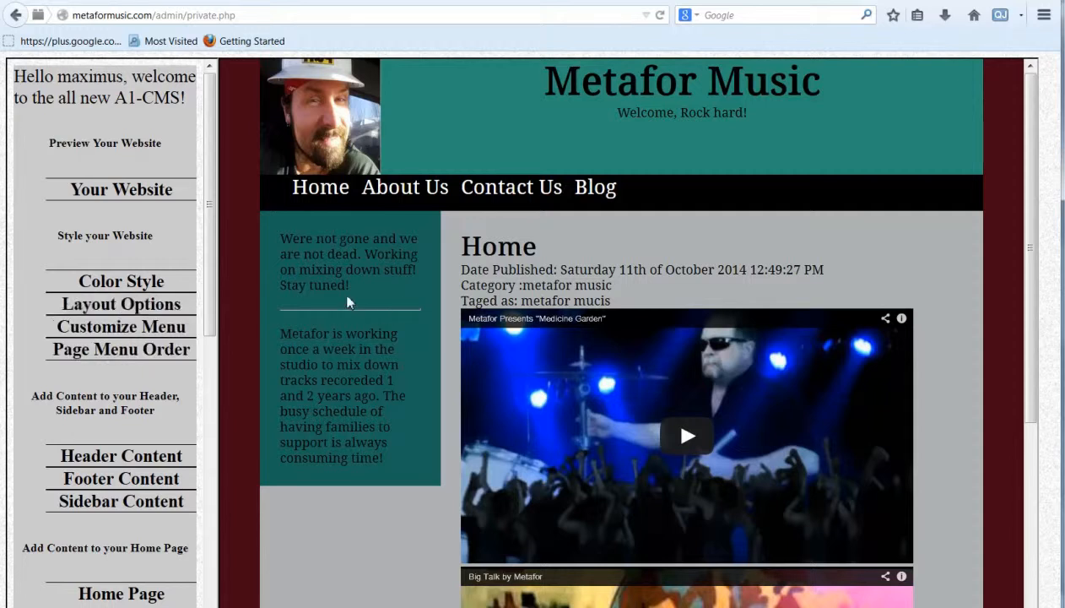
# Examine the enlarged font sample chart in the layout options and compare it with the sidebar text in the website preview.
pyautogui.moveTo(320, 251); pyautogui.dragTo(350, 282)
pyautogui.click(350, 281)
pyautogui.click(123, 313)
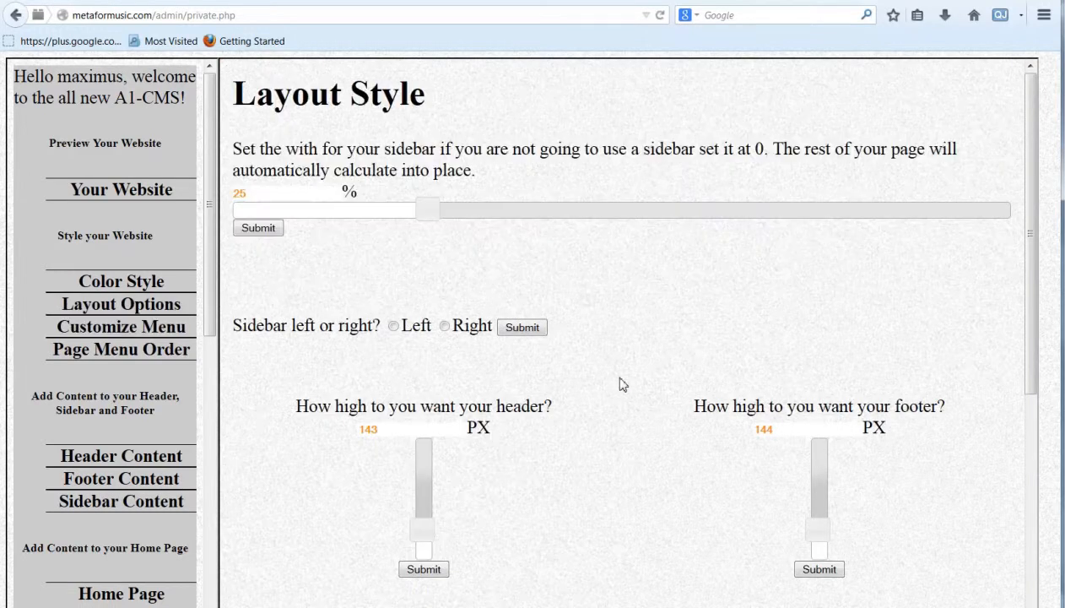
pyautogui.scroll(-5, 621, 385)
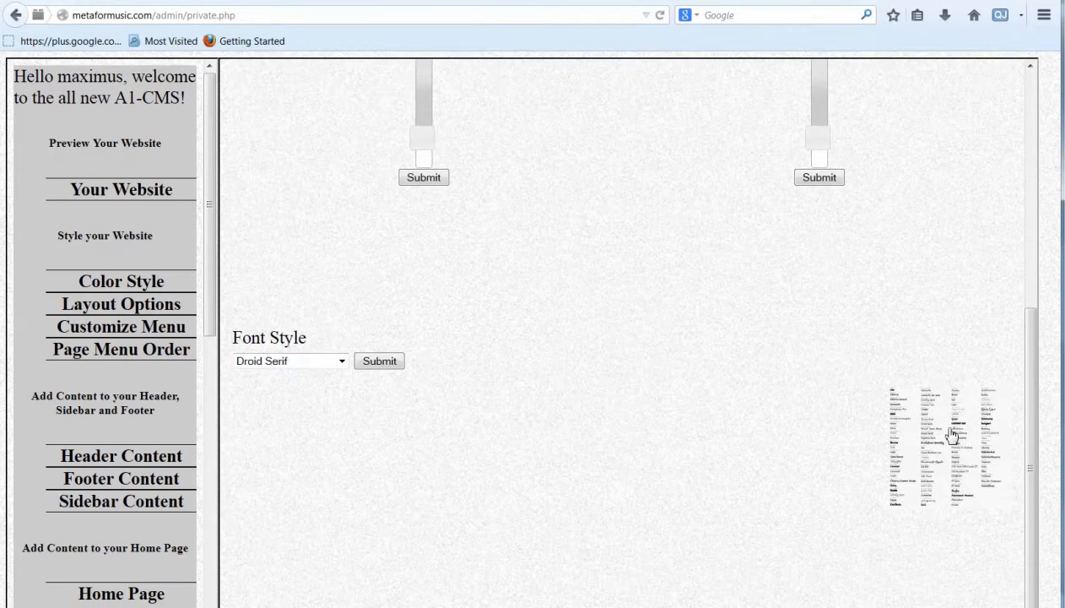
pyautogui.click(952, 435)
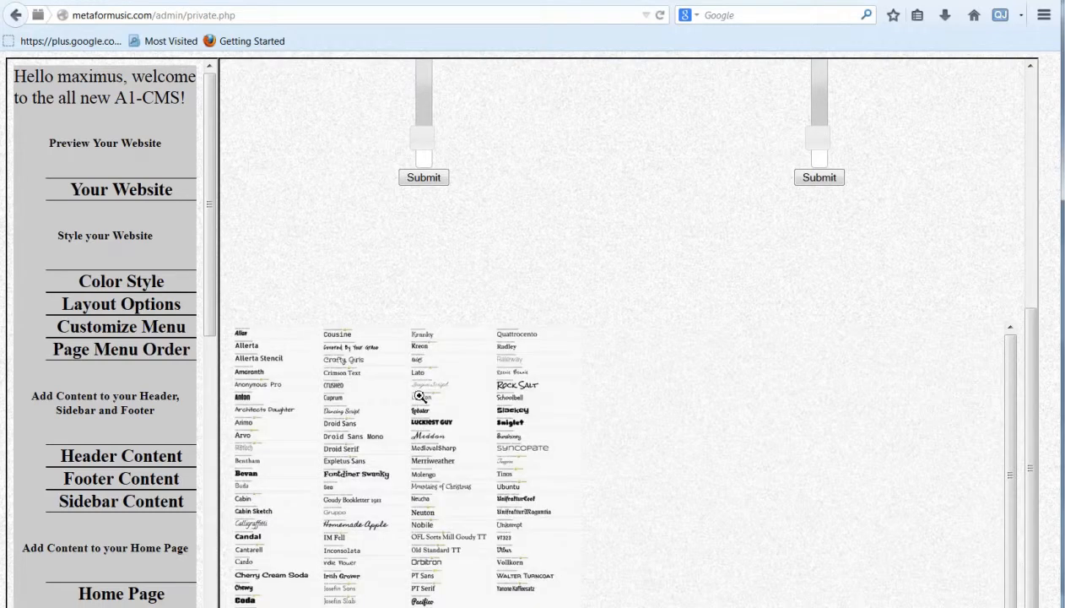
pyautogui.scroll(-1, 417, 396)
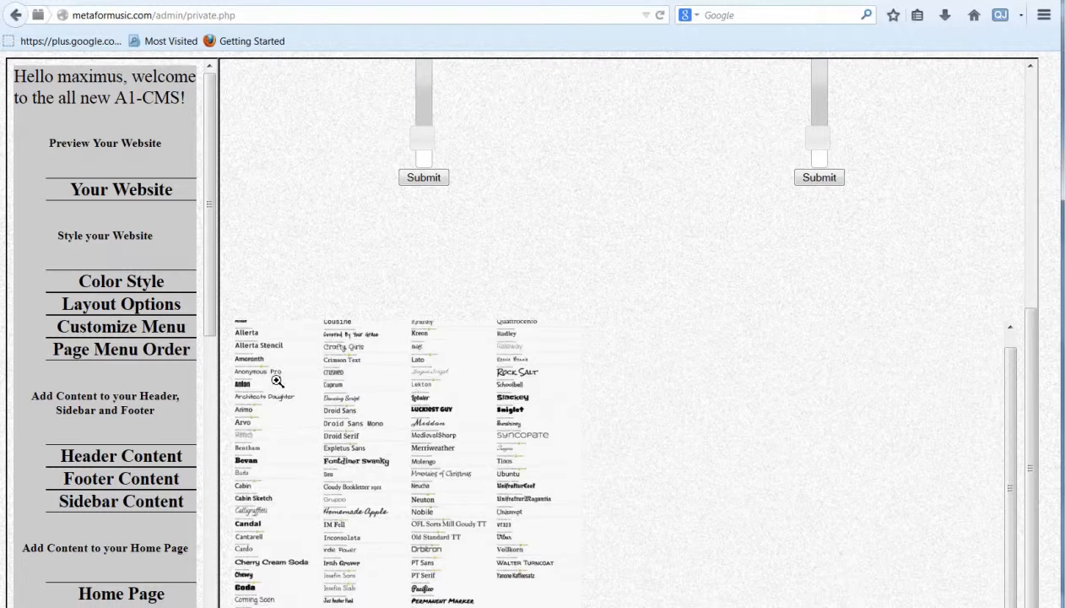
pyautogui.click(250, 353)
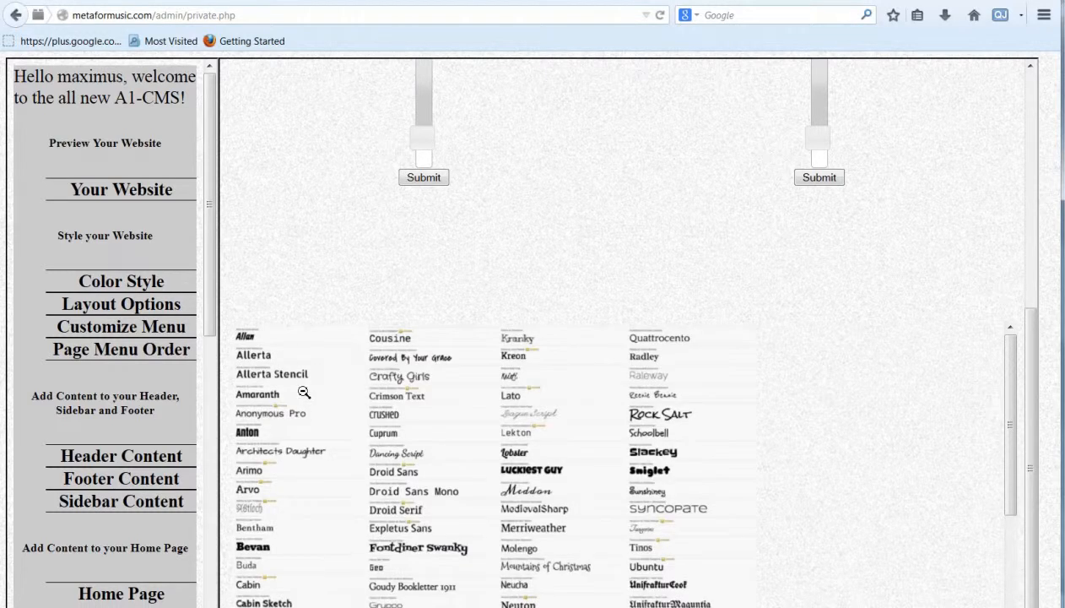
pyautogui.scroll(-3, 527, 439)
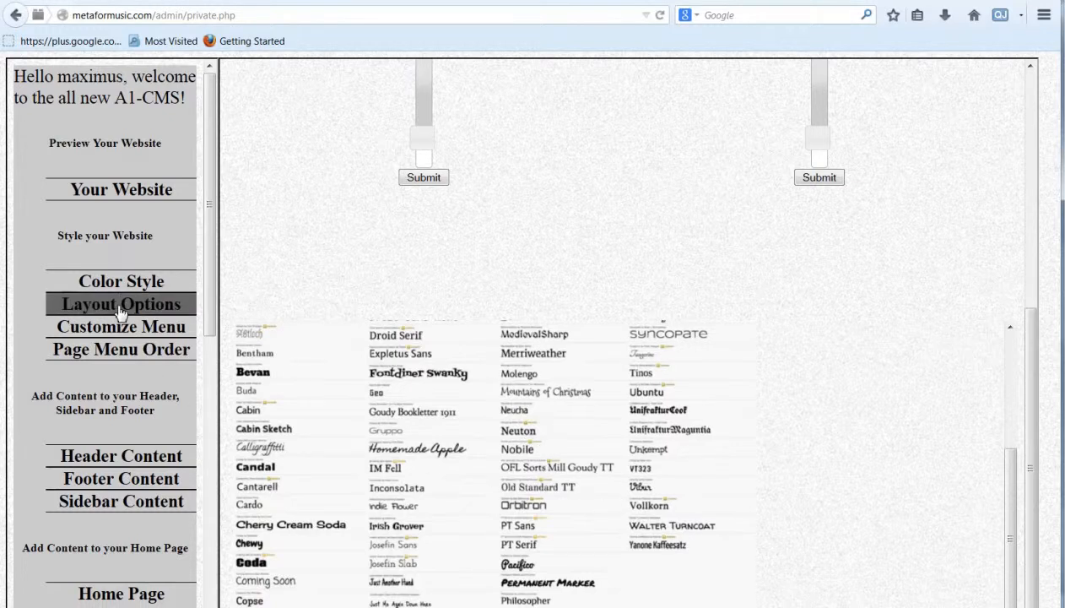
pyautogui.click(128, 194)
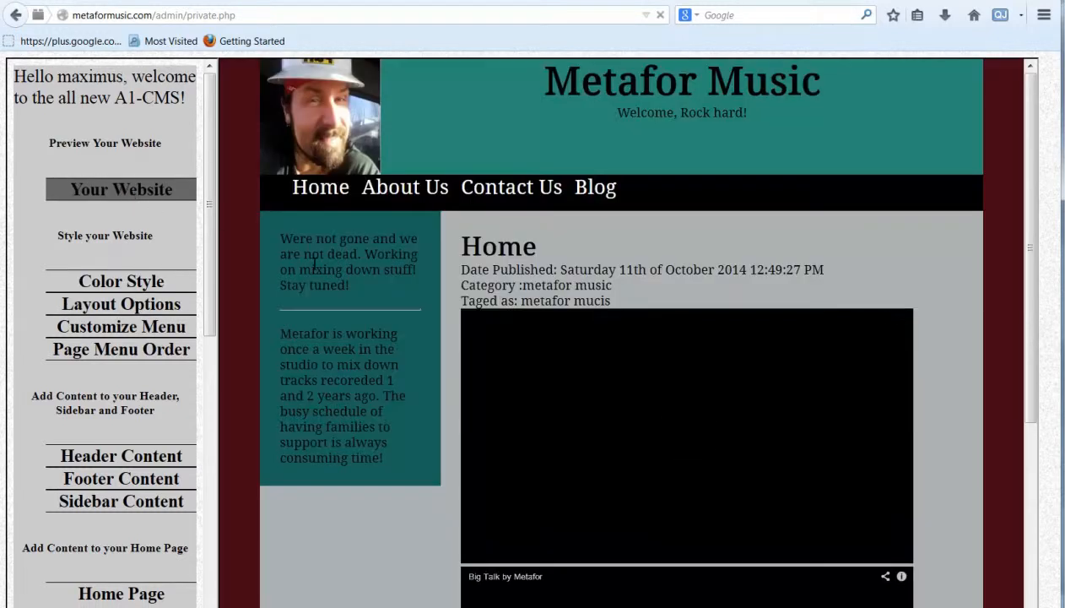
pyautogui.moveTo(326, 240); pyautogui.dragTo(355, 269)
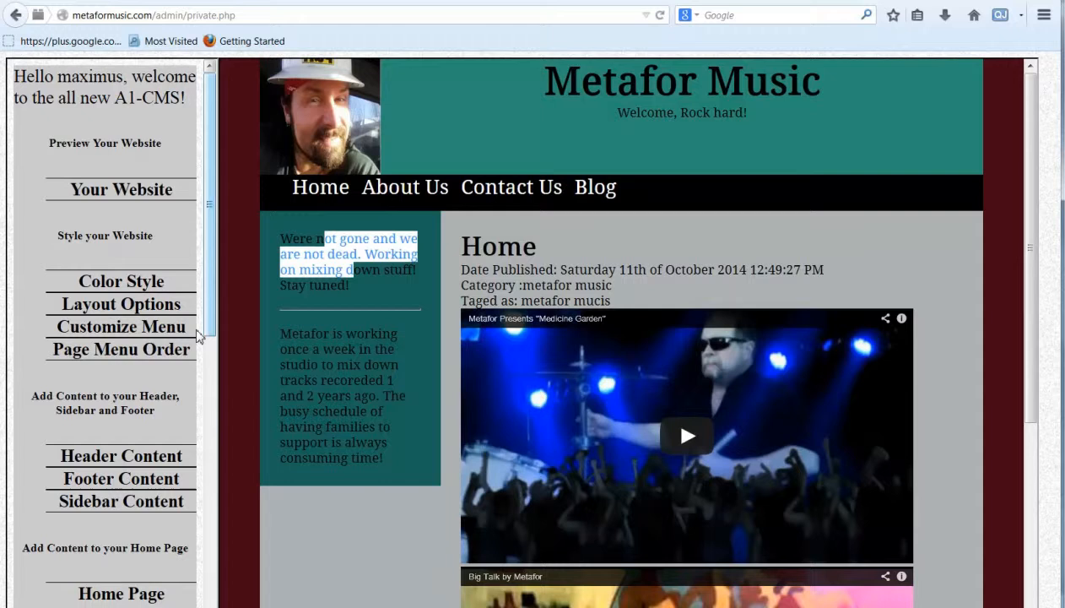
# Set the website's font style to Walter Turncoat, submit it and check the sidebar text in the preview.
pyautogui.click(118, 315)
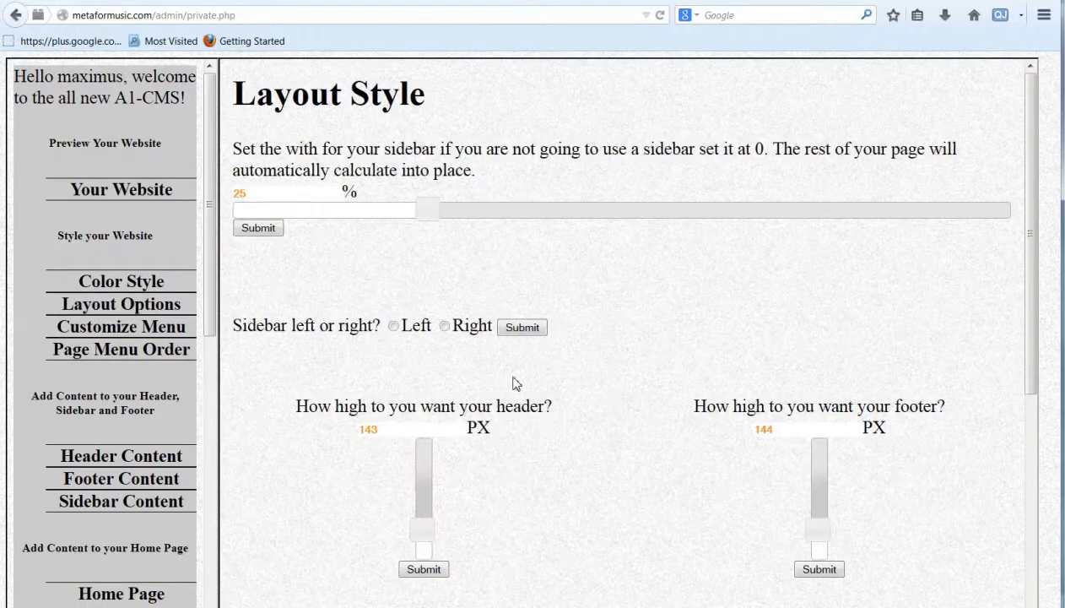
pyautogui.scroll(-5, 618, 403)
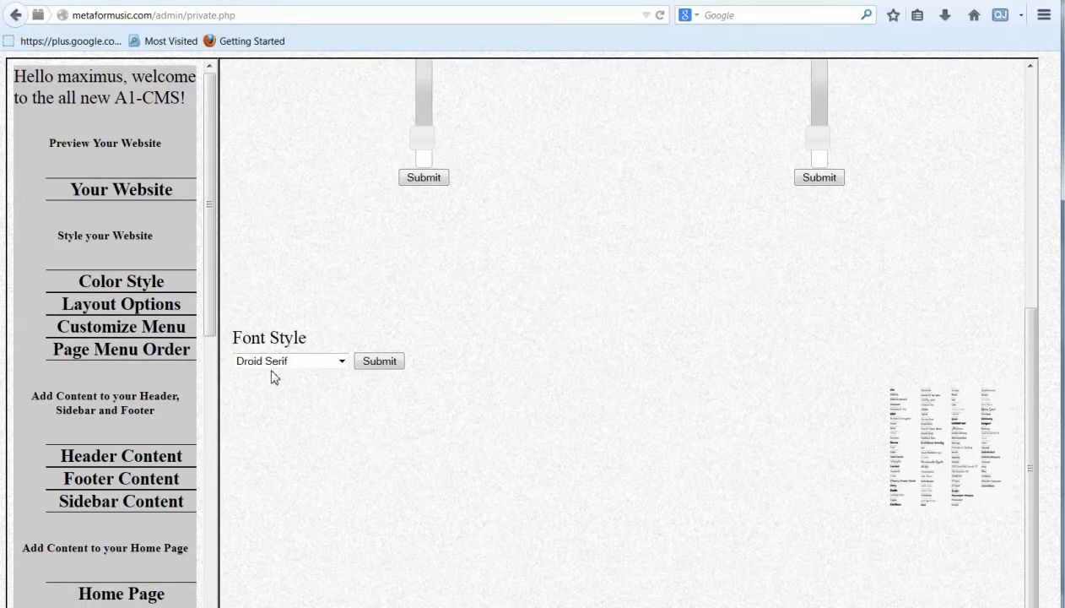
pyautogui.click(296, 361)
pyautogui.scroll(-2, 295, 312)
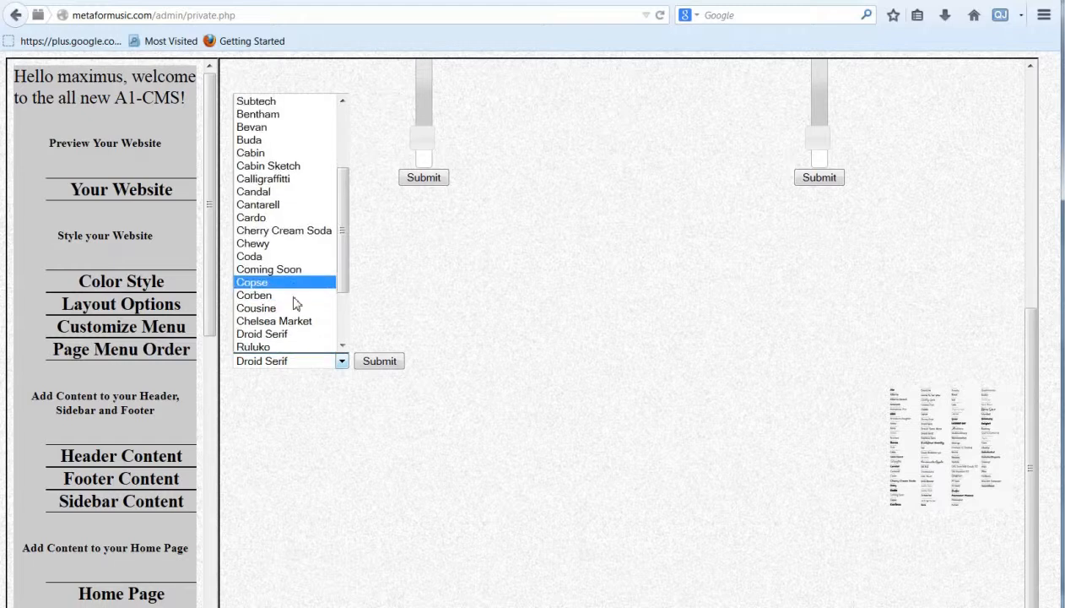
pyautogui.click(285, 346)
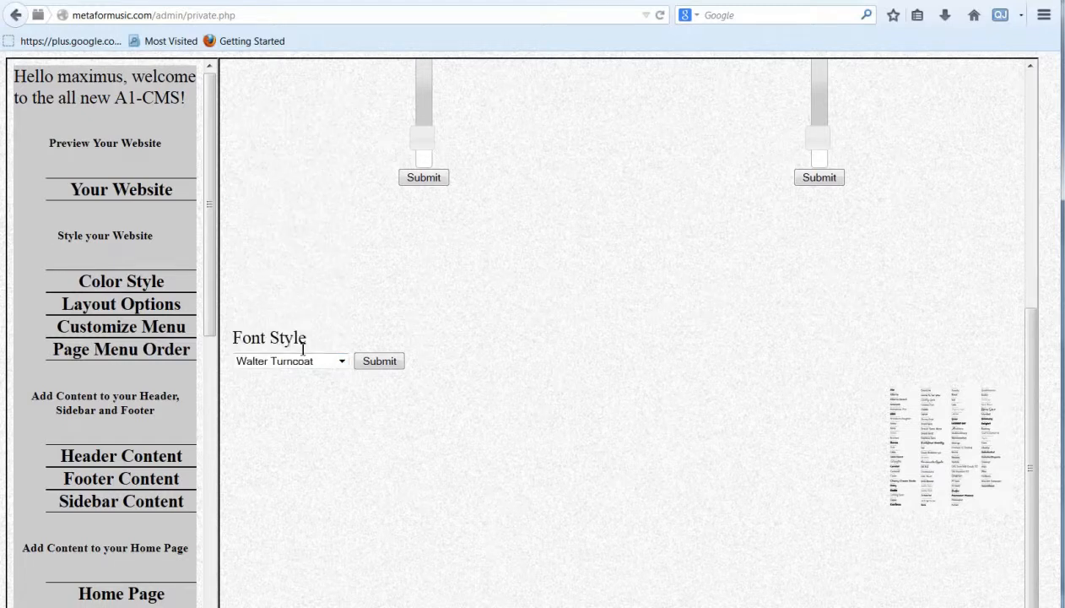
pyautogui.click(379, 361)
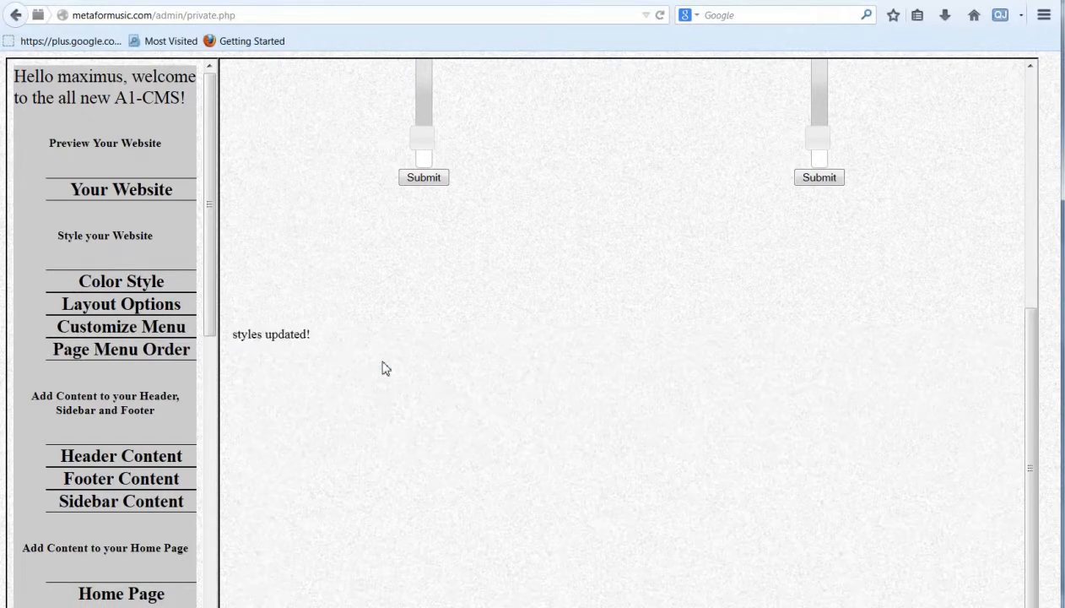
pyautogui.click(108, 197)
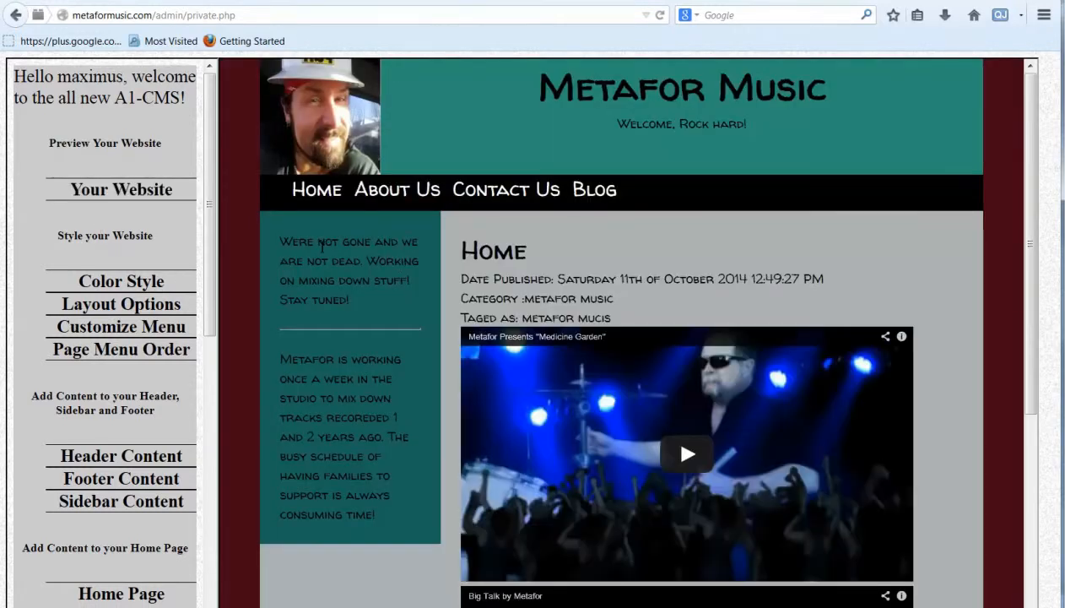
pyautogui.moveTo(318, 242); pyautogui.dragTo(368, 314)
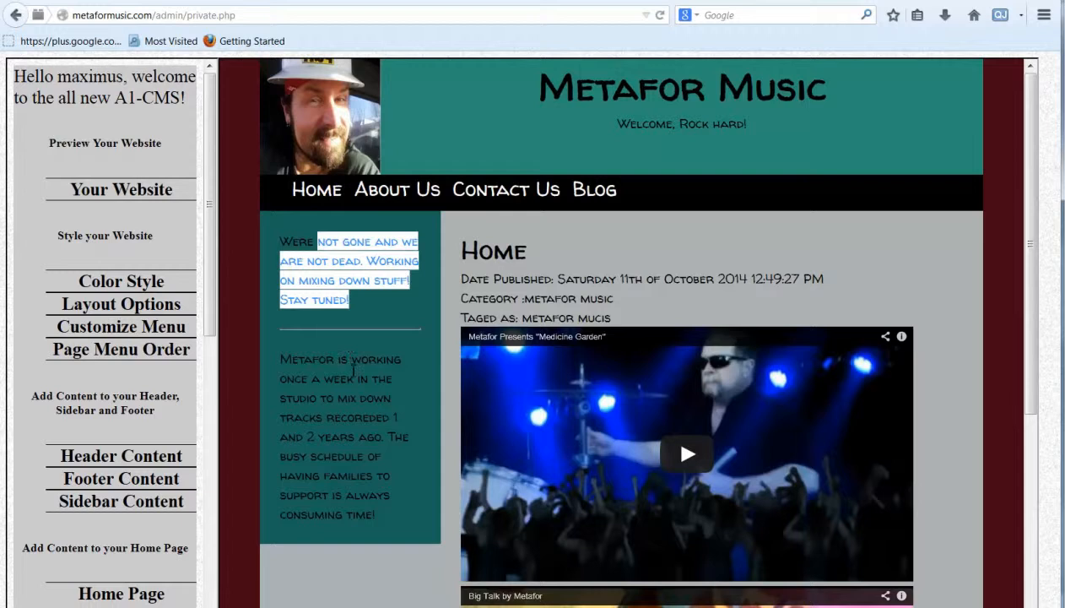
pyautogui.click(352, 372)
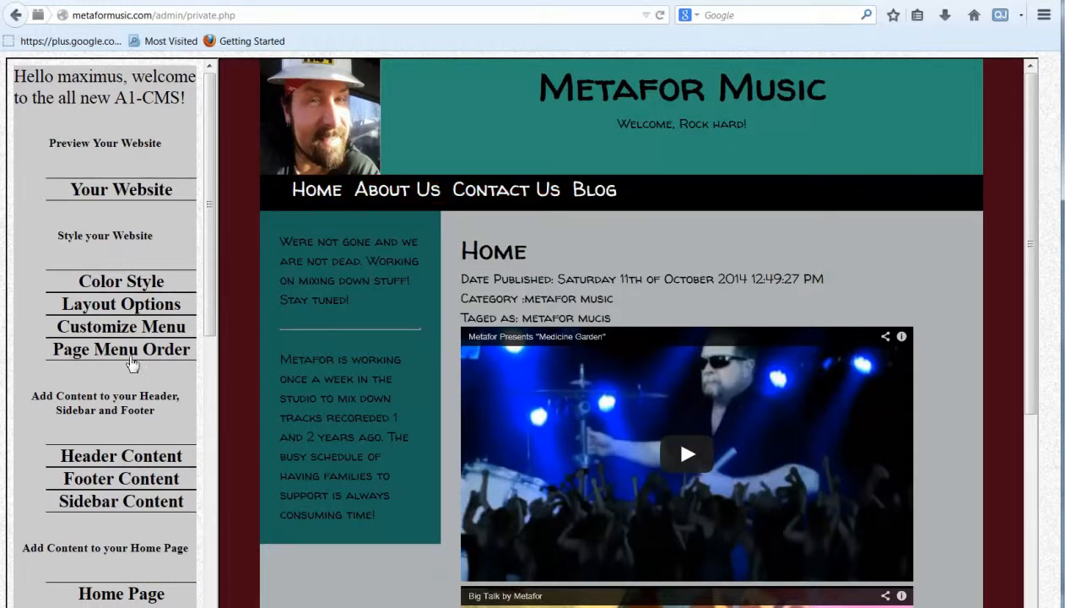
# Set the page menu order to 1 for About Us and 2 for Home, and check the menu in the preview.
pyautogui.click(129, 356)
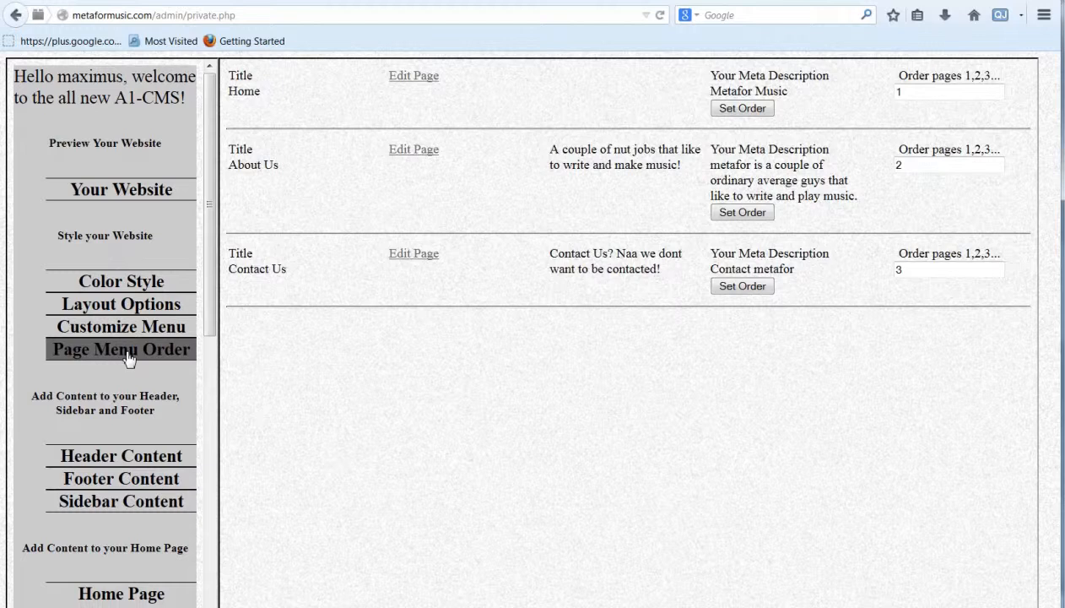
pyautogui.moveTo(924, 171); pyautogui.dragTo(886, 164)
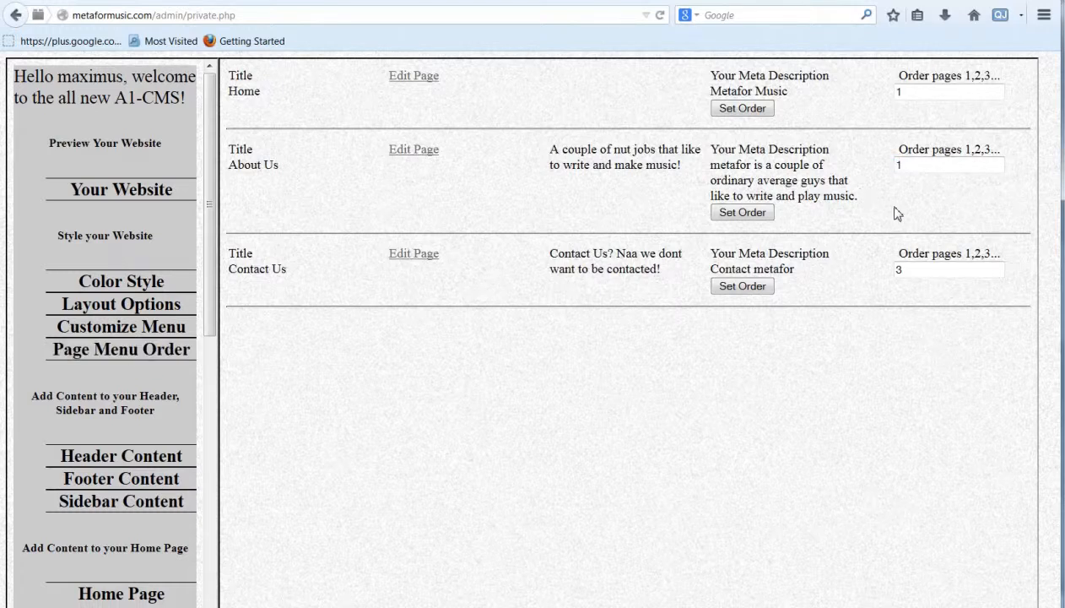
pyautogui.click(737, 213)
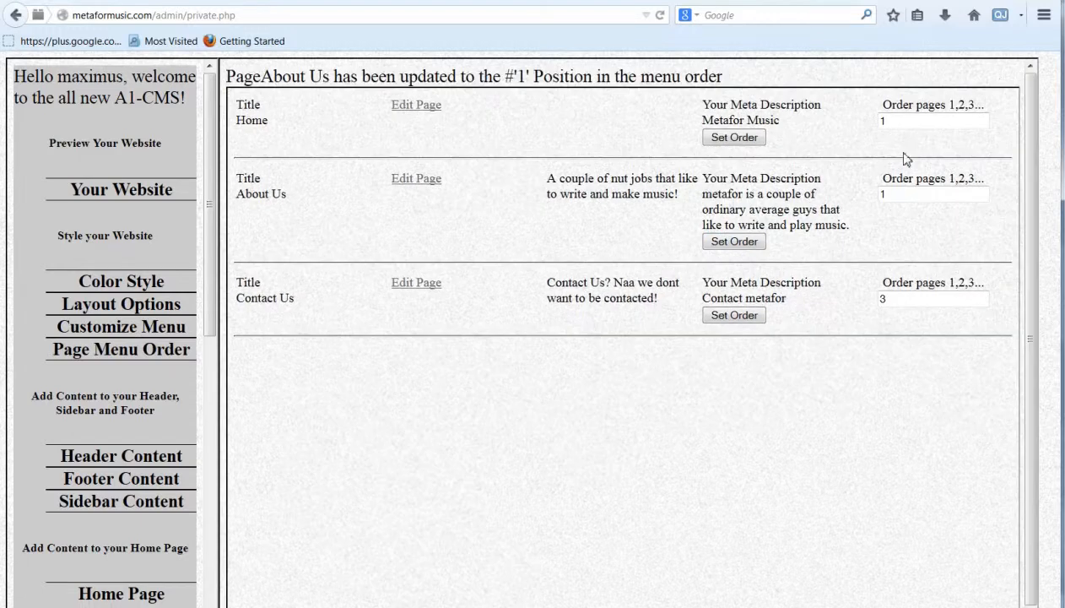
pyautogui.moveTo(881, 122); pyautogui.dragTo(781, 135)
pyautogui.write('2')
pyautogui.click(747, 141)
pyautogui.click(107, 194)
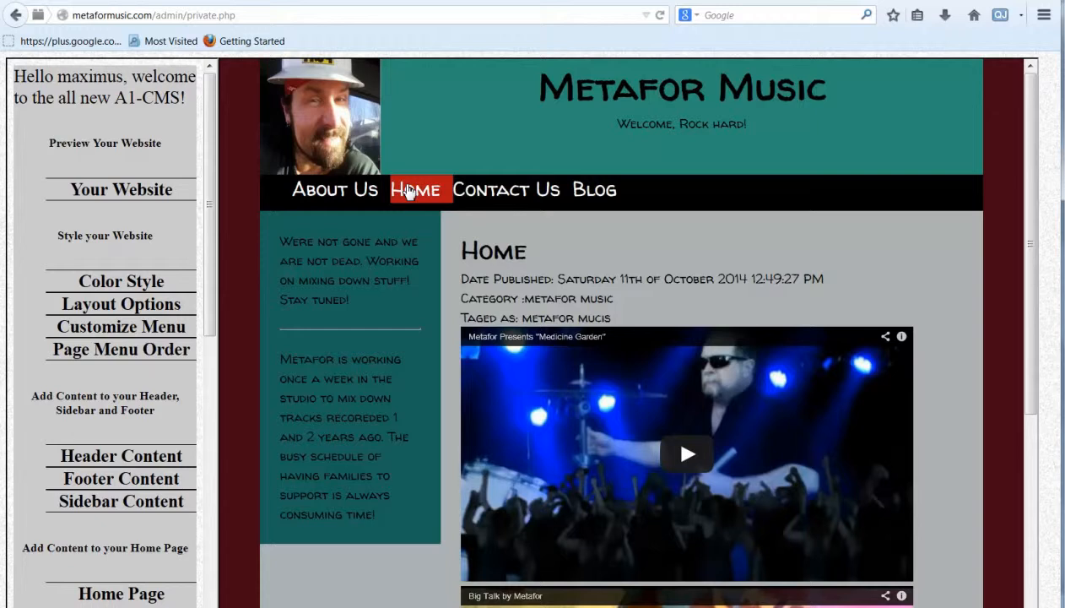
pyautogui.click(407, 190)
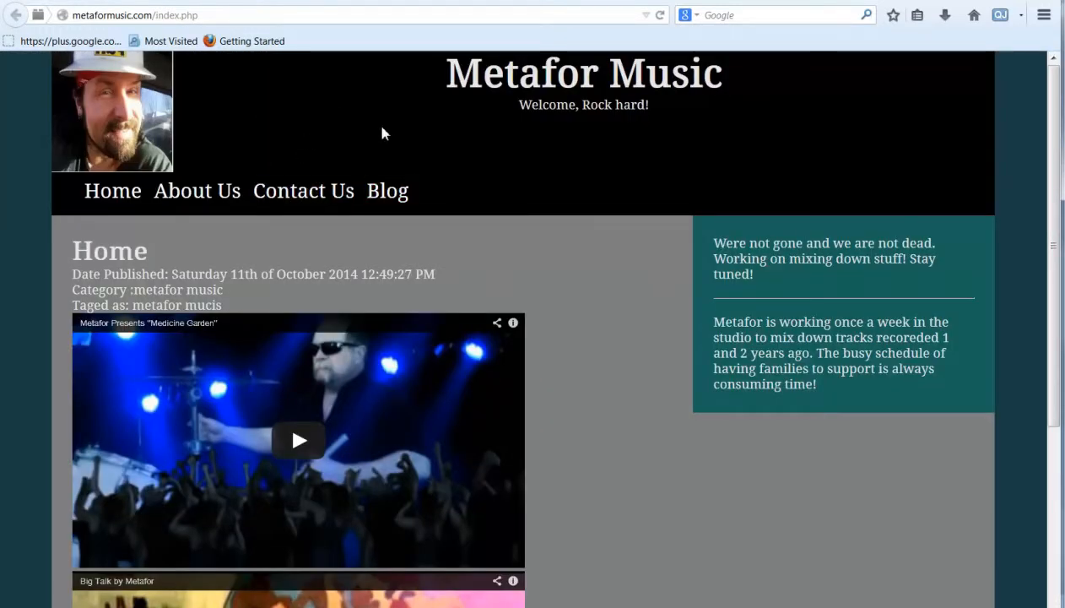
# Reload the public website, open its Contact Us page and highlight the page path in the address.
pyautogui.click(660, 15)
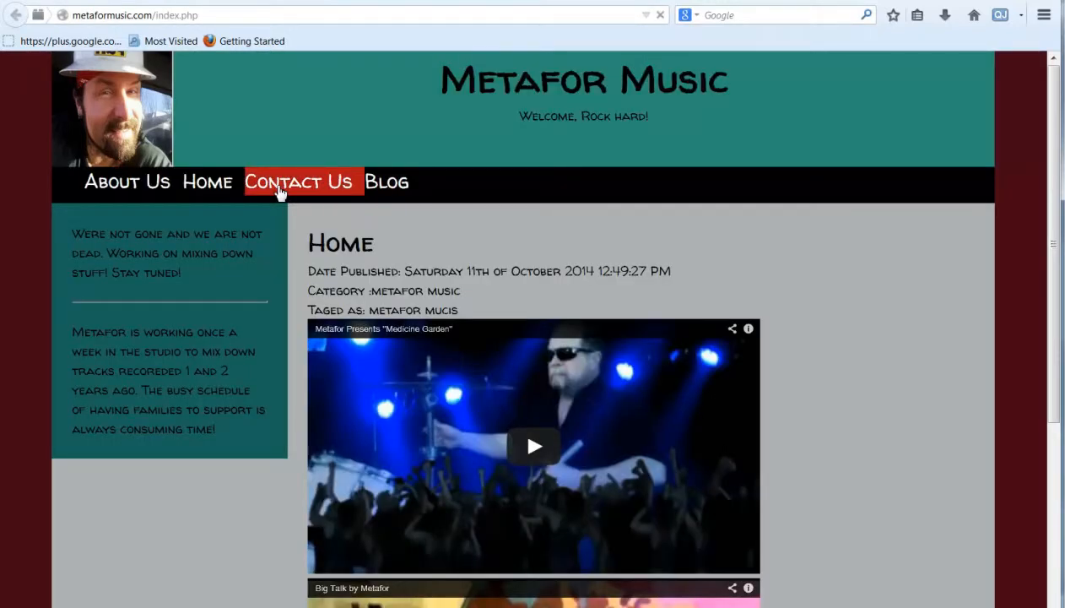
pyautogui.click(279, 191)
pyautogui.moveTo(139, 19); pyautogui.dragTo(264, 21)
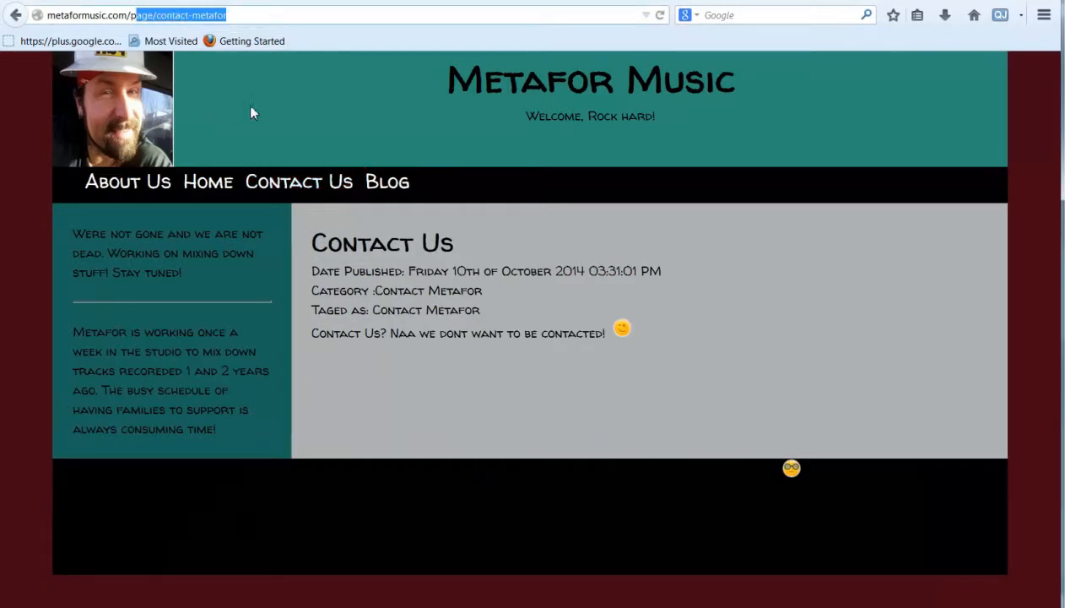
# Open the blog's Through The Years article and examine the description and keywords meta tags in its page source.
pyautogui.click(393, 194)
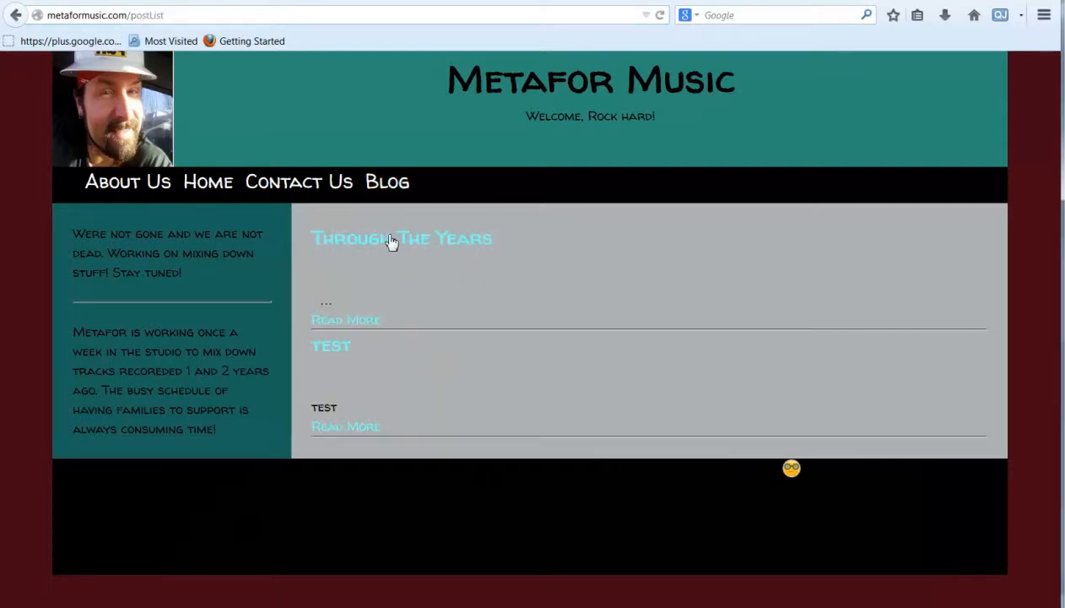
pyautogui.click(390, 242)
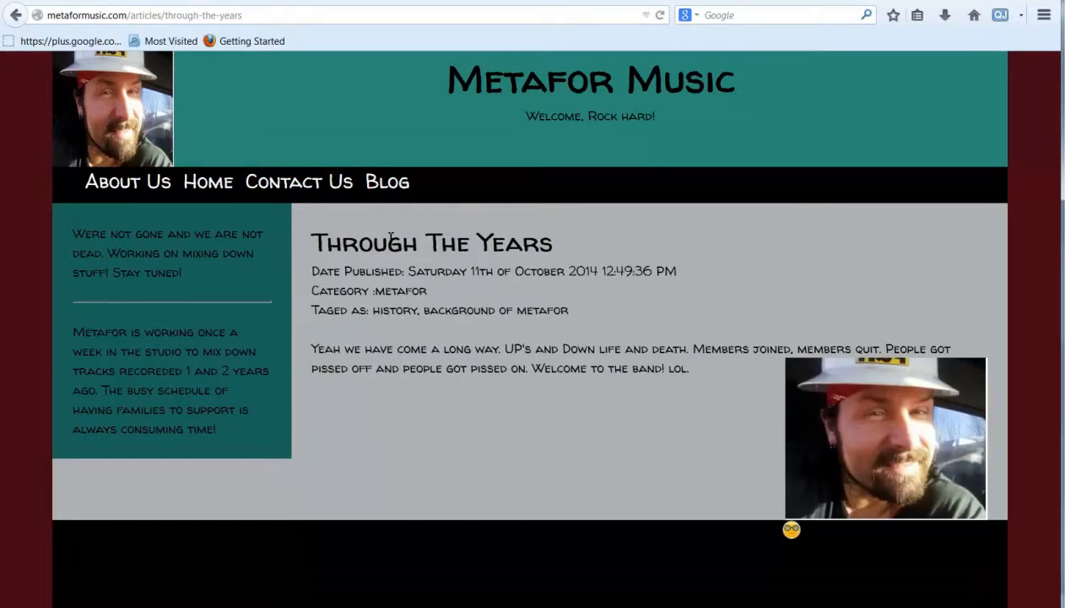
pyautogui.rightClick(370, 138)
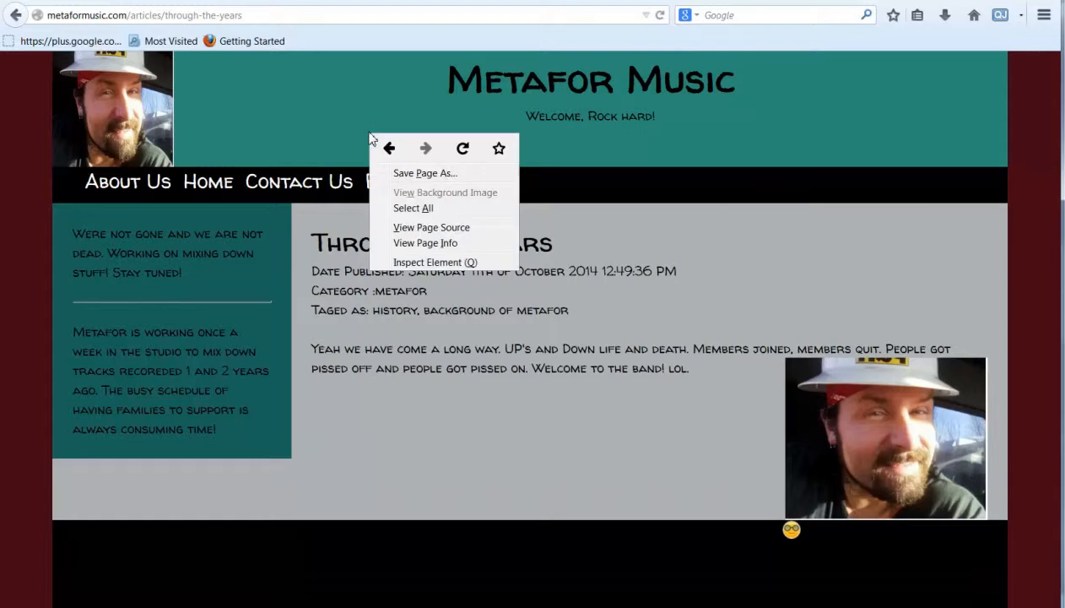
pyautogui.click(435, 228)
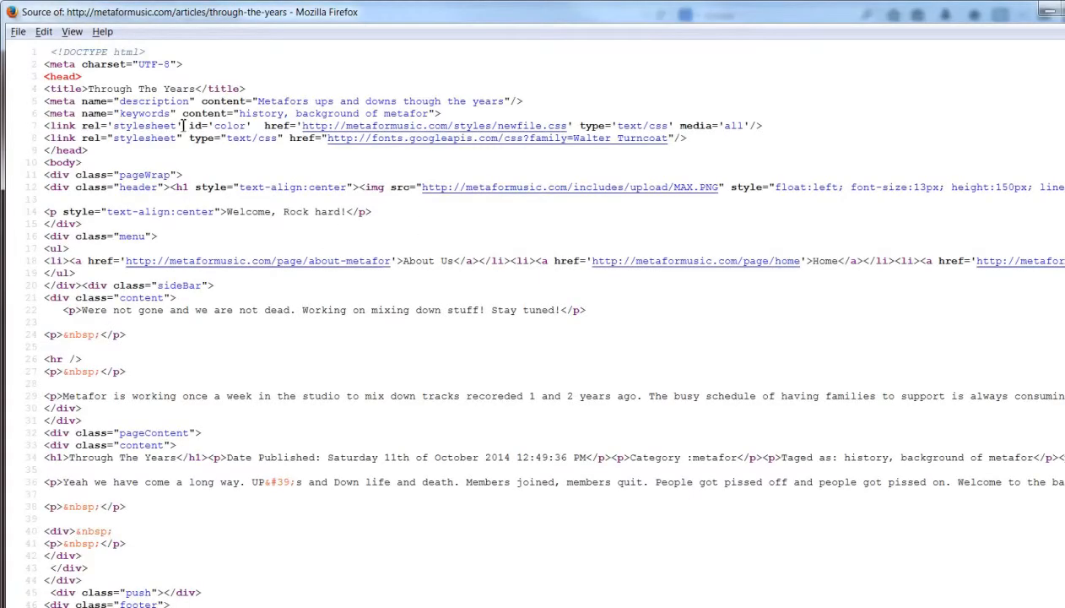
pyautogui.moveTo(107, 100); pyautogui.dragTo(231, 105)
pyautogui.moveTo(164, 112); pyautogui.dragTo(365, 113)
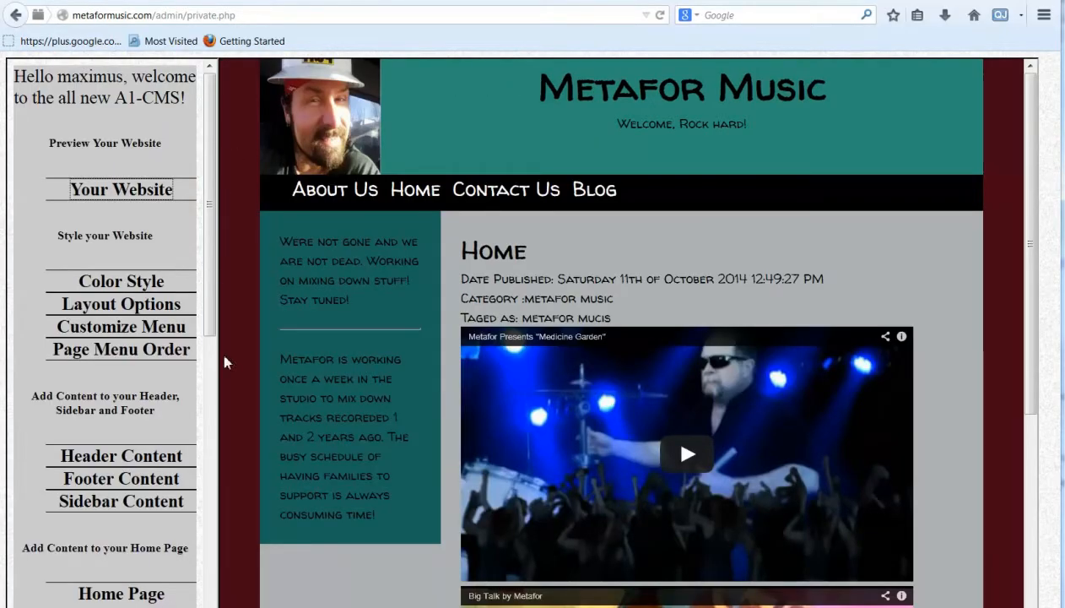
# Open the header content for editing and insert the gallery picture of the woman in sunglasses after the welcome text.
pyautogui.moveTo(208, 323); pyautogui.dragTo(207, 355)
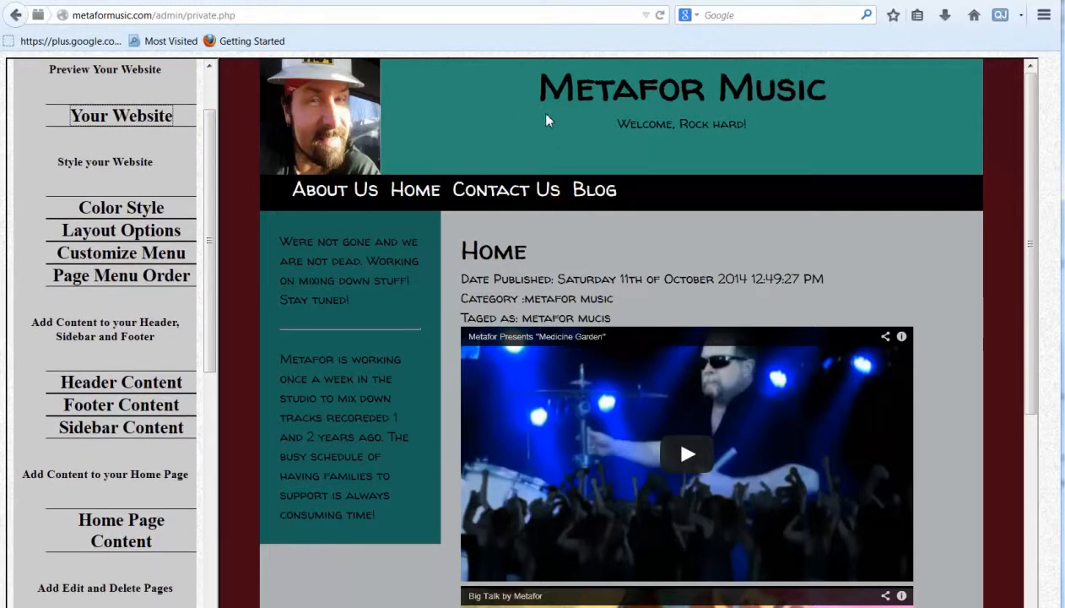
pyautogui.moveTo(540, 89); pyautogui.dragTo(780, 125)
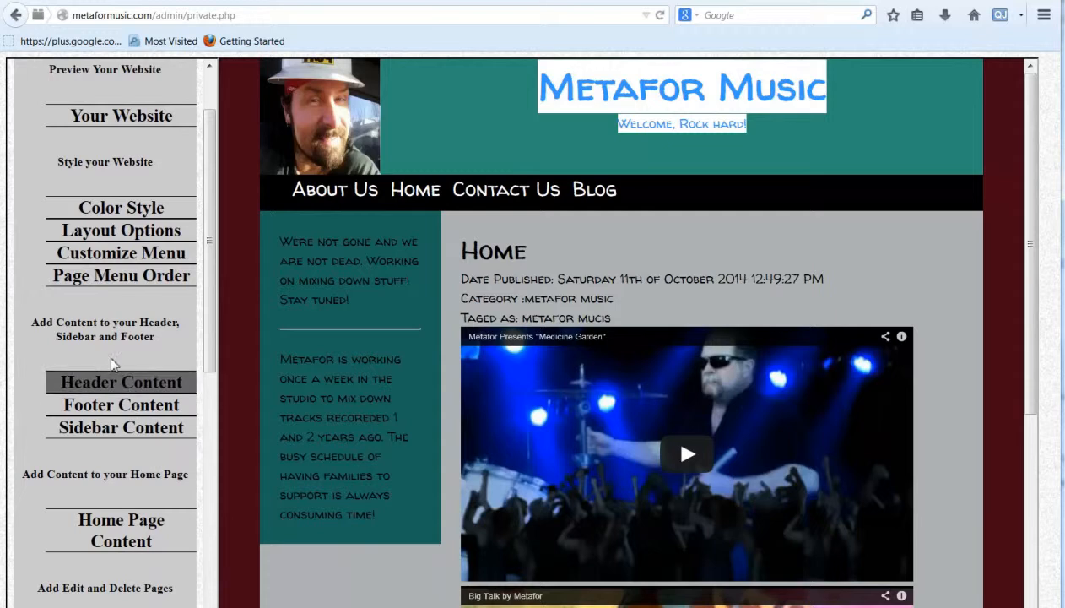
pyautogui.click(110, 385)
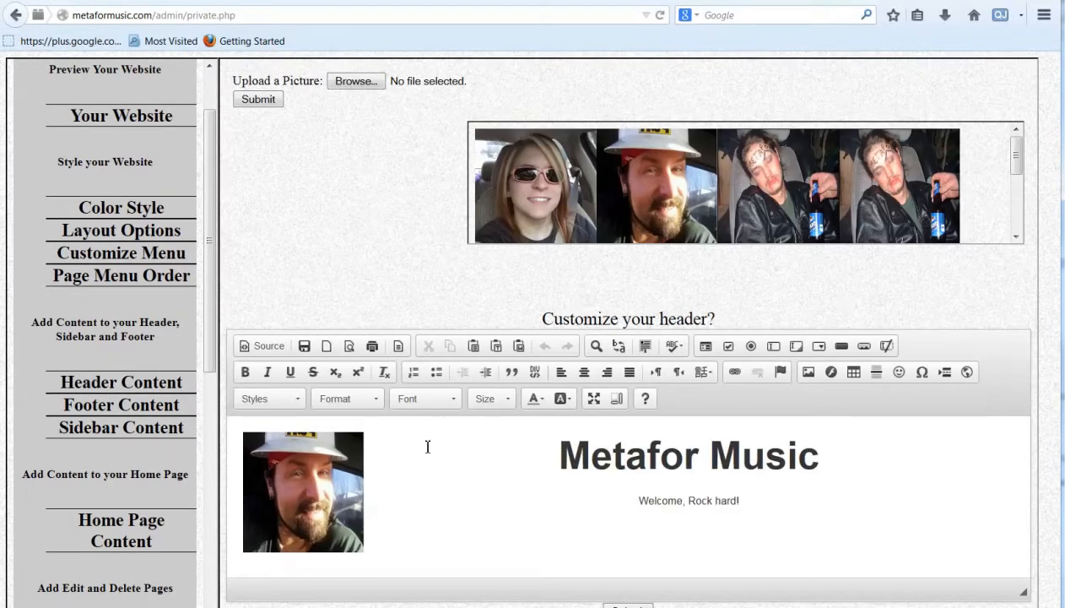
pyautogui.moveTo(524, 194); pyautogui.dragTo(421, 488)
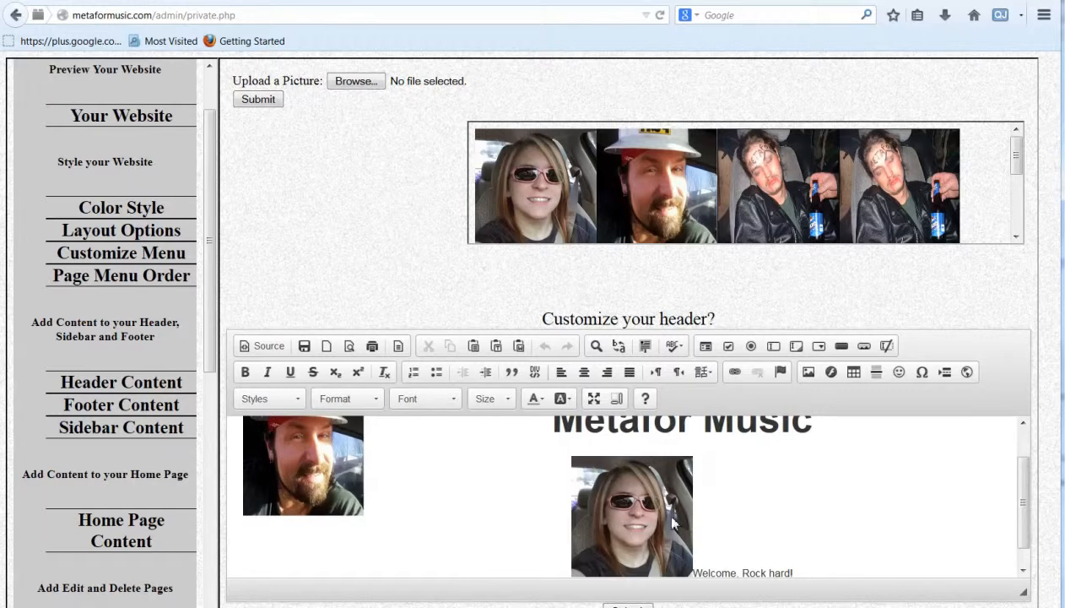
pyautogui.moveTo(645, 524); pyautogui.dragTo(888, 513)
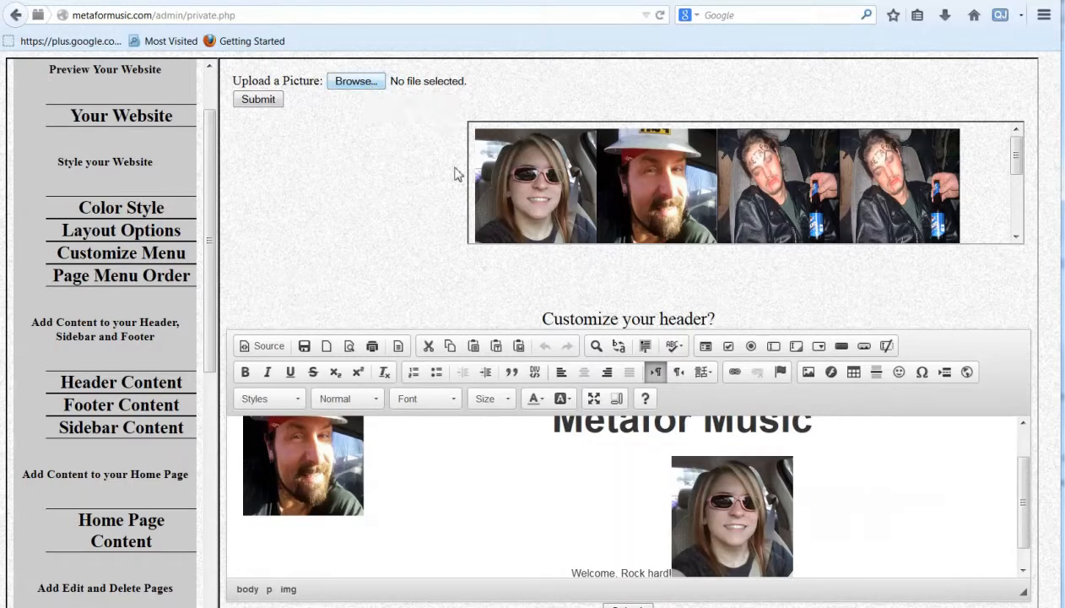
# Set the inserted header picture's alignment to Right and its width to 200 with the aspect ratio locked.
pyautogui.click(739, 502)
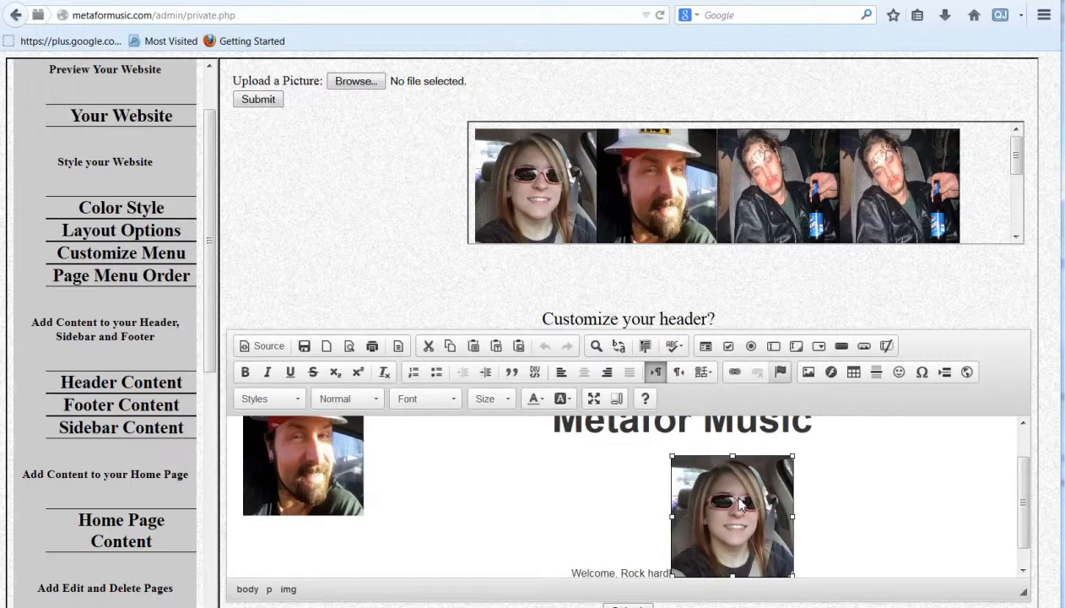
pyautogui.click(808, 373)
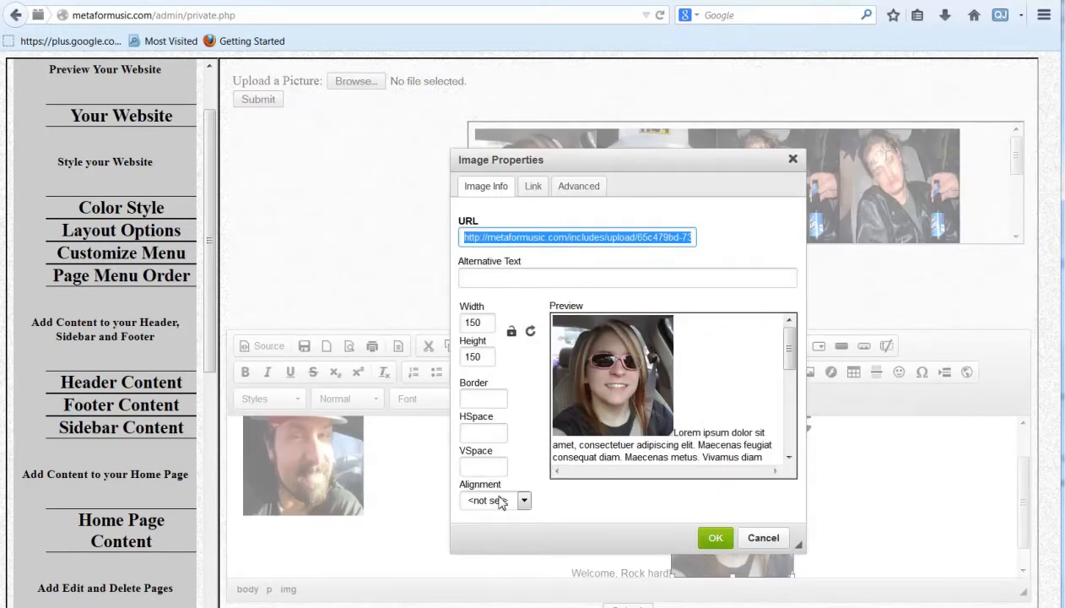
pyautogui.click(499, 500)
pyautogui.click(489, 539)
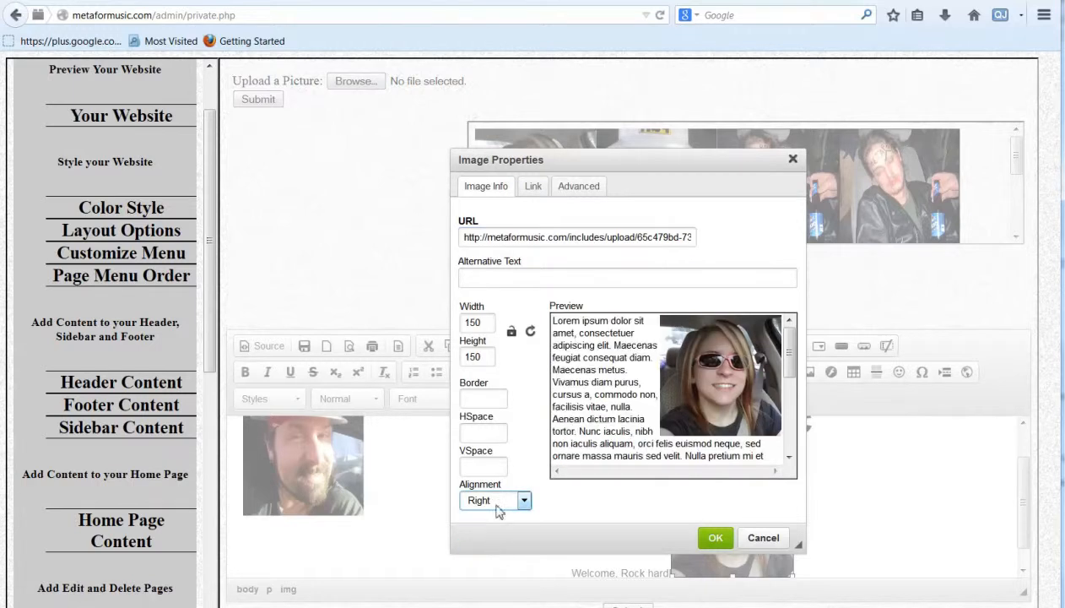
pyautogui.click(536, 278)
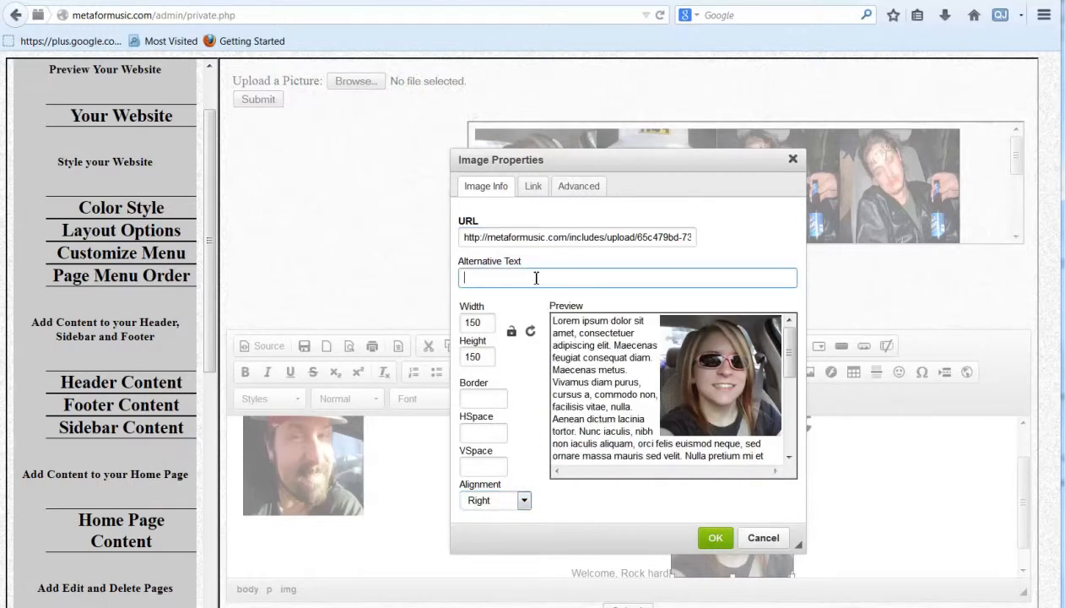
pyautogui.click(511, 333)
pyautogui.moveTo(486, 322); pyautogui.dragTo(426, 330)
pyautogui.write('200')
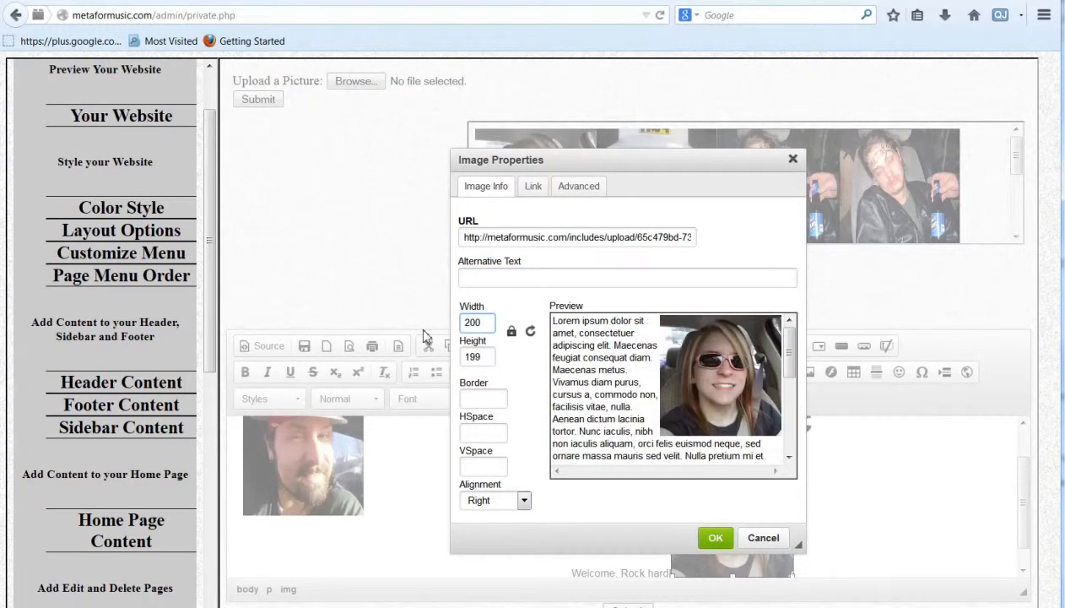
pyautogui.click(722, 533)
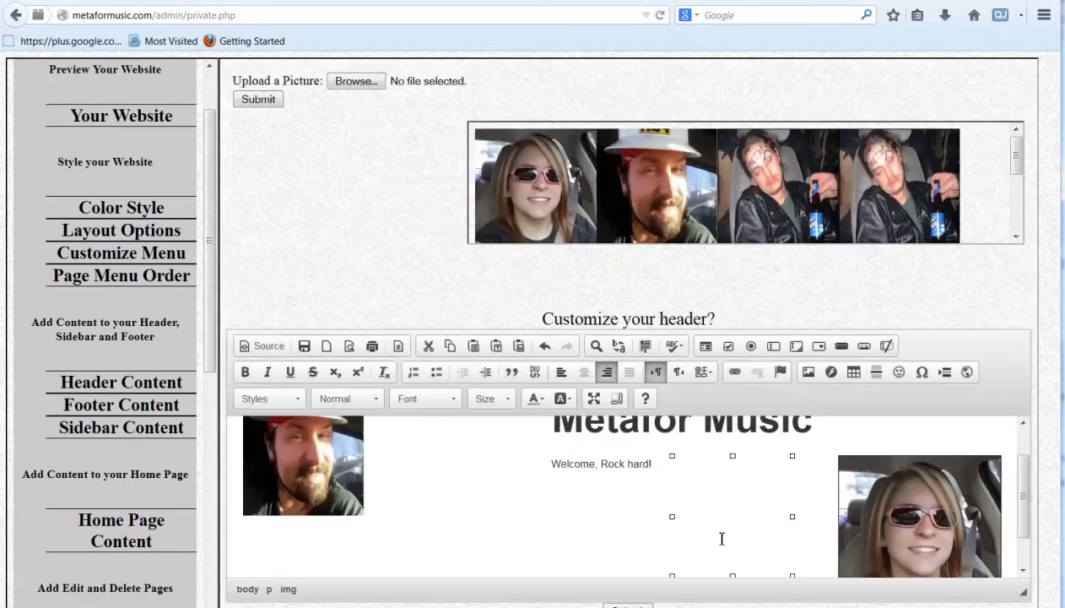
# Submit the header with the right-aligned picture and check it in the website preview.
pyautogui.click(506, 499)
pyautogui.scroll(1, 511, 498)
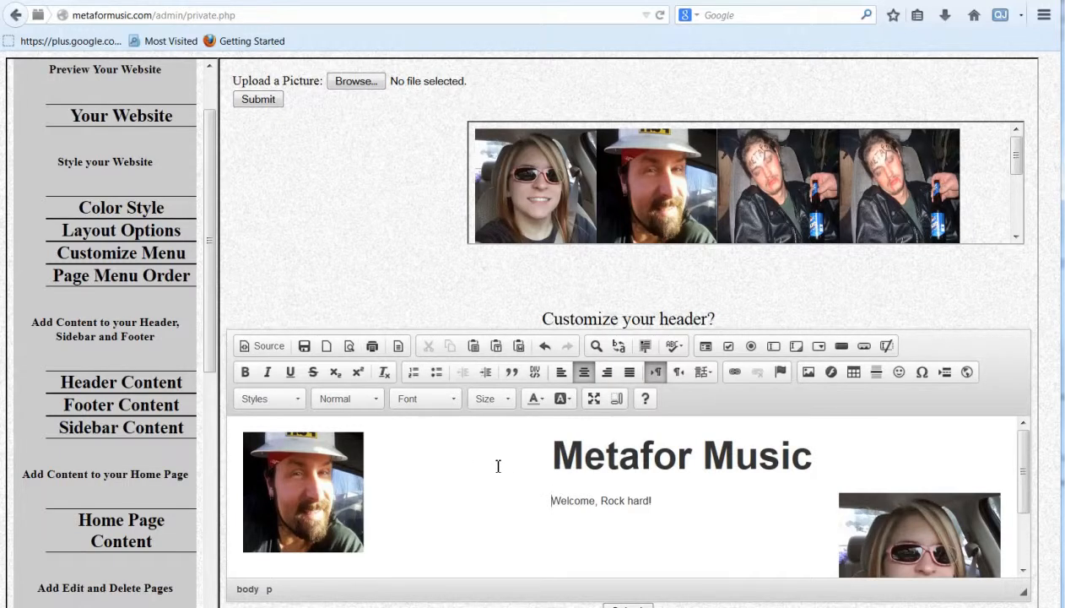
pyautogui.scroll(-2, 530, 476)
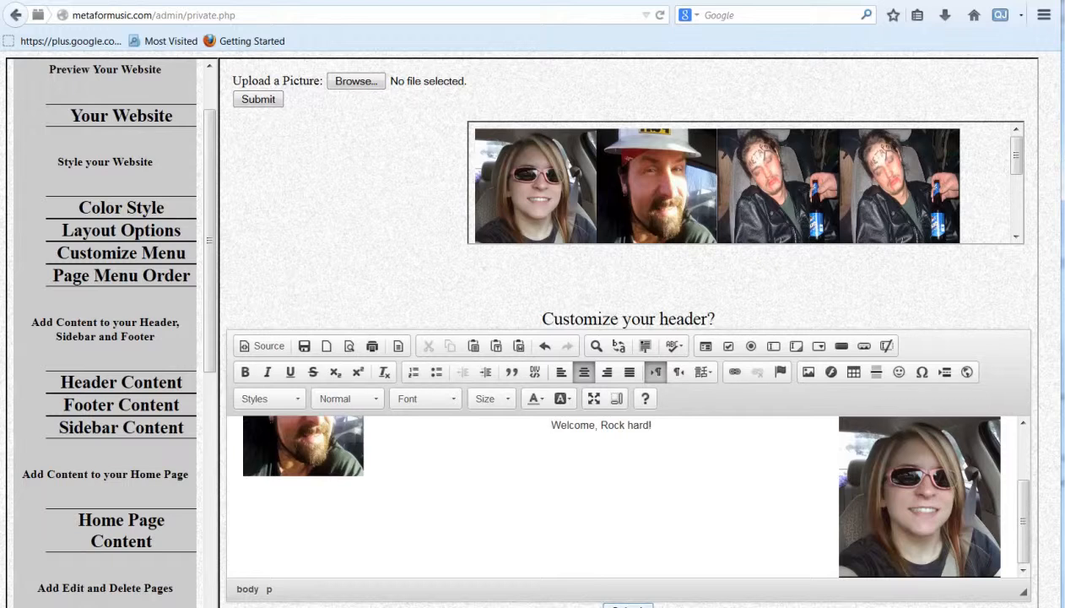
pyautogui.click(626, 604)
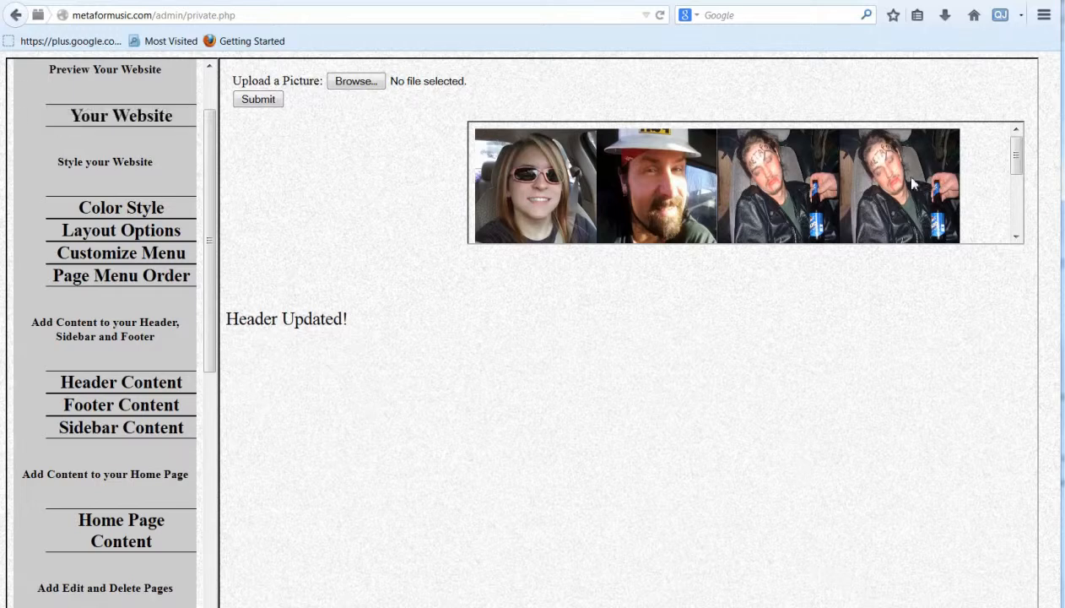
pyautogui.moveTo(1019, 154)
pyautogui.mouseDown()
pyautogui.moveTo(1027, 209)
pyautogui.moveTo(1029, 151)
pyautogui.mouseUp()
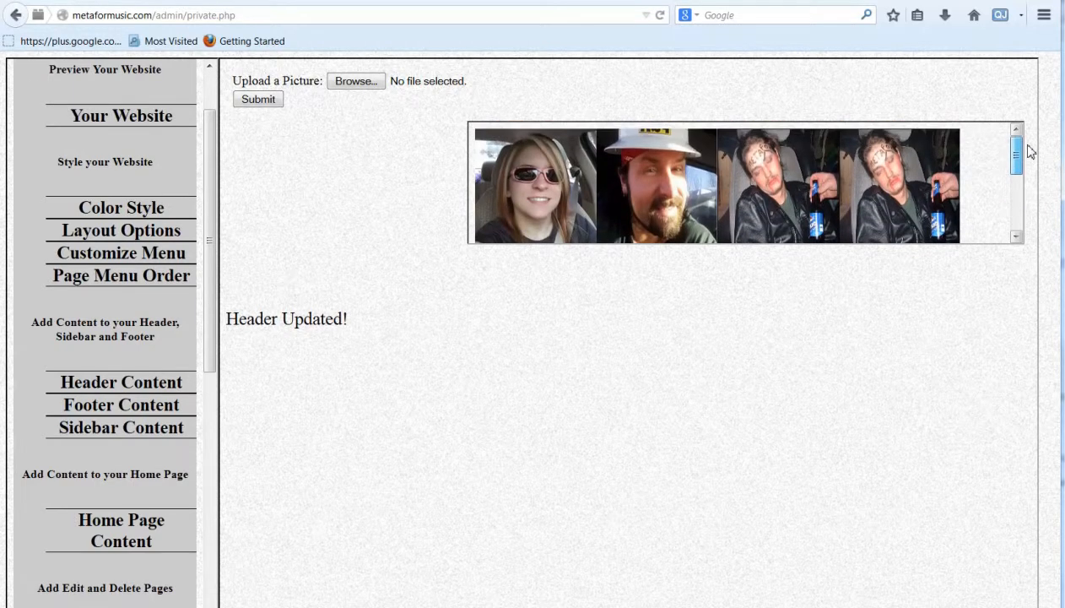
pyautogui.click(124, 123)
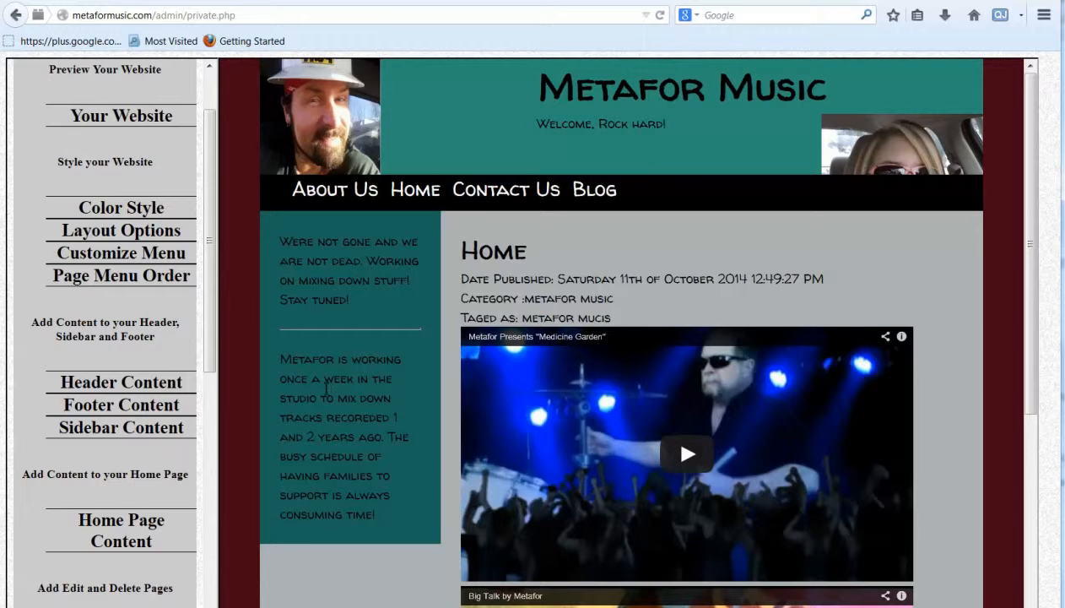
# Move the right-aligned header picture up beside the Metafor Music title, submit the header and check it in the preview.
pyautogui.click(125, 387)
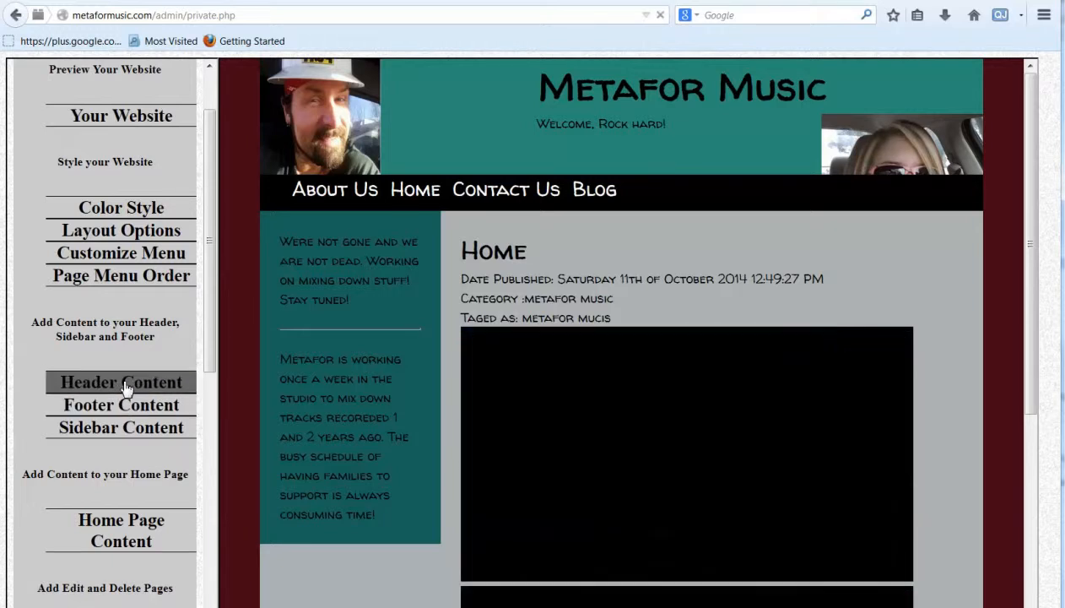
pyautogui.moveTo(901, 530); pyautogui.dragTo(835, 470)
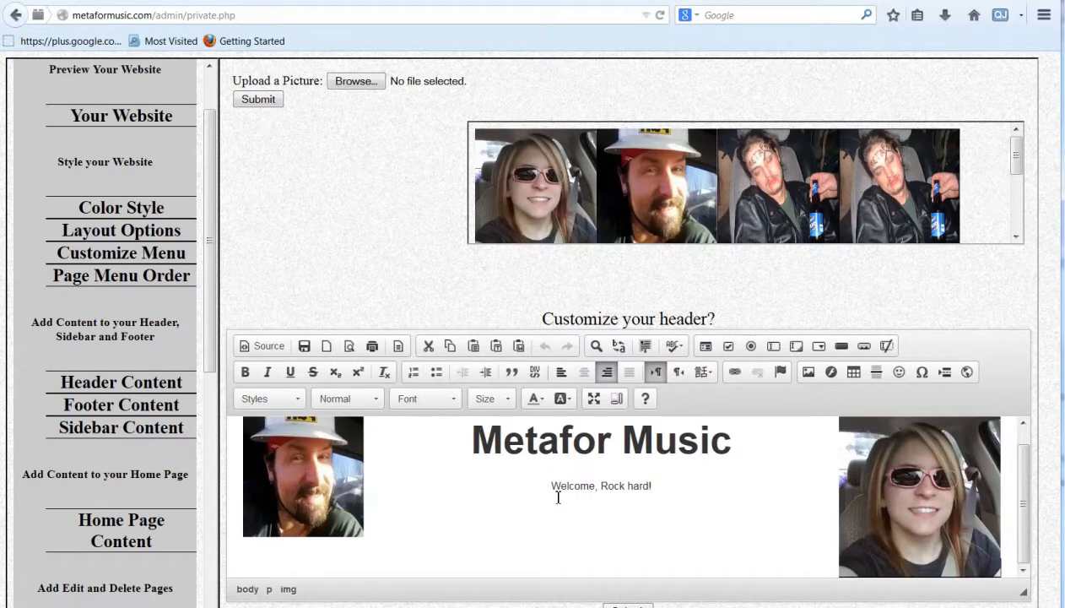
pyautogui.click(628, 604)
pyautogui.click(98, 121)
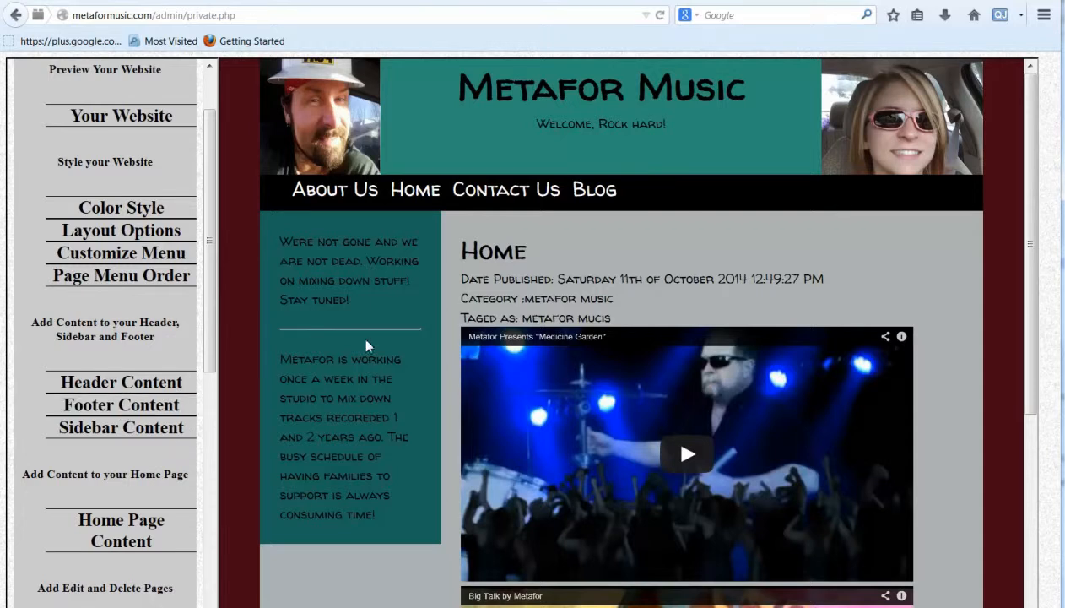
# Highlight the footer text in the preview, set the footer color to 82213E and check the submitted color on the site.
pyautogui.scroll(-5, 414, 351)
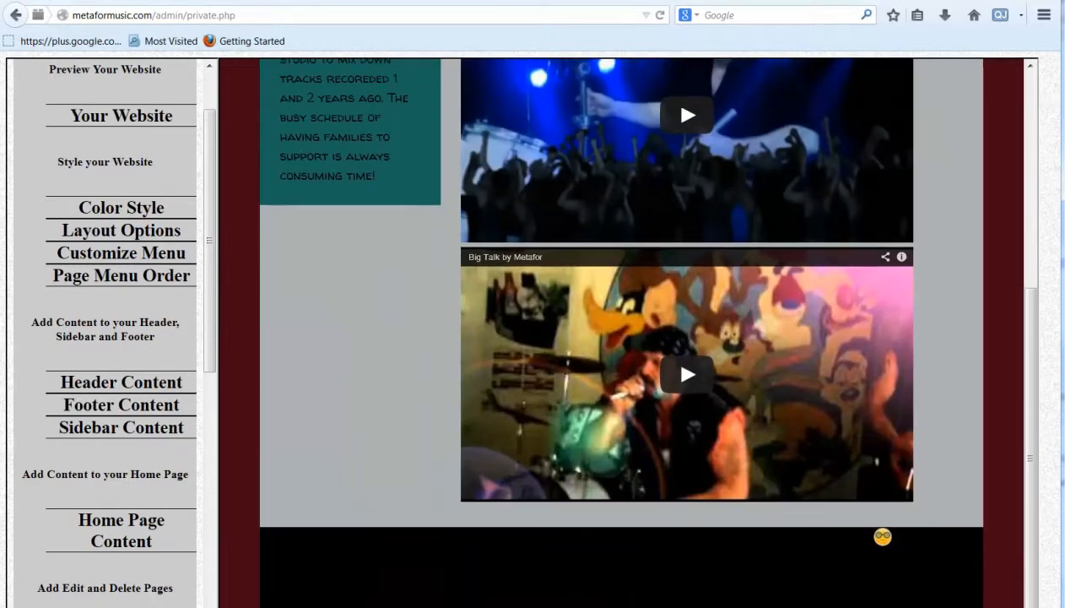
pyautogui.moveTo(400, 541); pyautogui.dragTo(728, 575)
pyautogui.click(754, 569)
pyautogui.moveTo(777, 547); pyautogui.dragTo(485, 569)
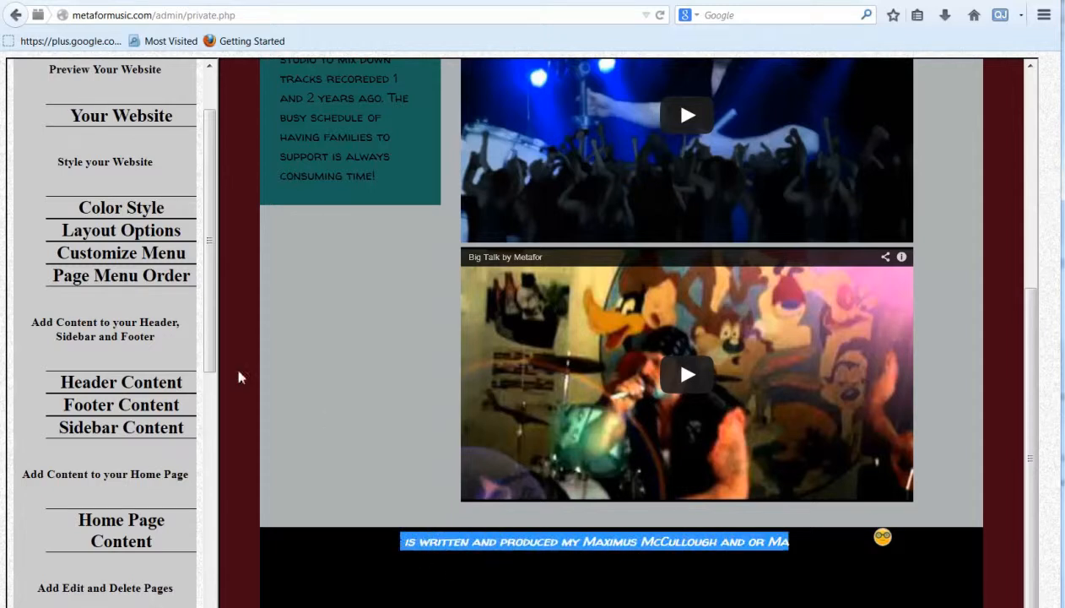
pyautogui.click(122, 209)
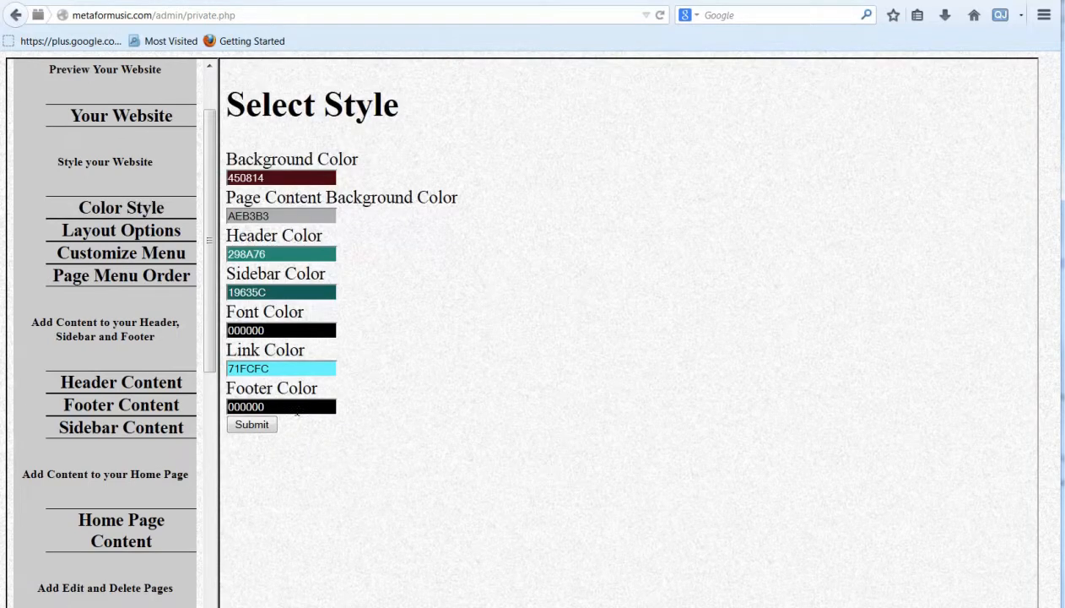
pyautogui.click(296, 409)
pyautogui.click(373, 446)
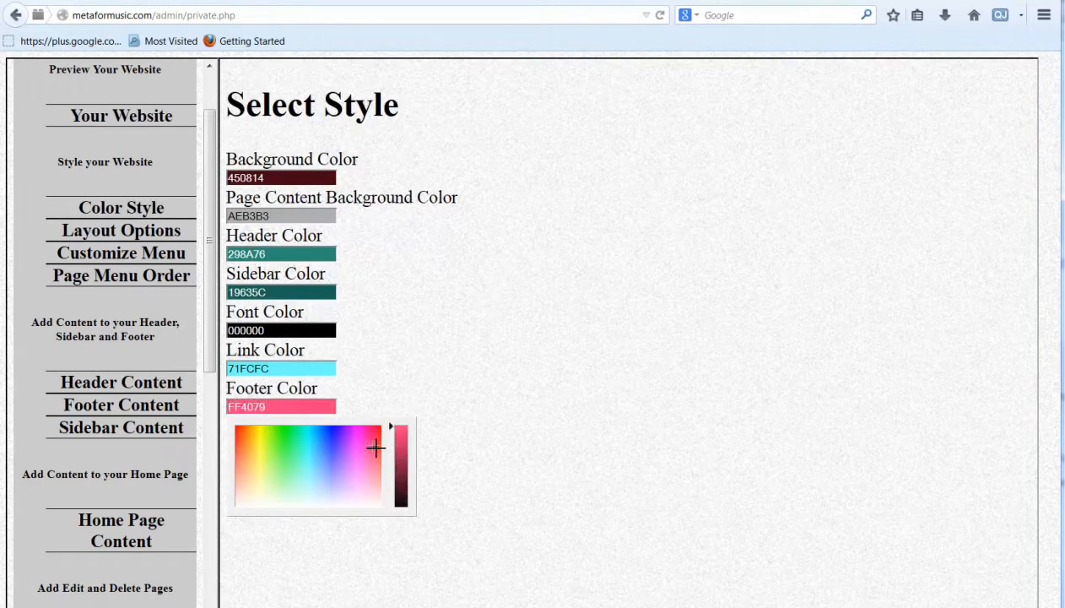
pyautogui.click(404, 467)
pyautogui.click(551, 455)
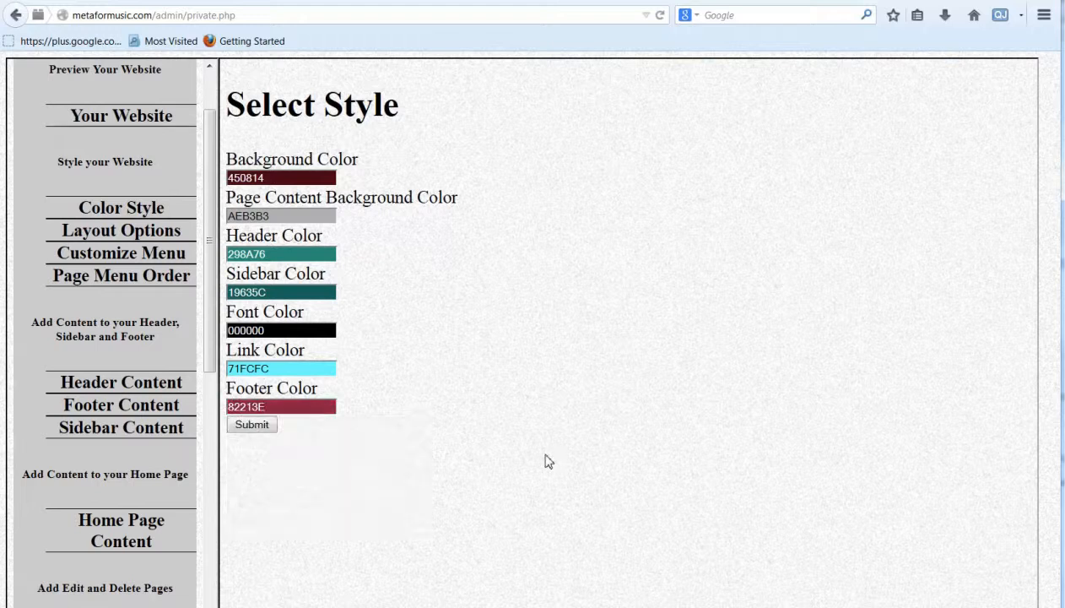
pyautogui.click(253, 426)
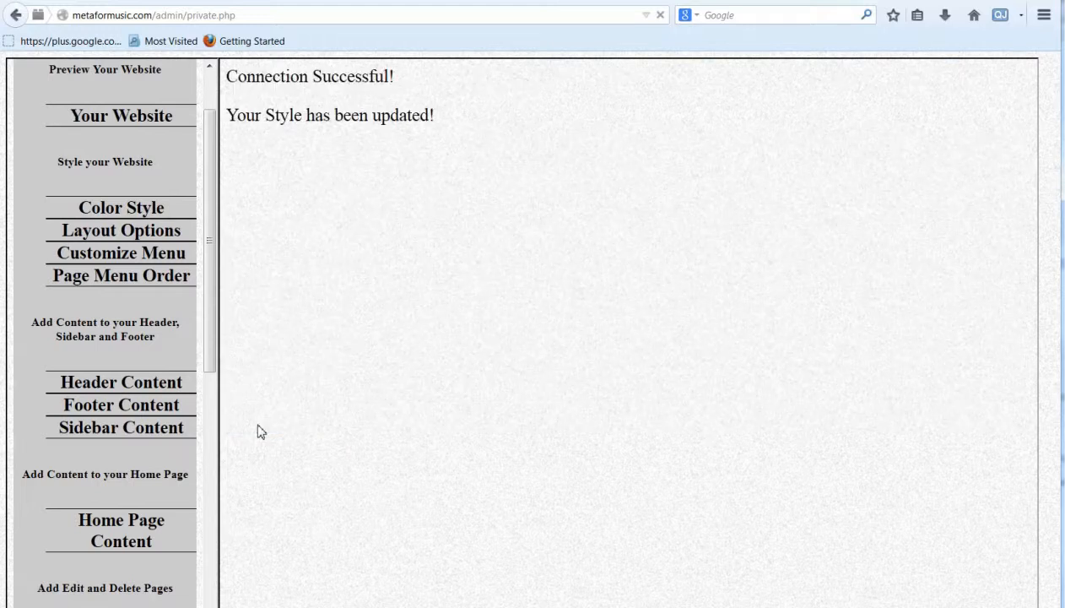
pyautogui.click(135, 121)
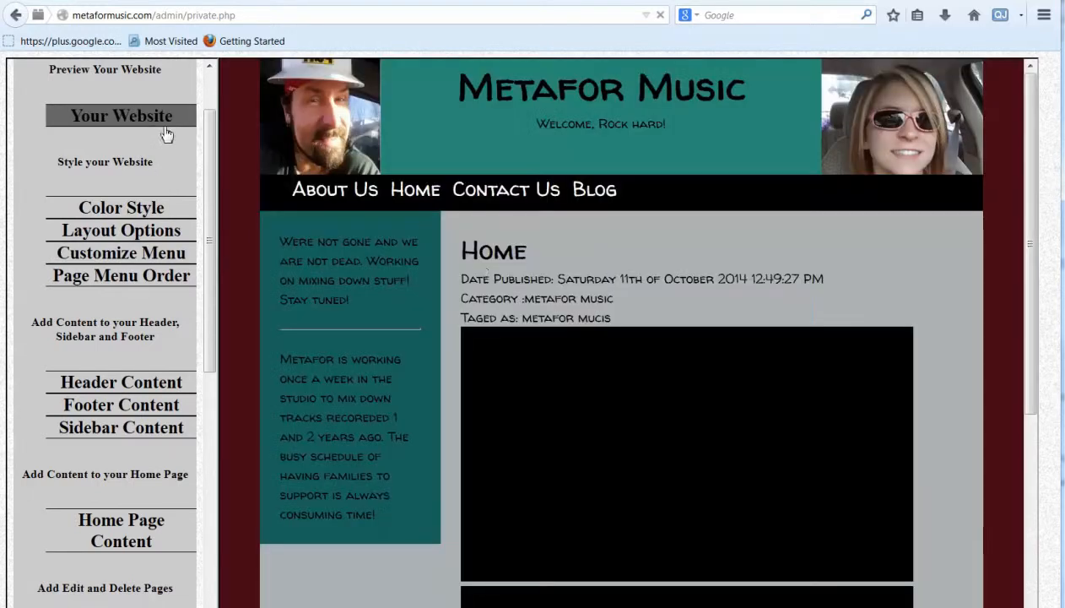
pyautogui.scroll(-5, 487, 441)
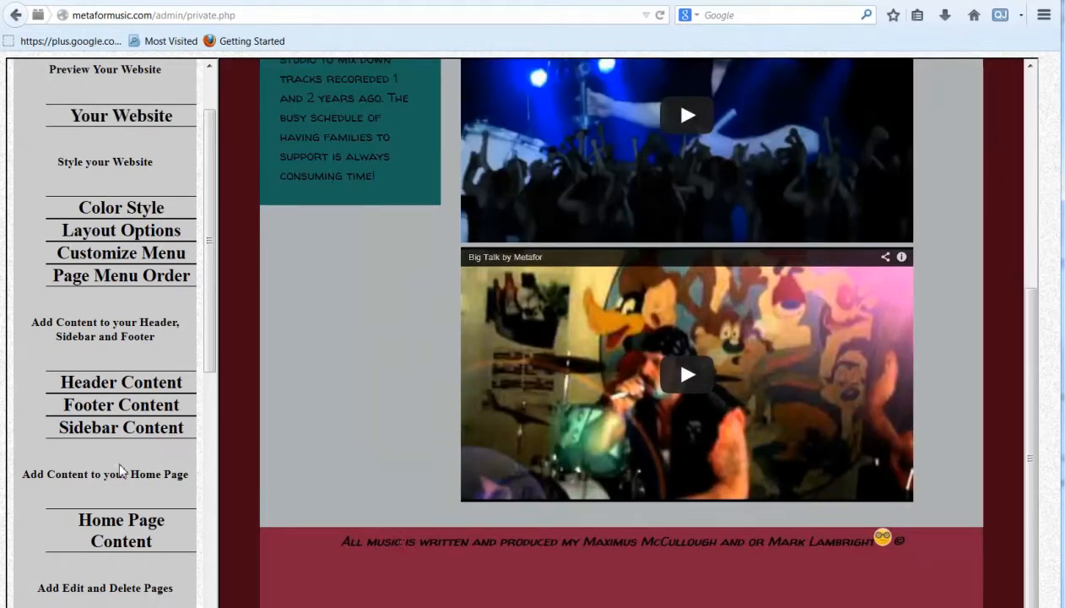
# Open the footer content for editing and browse to the kids folder in the Pictures library for a picture to upload.
pyautogui.click(115, 413)
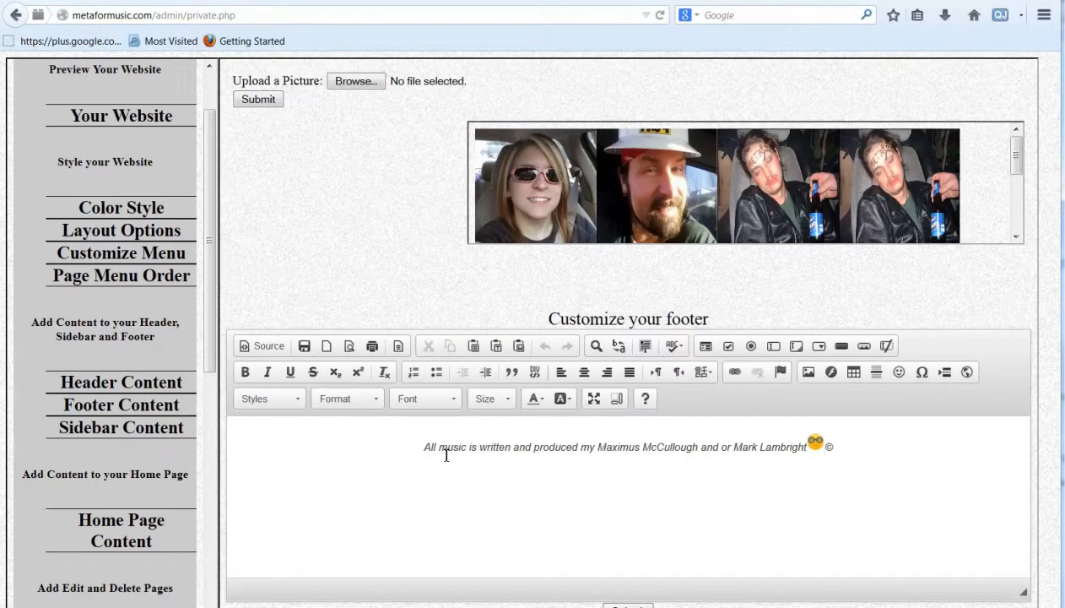
pyautogui.click(359, 81)
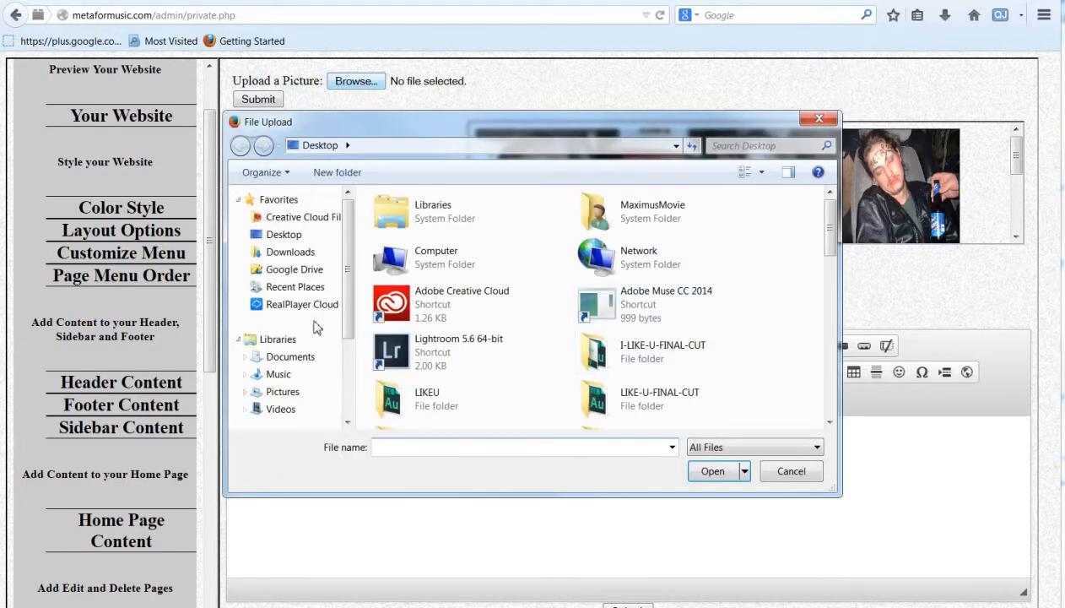
pyautogui.click(283, 391)
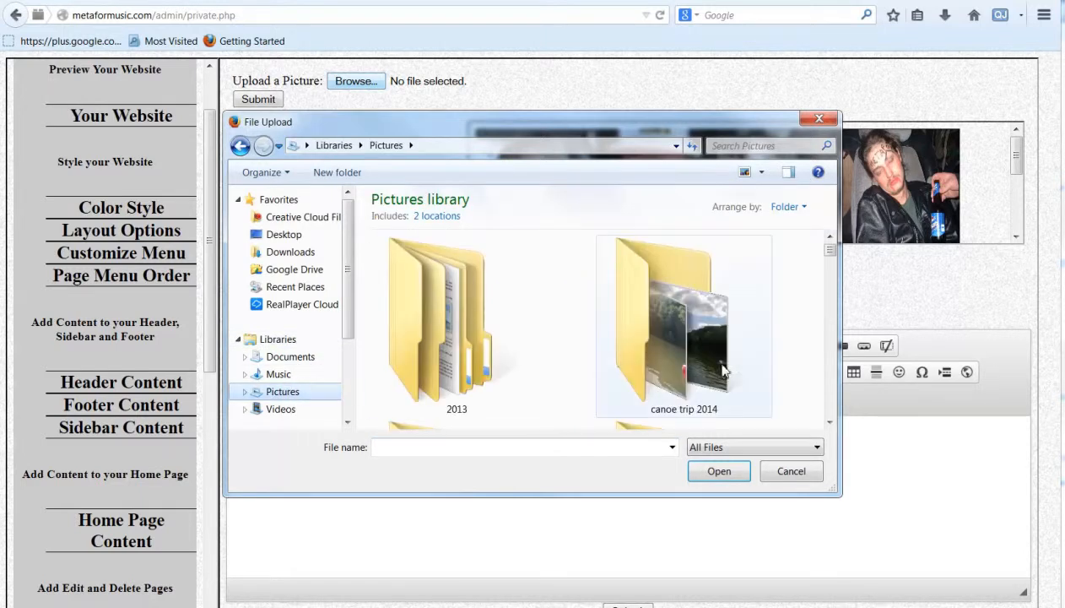
pyautogui.click(754, 365)
pyautogui.scroll(-3, 757, 362)
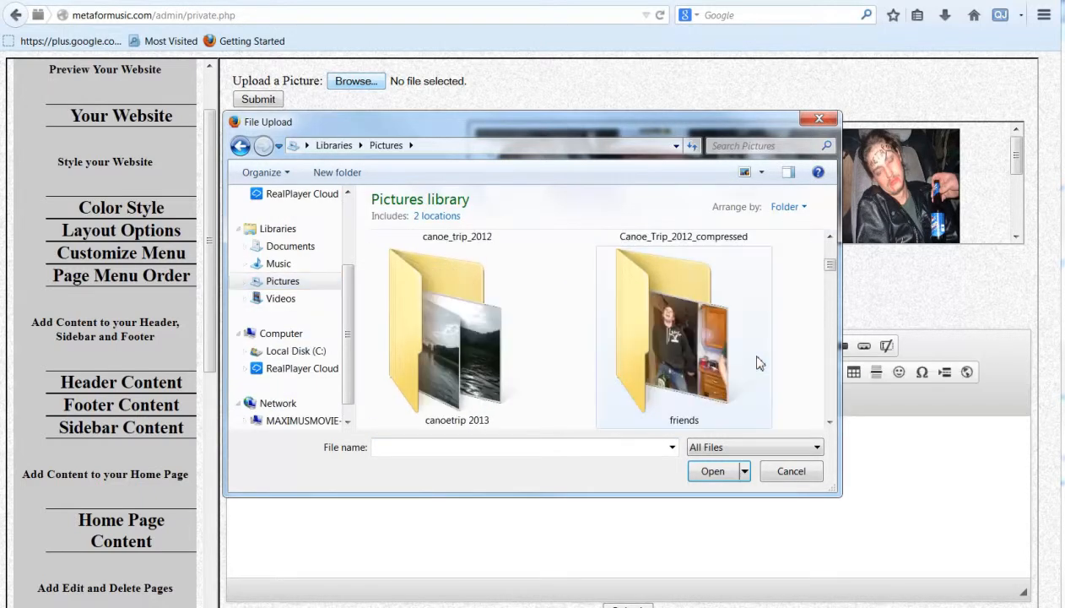
pyautogui.scroll(-5, 757, 363)
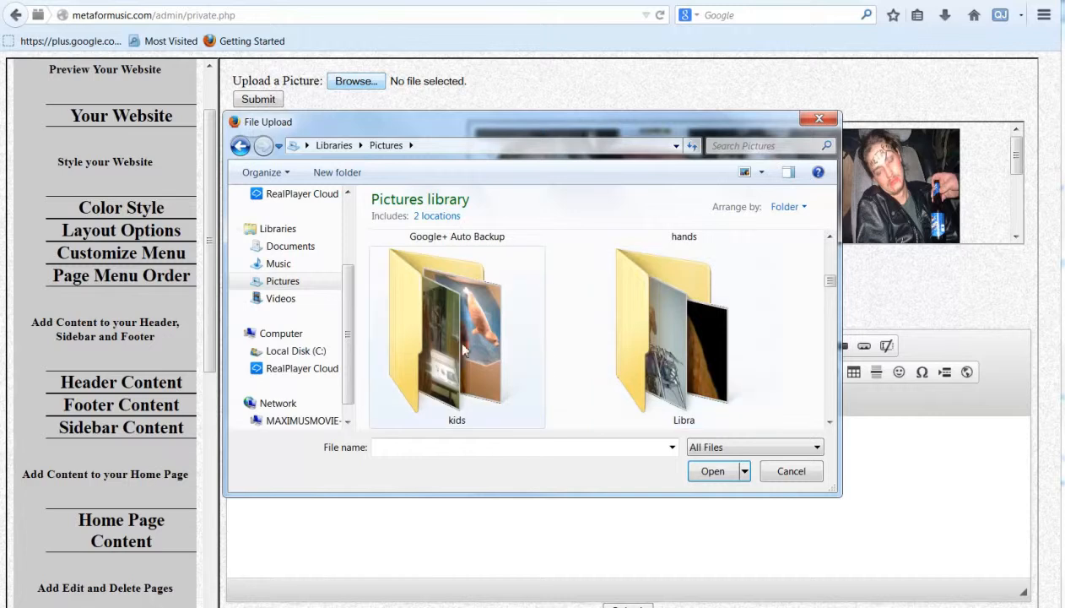
pyautogui.doubleClick(455, 345)
# Choose the babygirl.PNG picture from the kids folder and upload it.
pyautogui.scroll(-3, 505, 332)
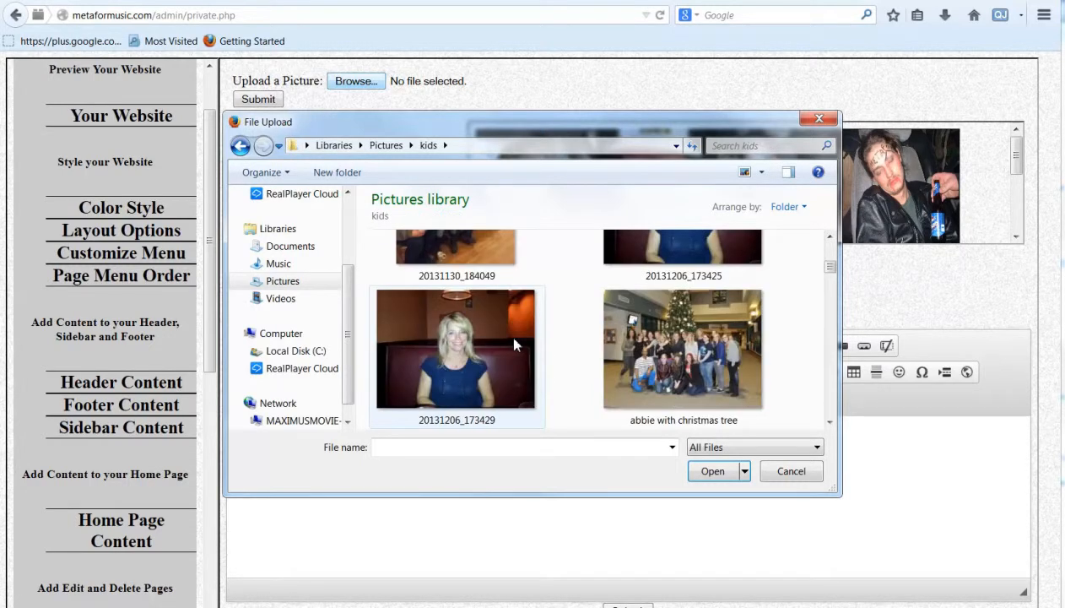
pyautogui.scroll(1, 511, 337)
pyautogui.scroll(1, 516, 344)
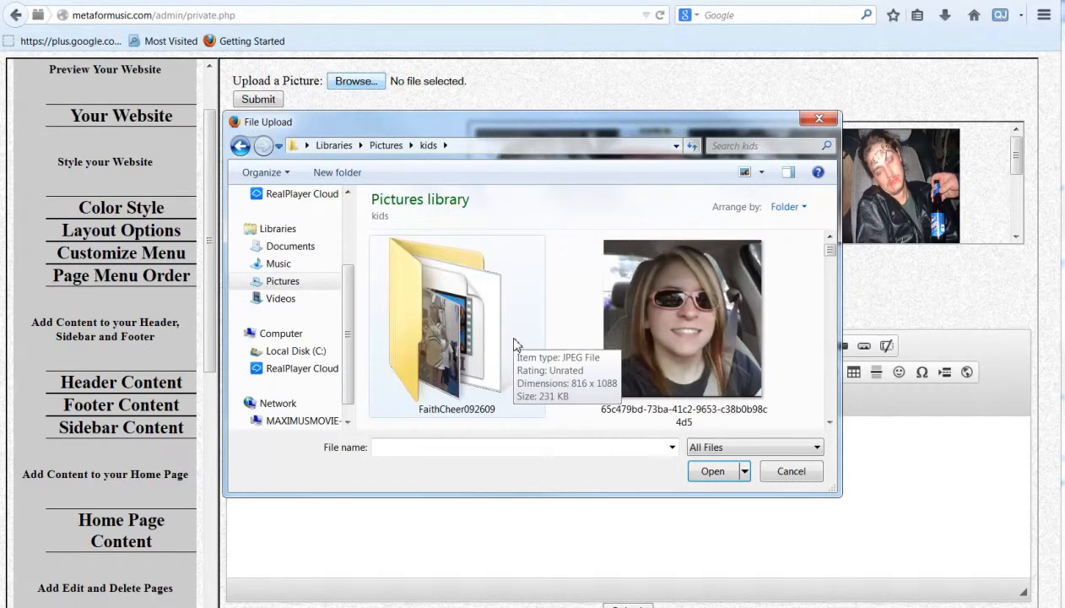
pyautogui.scroll(-3, 517, 345)
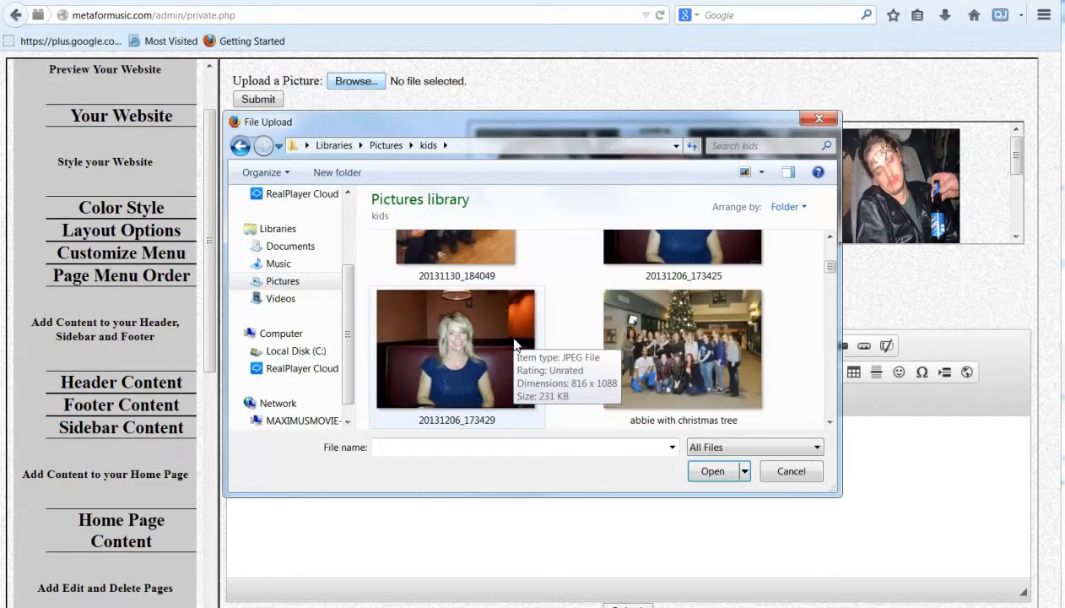
pyautogui.scroll(-2, 516, 344)
pyautogui.doubleClick(457, 348)
pyautogui.click(262, 106)
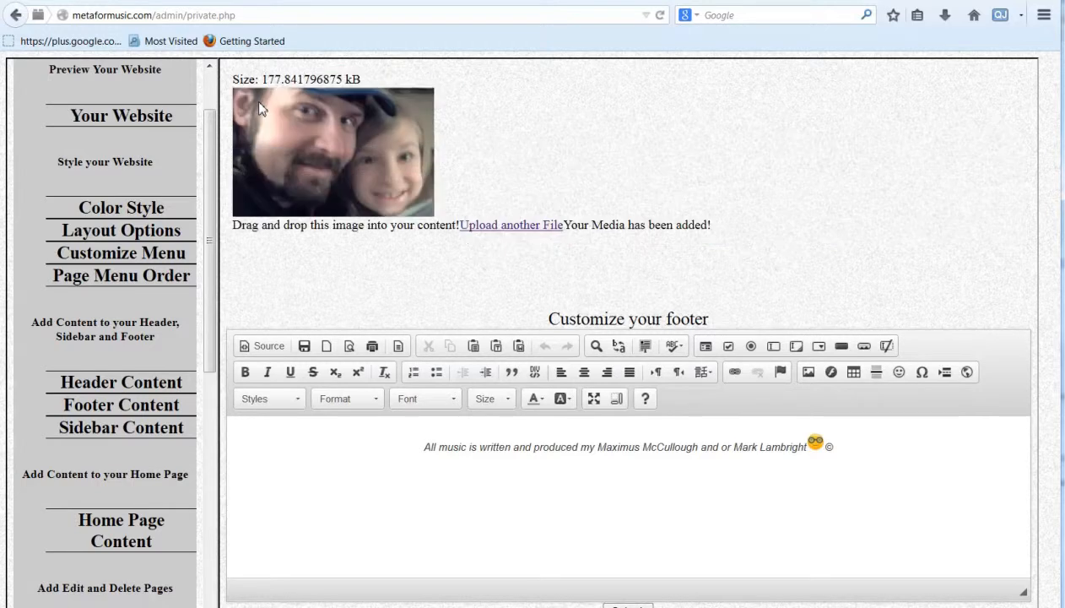
# Insert the uploaded picture in front of the footer text and set its alignment to Left.
pyautogui.moveTo(305, 124); pyautogui.dragTo(422, 452)
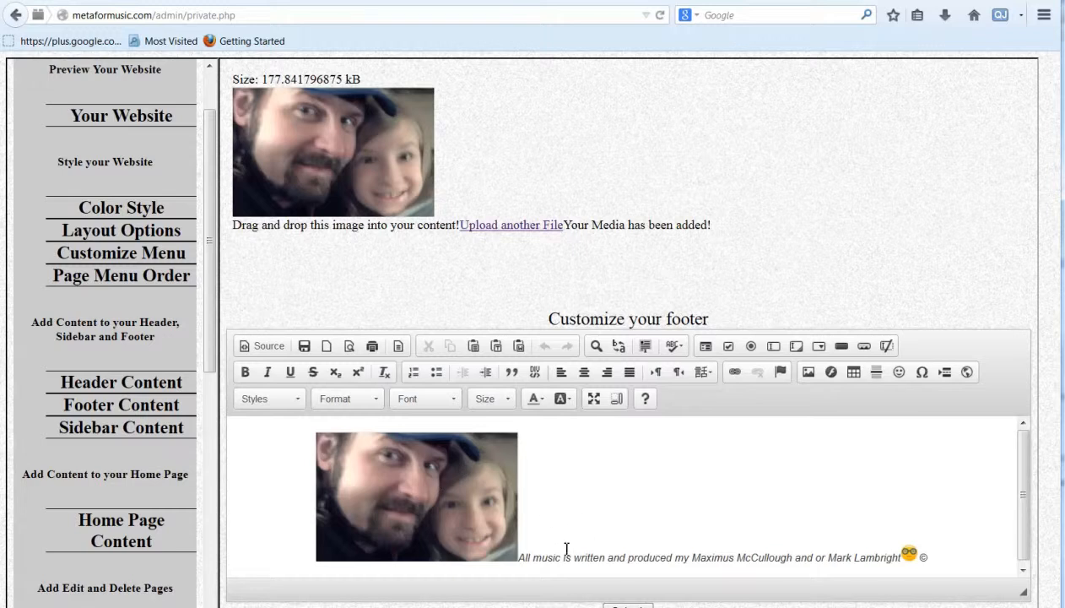
pyautogui.click(486, 535)
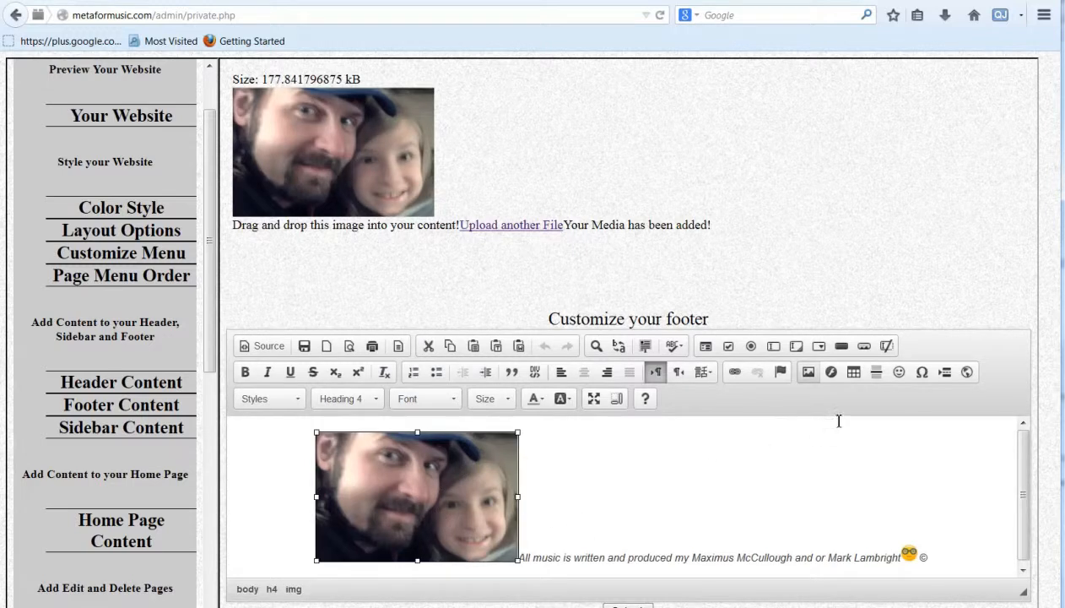
pyautogui.click(808, 372)
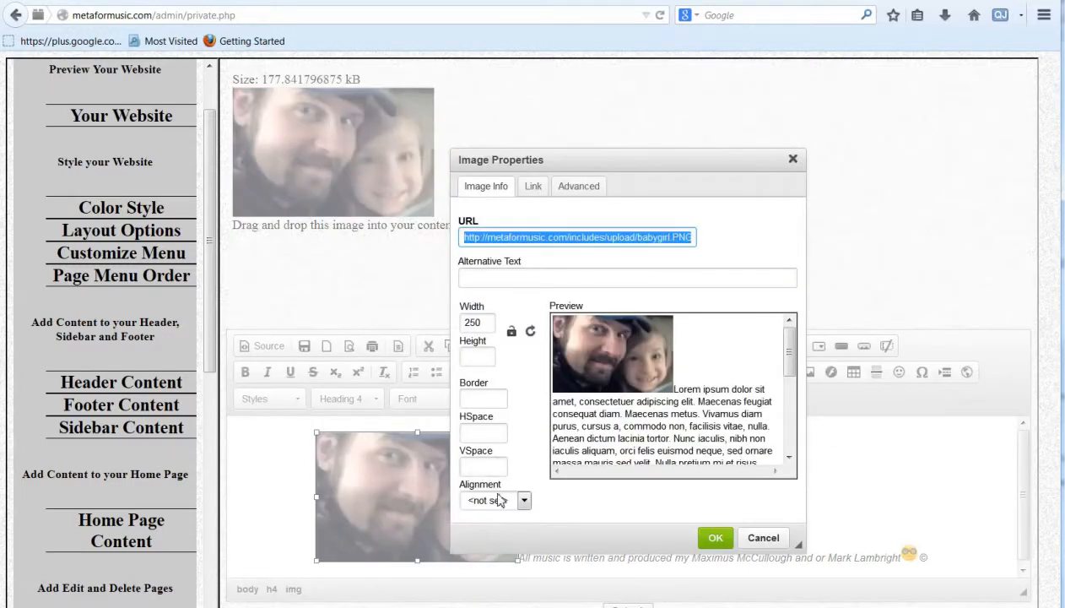
pyautogui.click(493, 499)
pyautogui.click(479, 541)
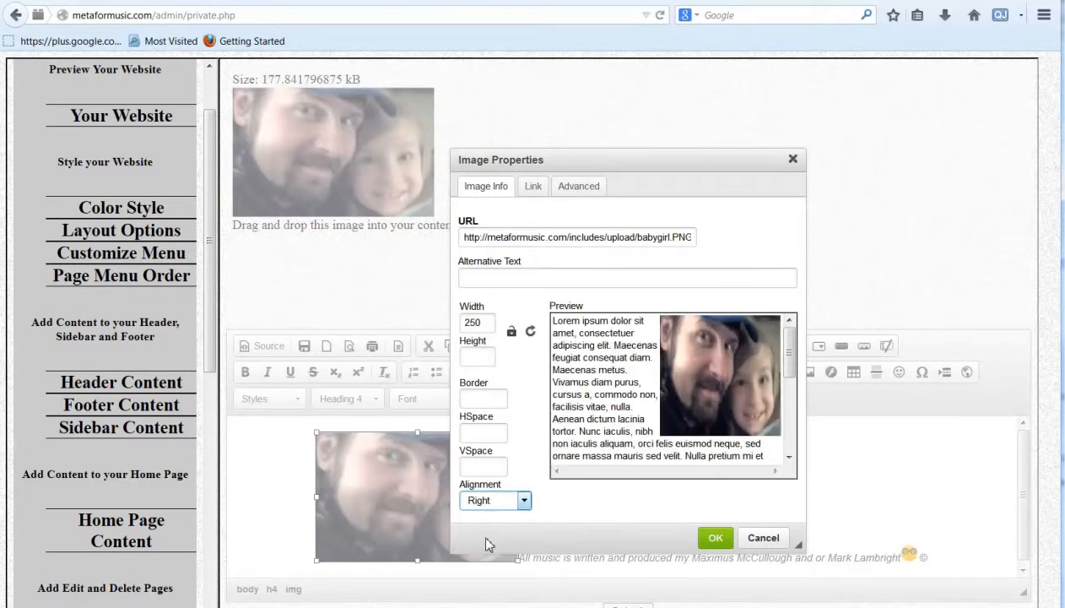
pyautogui.click(506, 502)
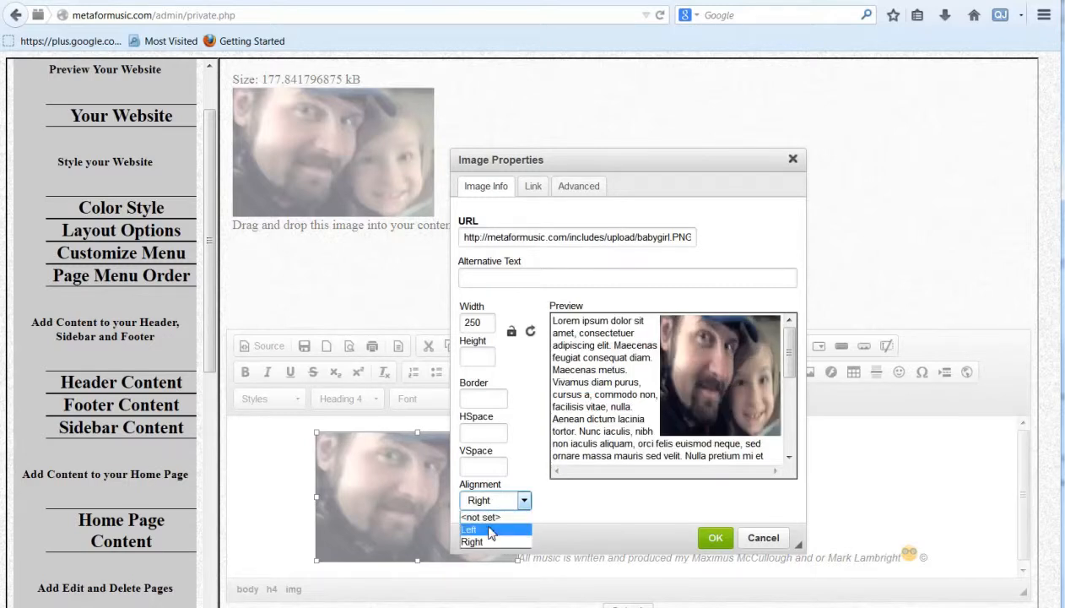
pyautogui.click(485, 527)
pyautogui.click(715, 539)
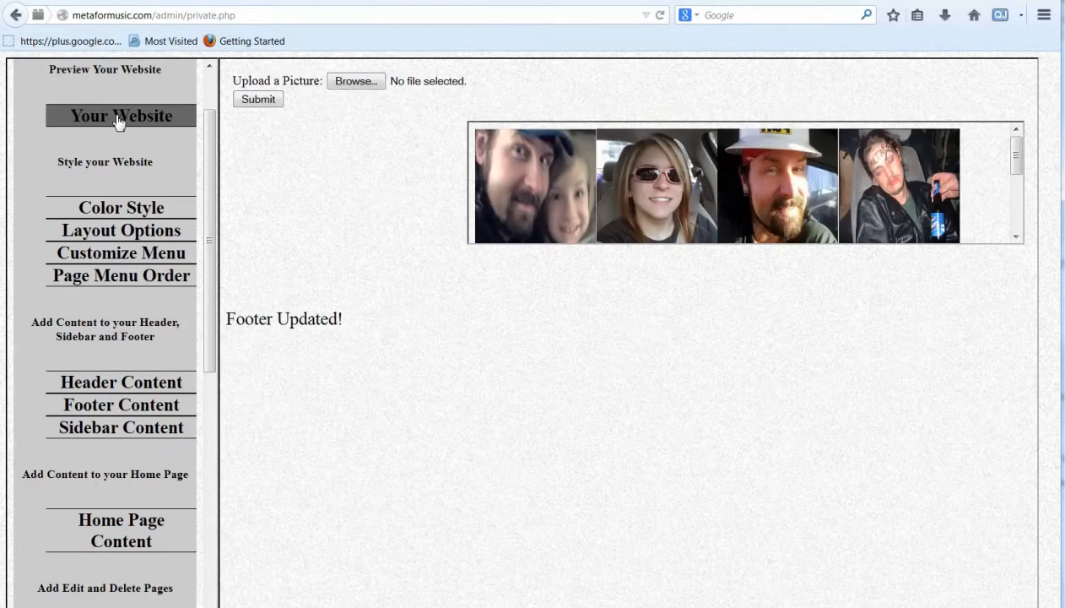
# Submit the footer with the left-aligned picture and check it at the end of the website preview.
pyautogui.click(118, 118)
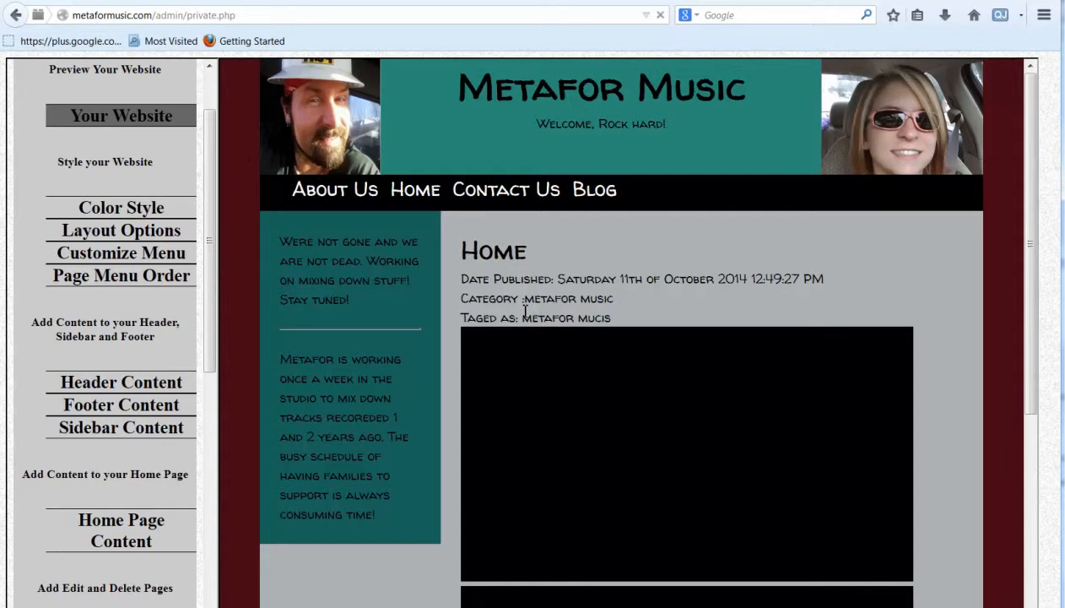
pyautogui.scroll(-5, 422, 348)
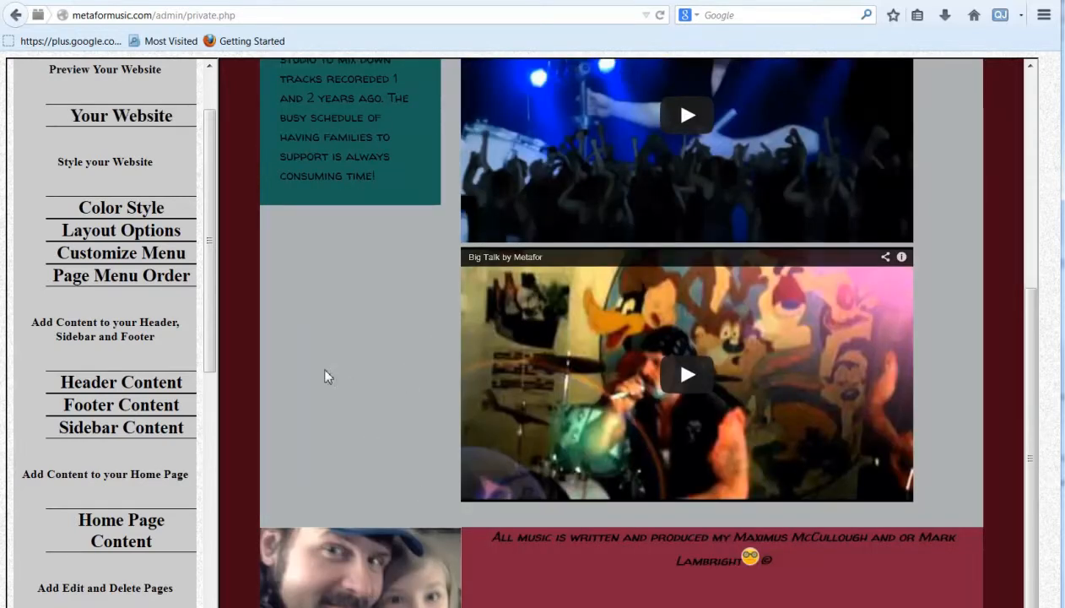
# Open the Home page content for editing and examine the embedded video frames in its body.
pyautogui.moveTo(209, 341); pyautogui.dragTo(215, 411)
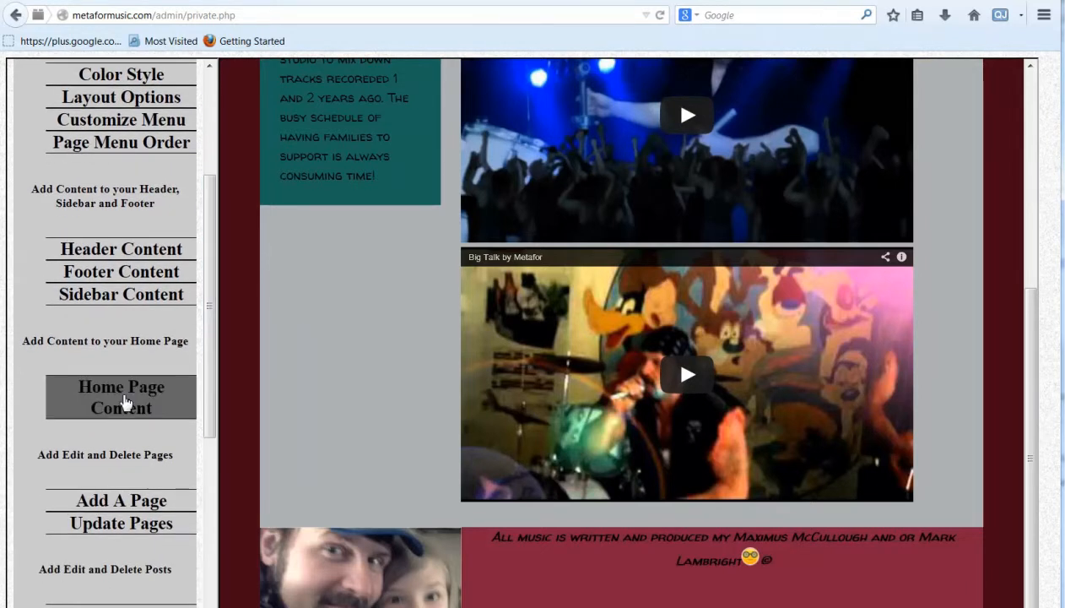
pyautogui.click(120, 401)
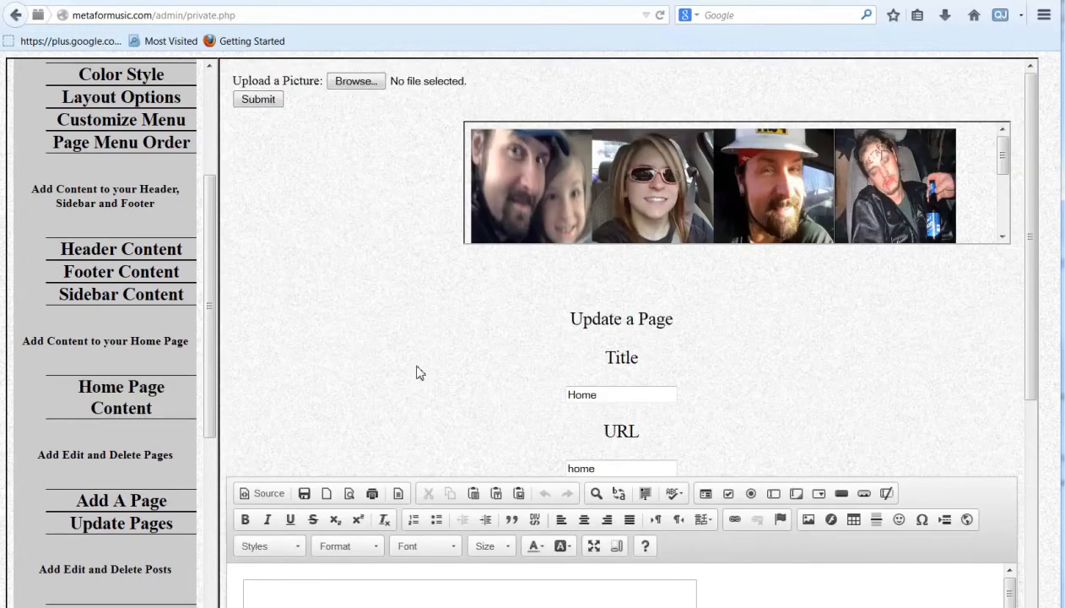
pyautogui.scroll(-5, 328, 328)
pyautogui.scroll(-2, 328, 328)
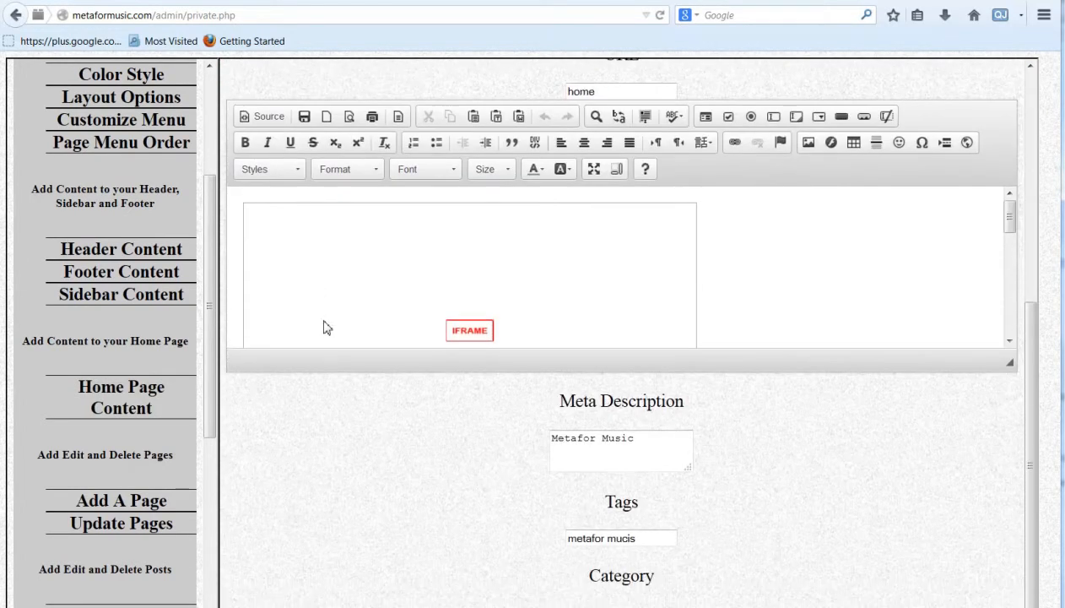
pyautogui.scroll(-2, 823, 293)
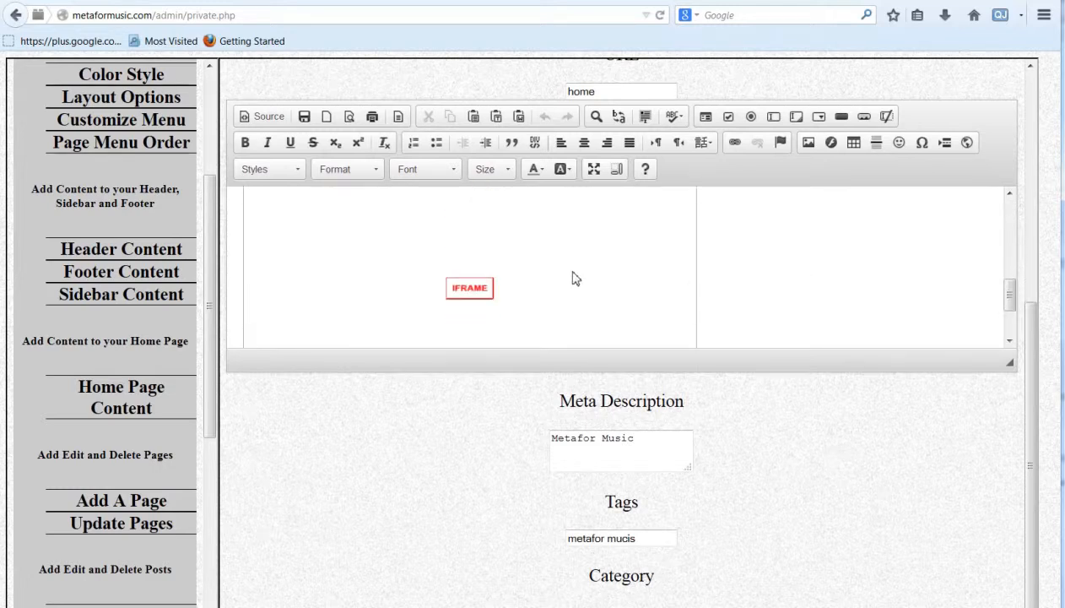
pyautogui.scroll(3, 574, 278)
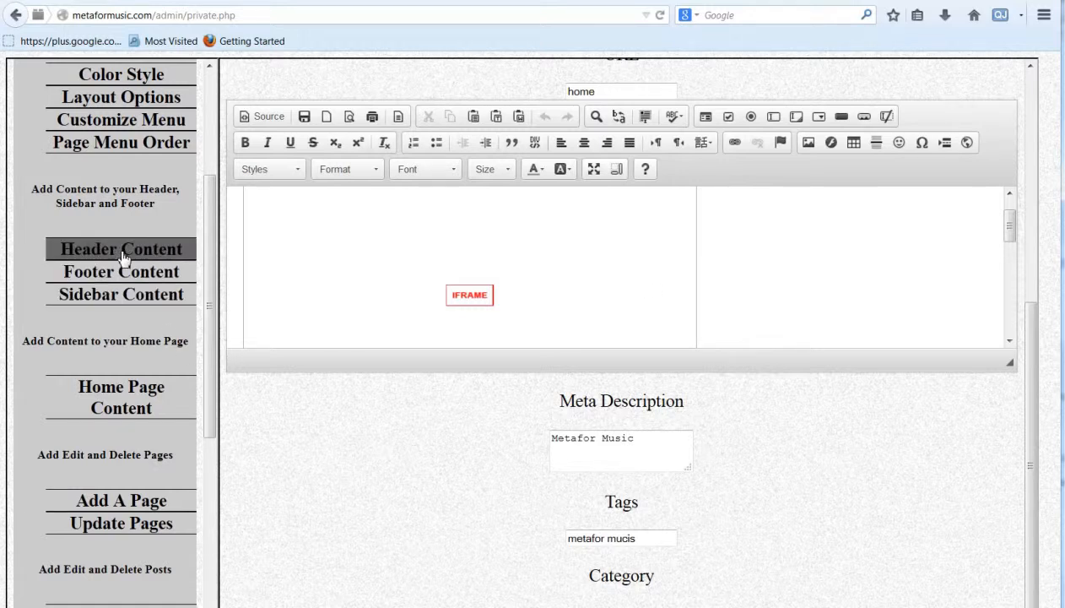
# View the HTML source of the Home page's video embeds and return to the visual editor.
pyautogui.scroll(6, 302, 448)
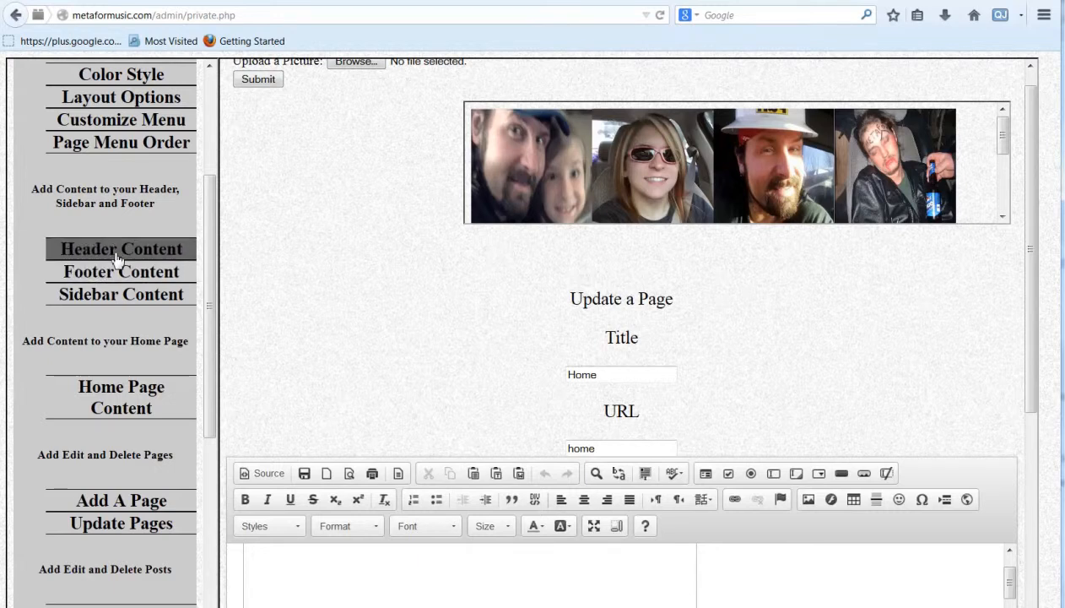
pyautogui.scroll(-4, 263, 387)
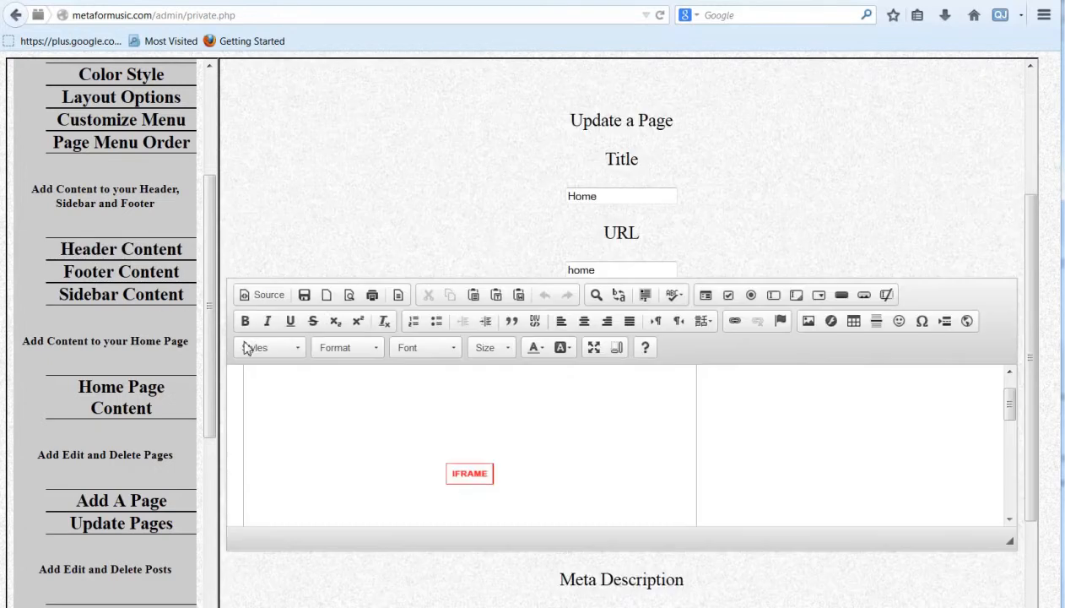
pyautogui.click(255, 294)
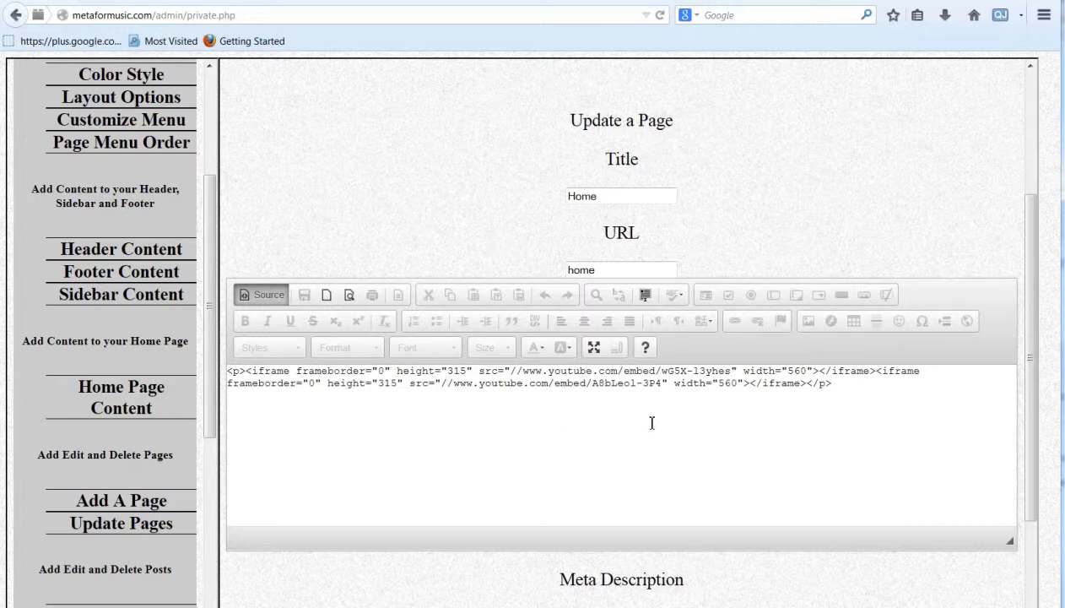
pyautogui.click(264, 295)
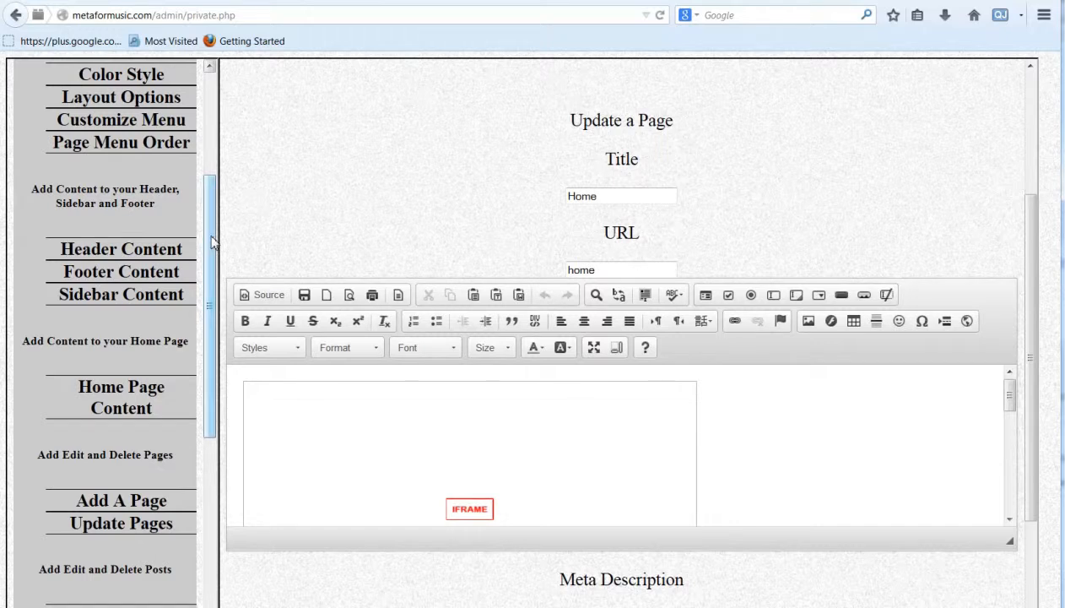
# Preview the website to see the embedded videos on the Home page.
pyautogui.moveTo(212, 243); pyautogui.dragTo(207, 130)
pyautogui.click(95, 197)
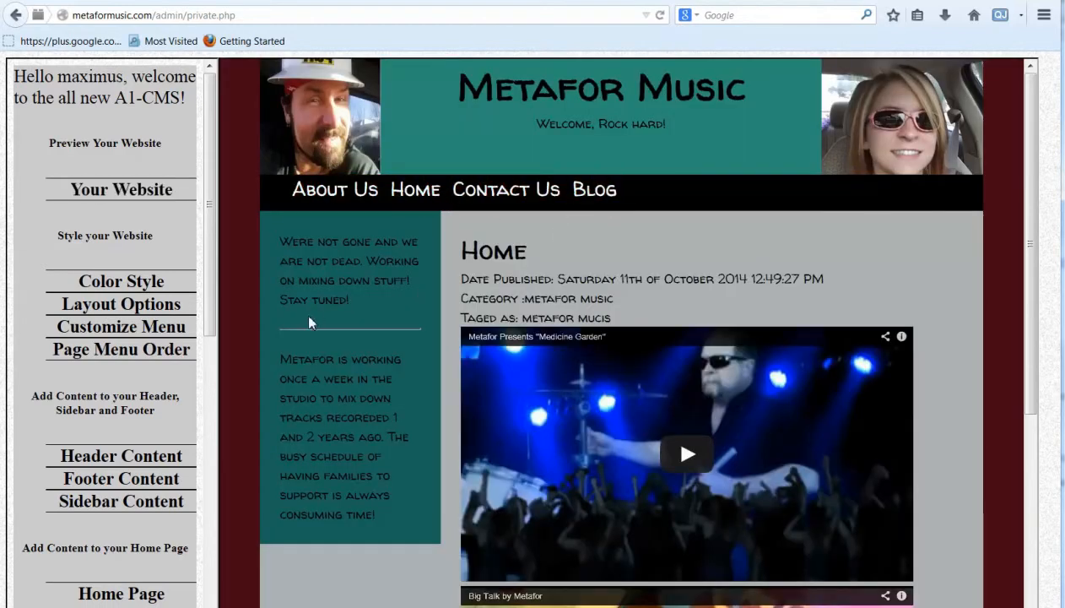
# Start a new page with the title "test" and the URL "TEST PAGE".
pyautogui.moveTo(214, 275); pyautogui.dragTo(208, 425)
pyautogui.click(142, 418)
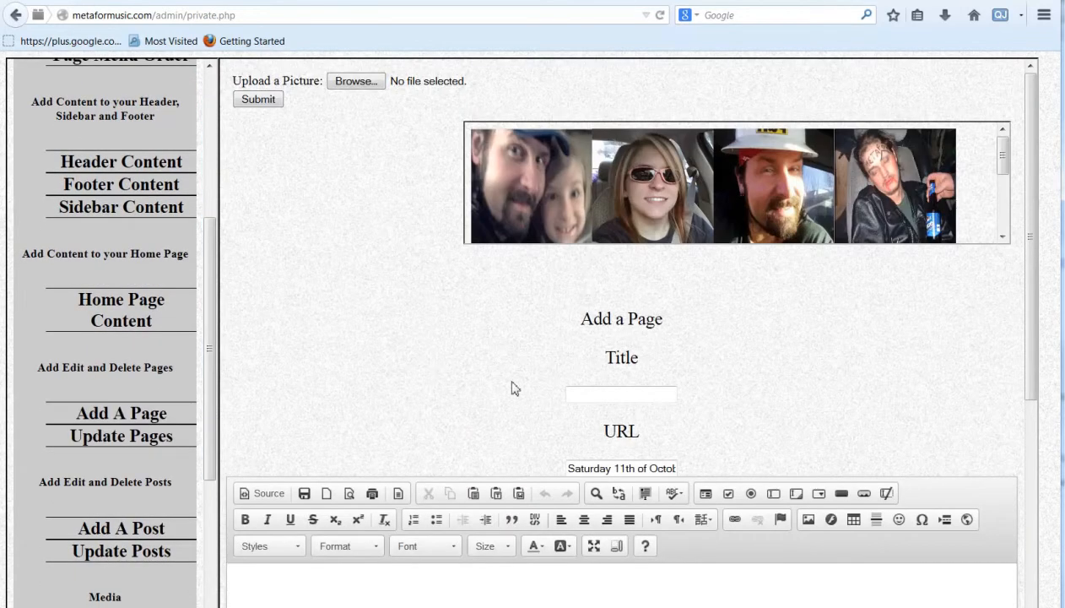
pyautogui.click(615, 395)
pyautogui.write('test')
pyautogui.moveTo(566, 468); pyautogui.dragTo(821, 470)
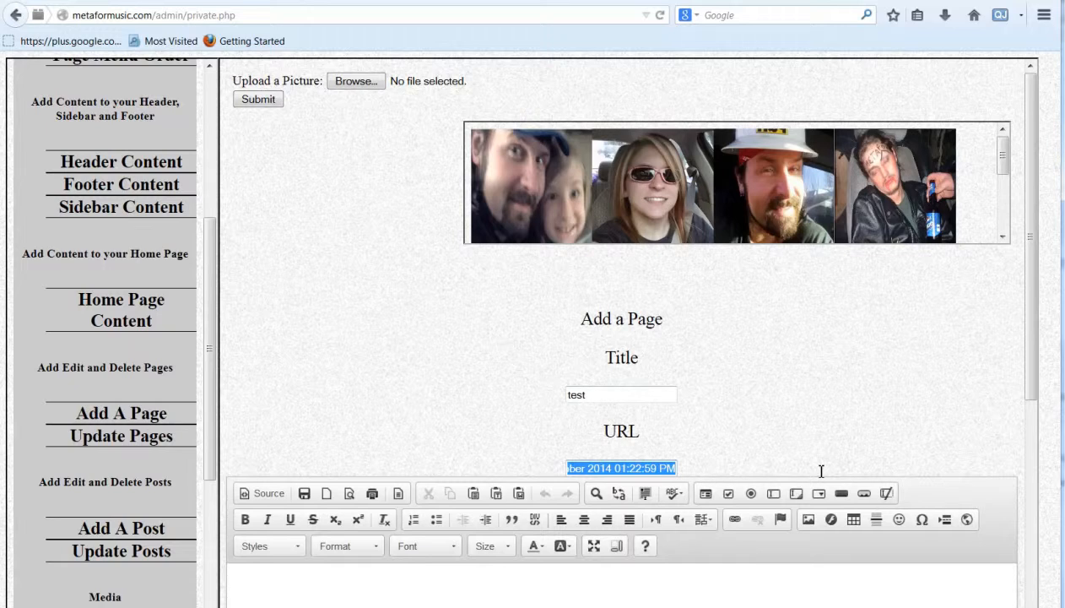
pyautogui.write('TEST')
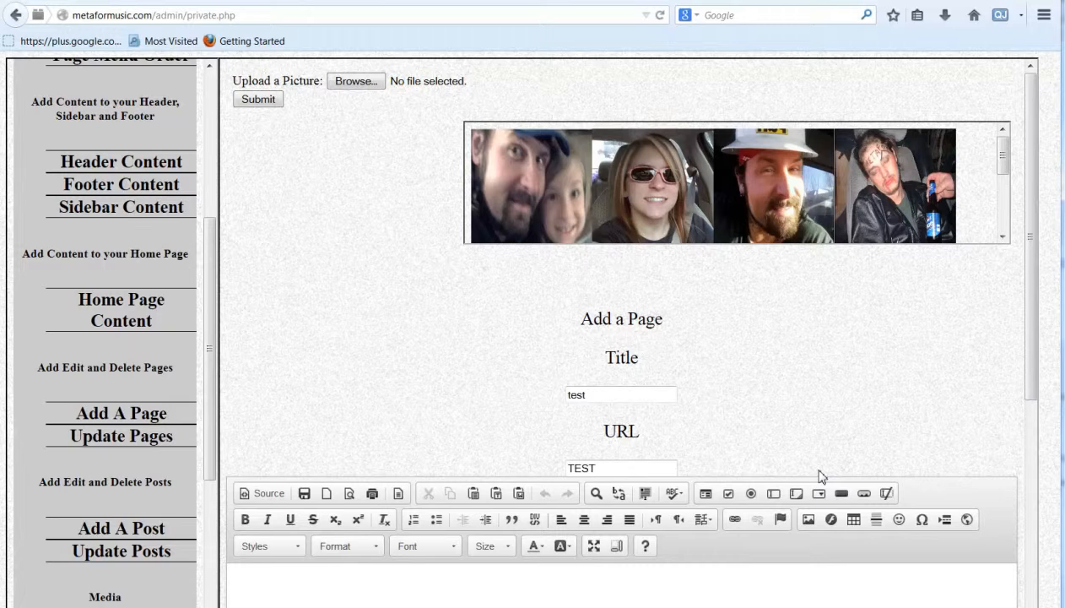
pyautogui.write(' PAGE')
# Enter "tHIS IS A TEST PAGE" as the new page's body text.
pyautogui.scroll(-3, 782, 461)
pyautogui.click(546, 365)
pyautogui.write('tHIS IS A TEST PAGE')
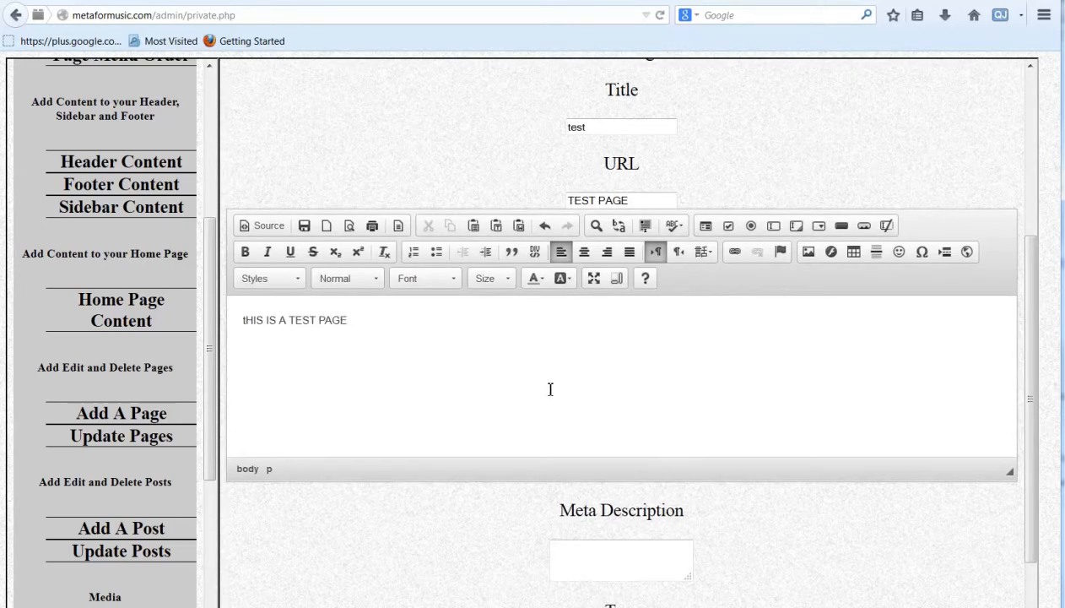
# Set the new page's meta description to "TESTING THIS OUT" and its tags to "HERE ARE SOME TAGS".
pyautogui.click(554, 565)
pyautogui.scroll(-2, 573, 540)
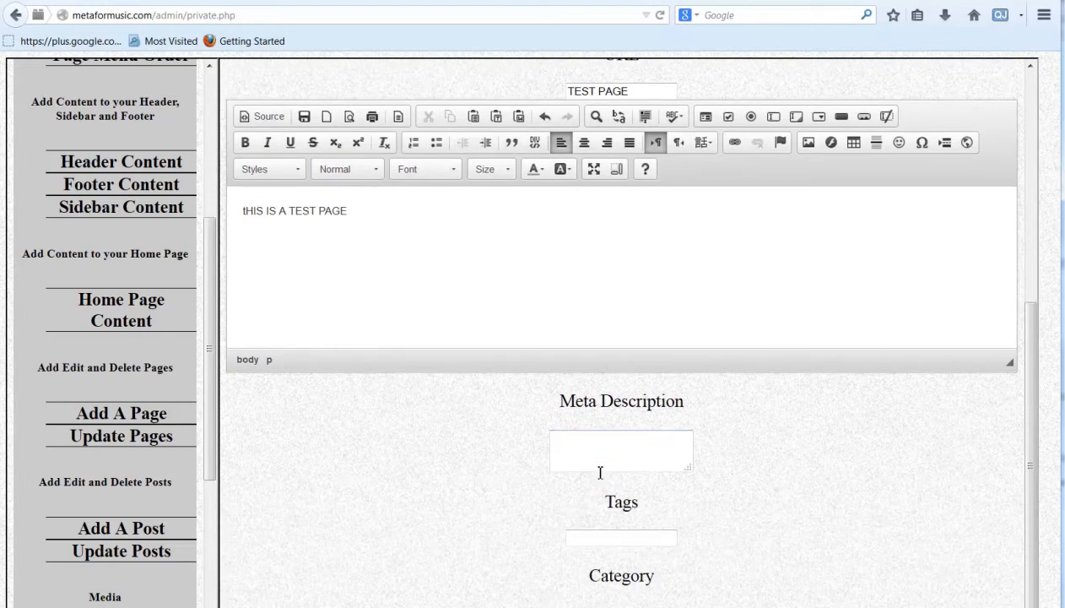
pyautogui.write('TESTING THIS OPUT')
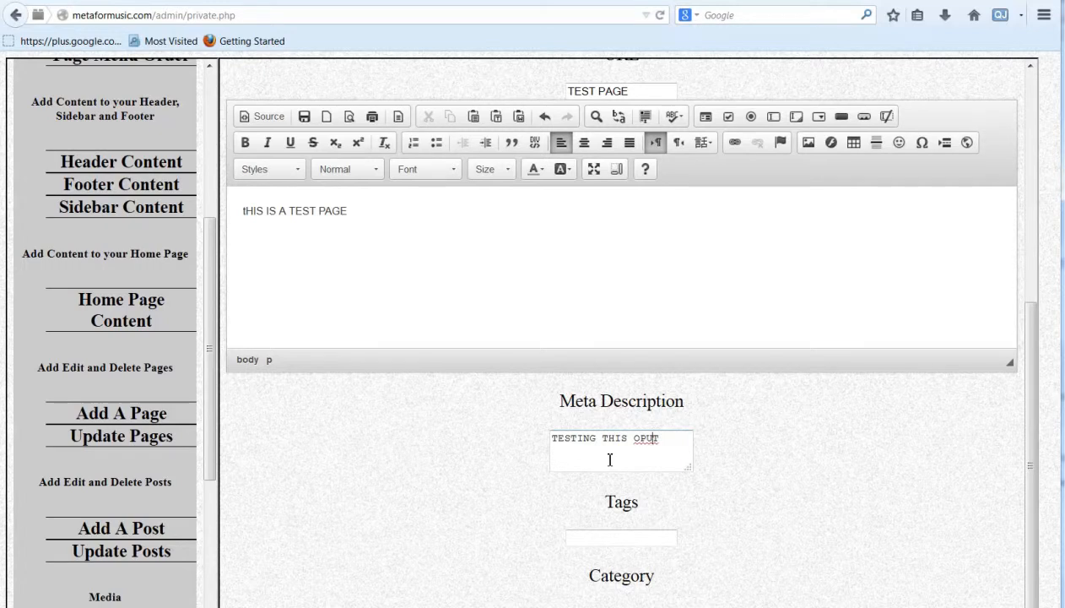
pyautogui.press('BackSpace')
pyautogui.click(618, 539)
pyautogui.write('HERE ARE SOME TA')
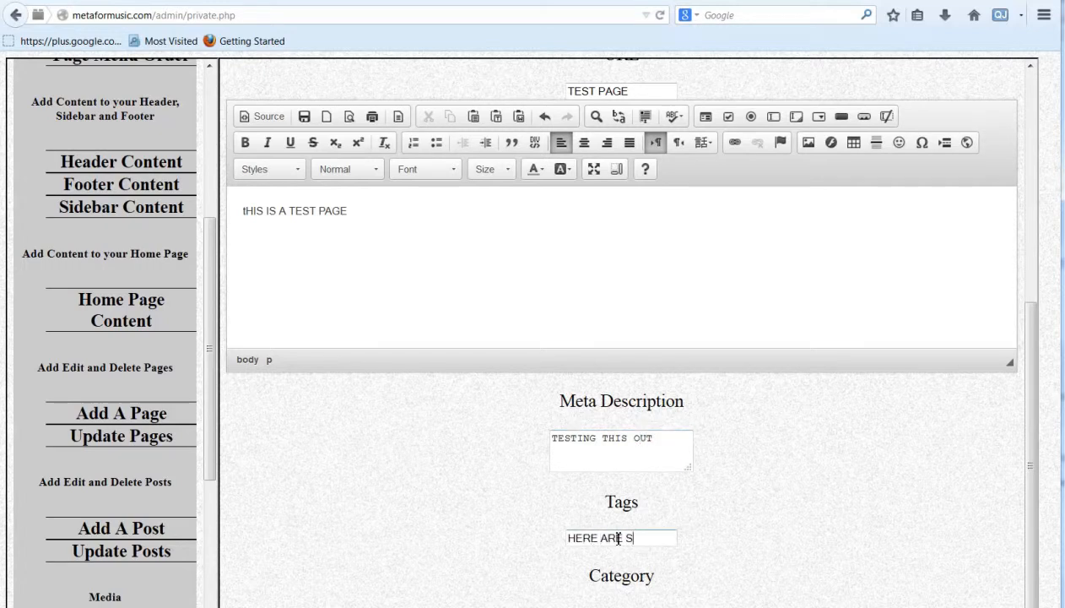
pyautogui.write('GS')
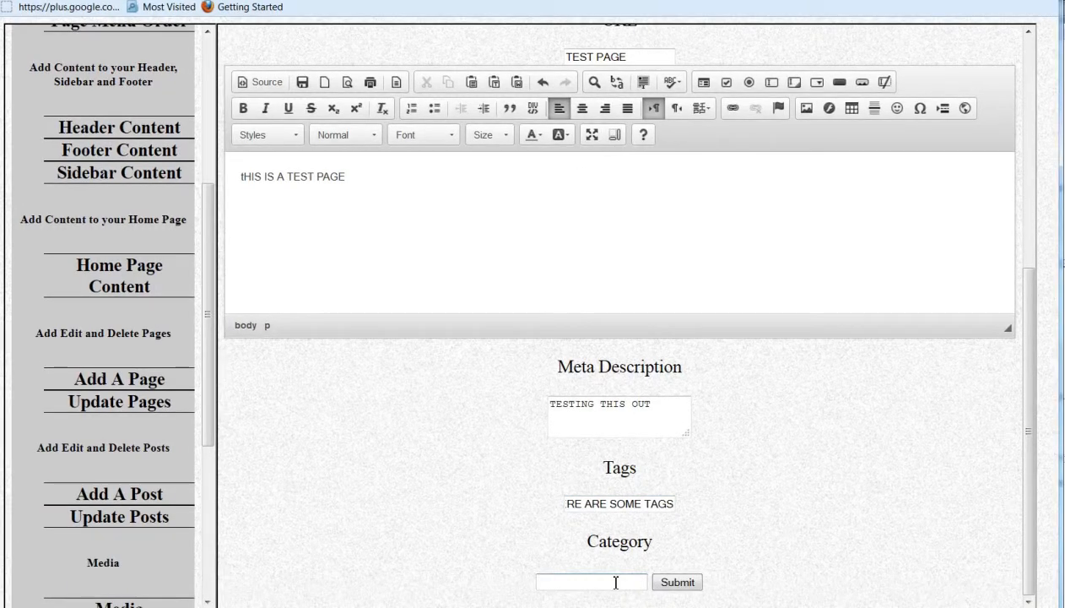
# Set the new page's category to "CATEGORY" and submit the page.
pyautogui.click(608, 585)
pyautogui.write('CATEGORY')
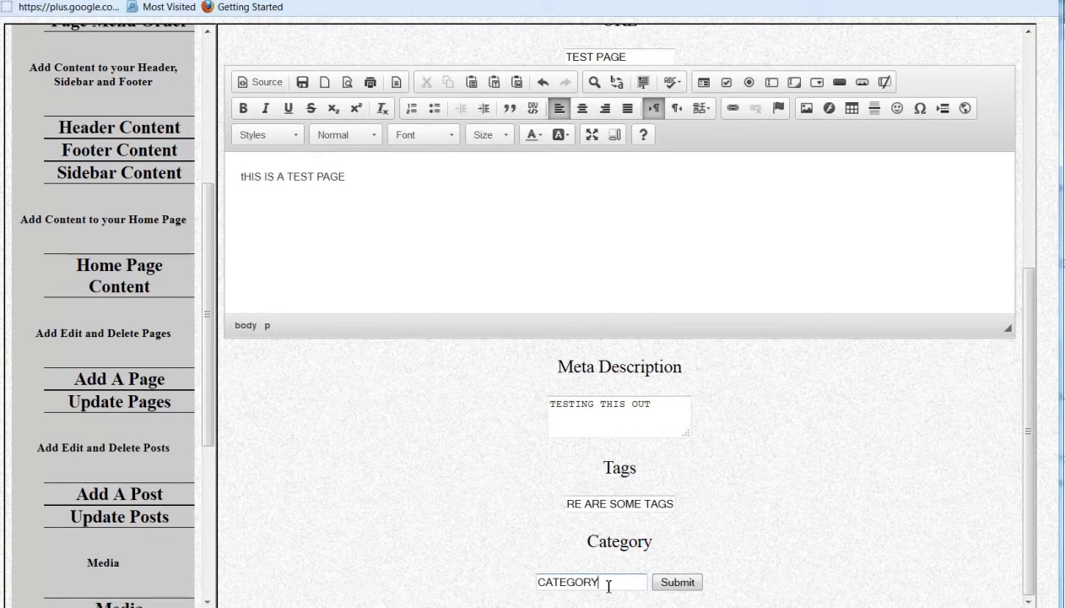
pyautogui.click(683, 582)
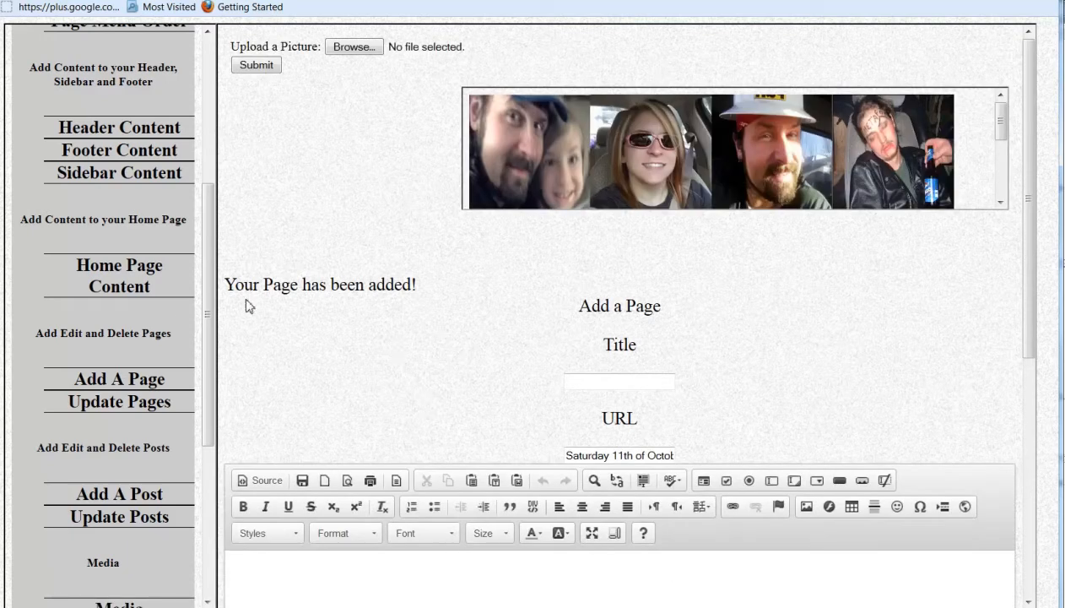
# Preview the website and open the new test page to check its publish date, category, tags and body text.
pyautogui.scroll(3, 205, 253)
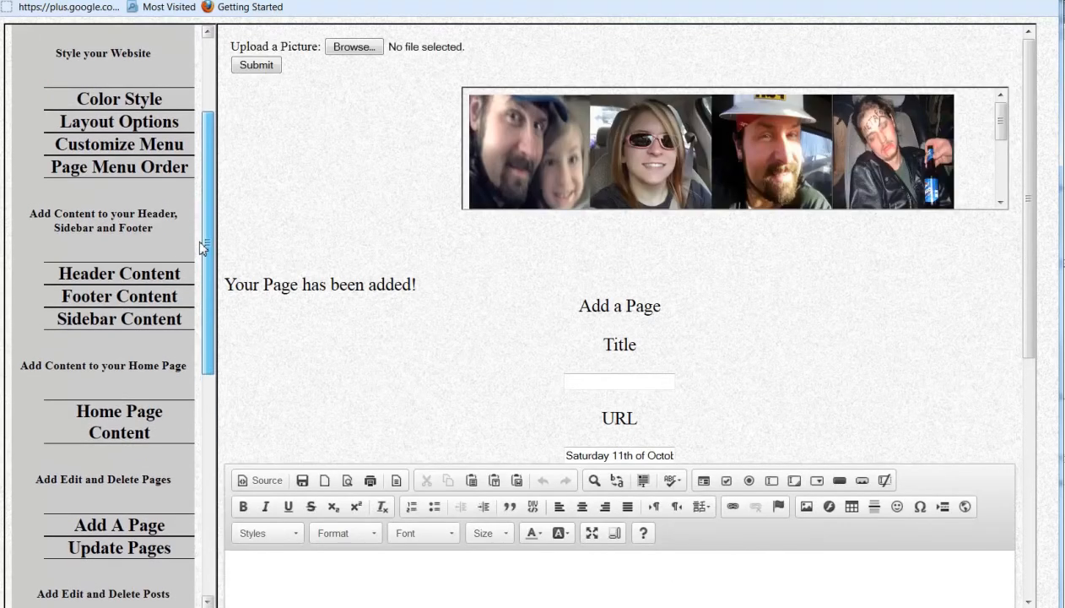
pyautogui.scroll(3, 205, 213)
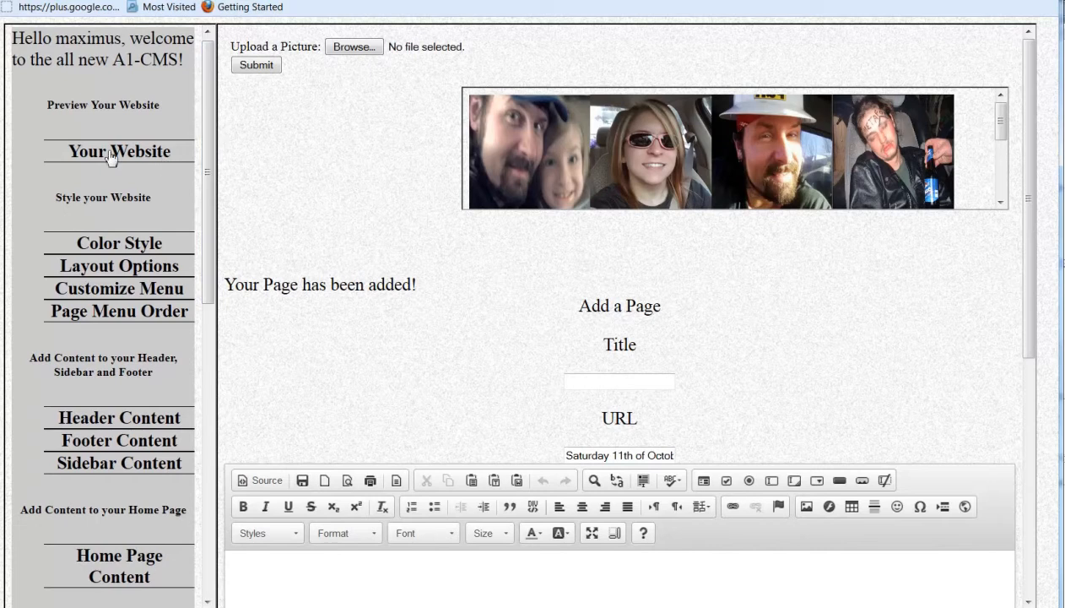
pyautogui.click(108, 152)
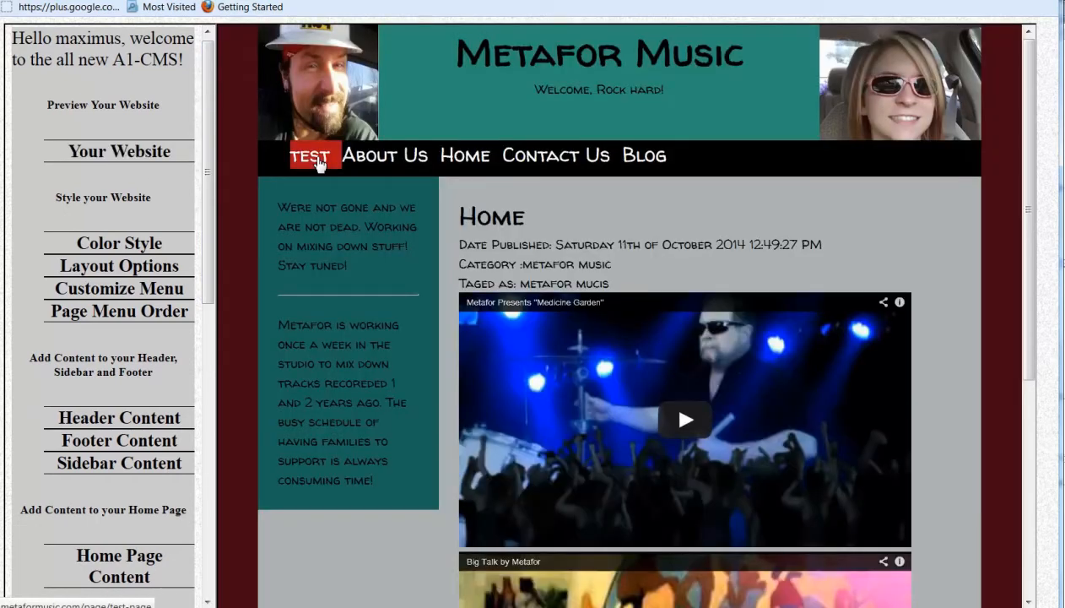
pyautogui.click(319, 161)
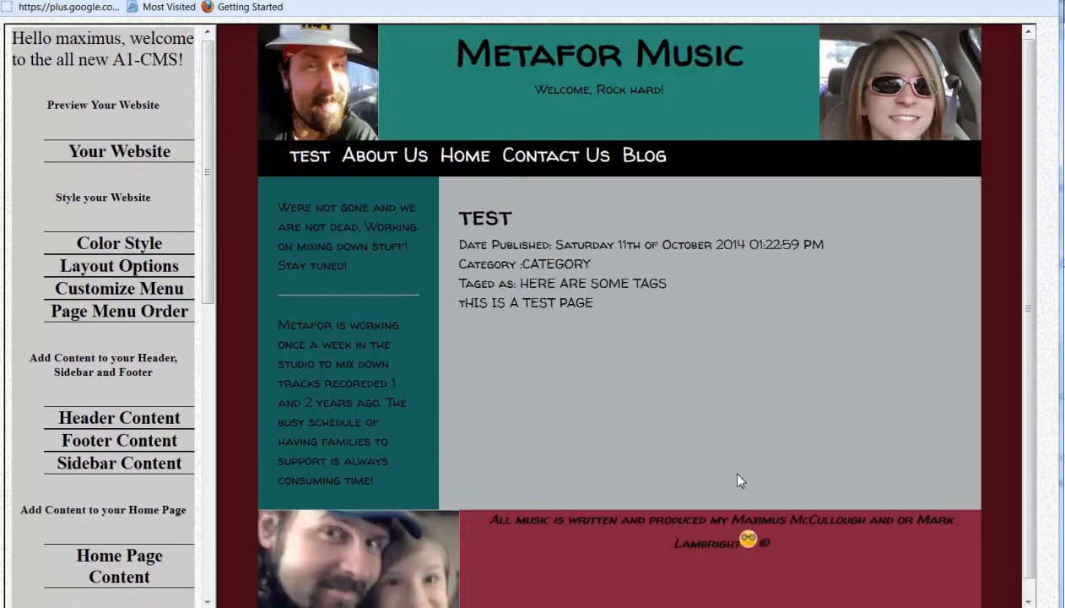
pyautogui.moveTo(475, 246); pyautogui.dragTo(664, 272)
pyautogui.moveTo(477, 287); pyautogui.dragTo(503, 301)
pyautogui.click(497, 307)
# Open the website's Blog and view the "test" post with its date, category and tags.
pyautogui.moveTo(207, 249); pyautogui.dragTo(207, 463)
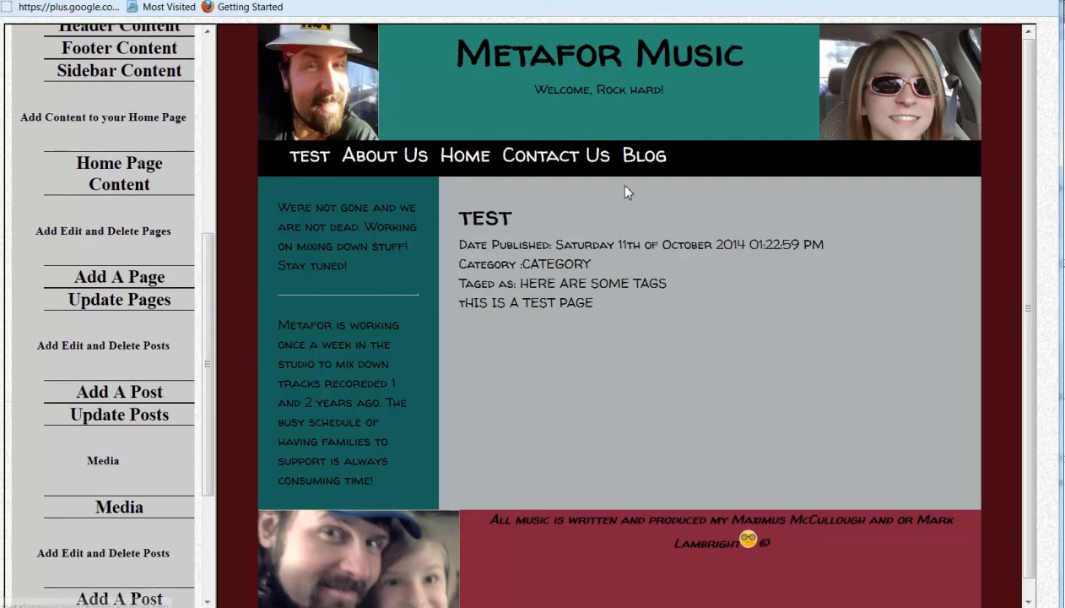
pyautogui.click(649, 165)
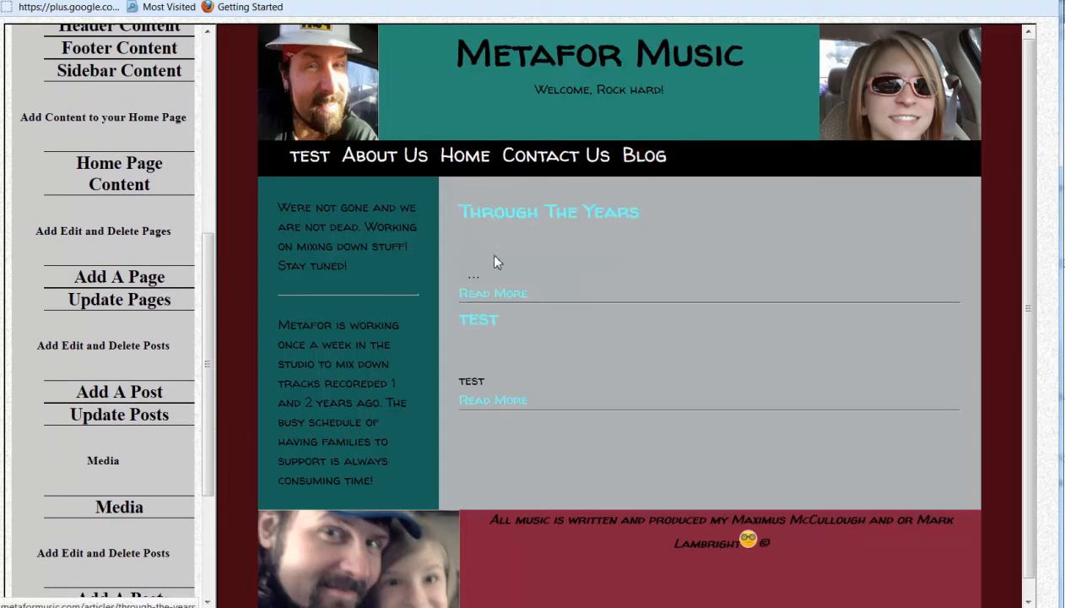
pyautogui.click(486, 322)
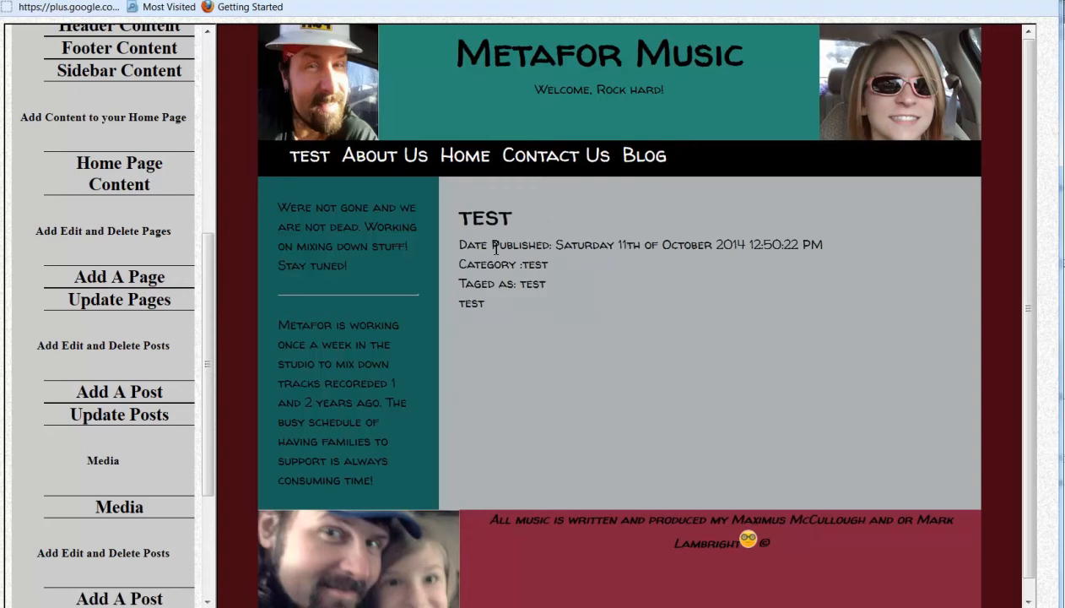
pyautogui.moveTo(490, 244); pyautogui.dragTo(540, 291)
pyautogui.click(532, 291)
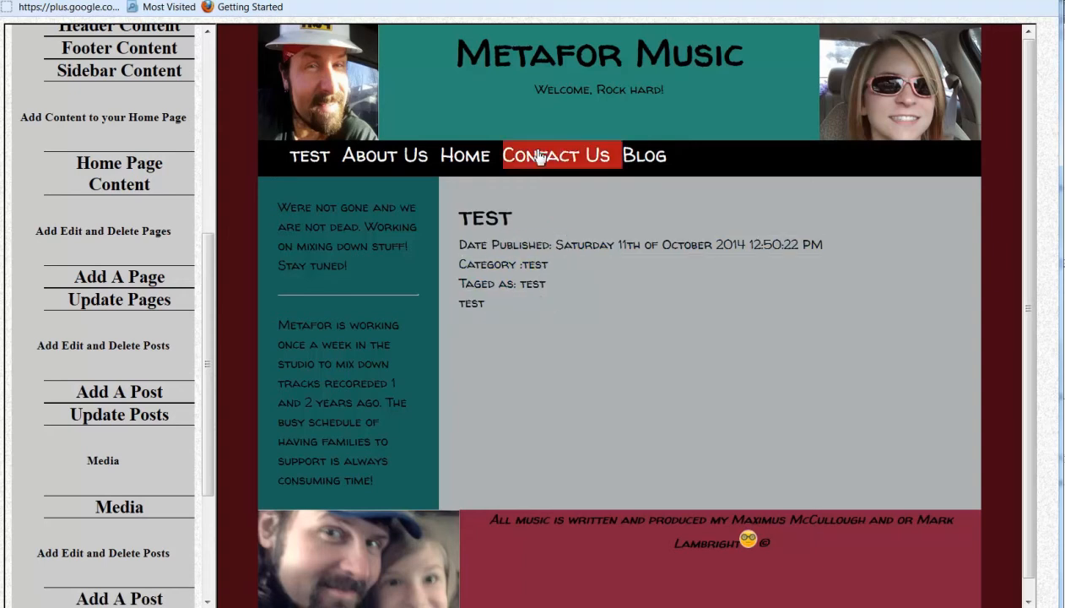
# Open the media library in the dashboard to view the uploaded pictures.
pyautogui.scroll(-3, 213, 397)
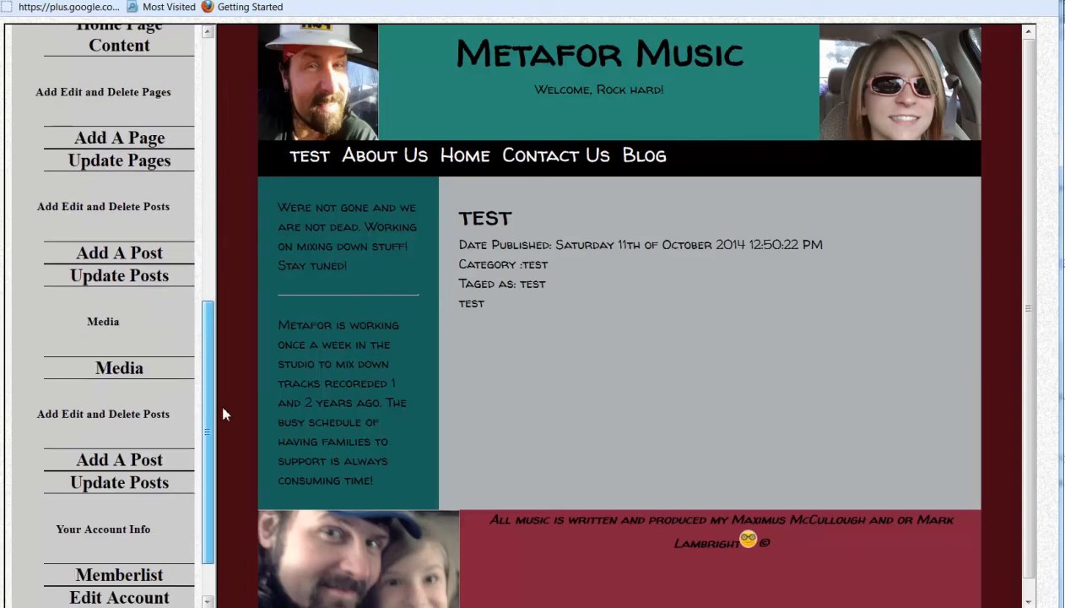
pyautogui.click(119, 377)
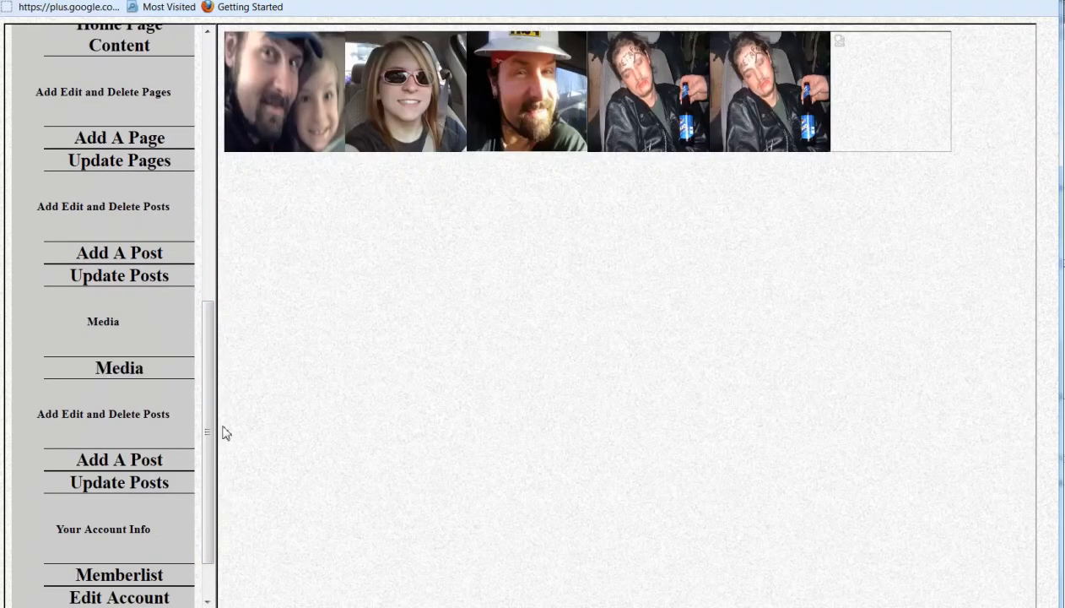
# View the member list and open the account editing form.
pyautogui.moveTo(209, 470); pyautogui.dragTo(219, 541)
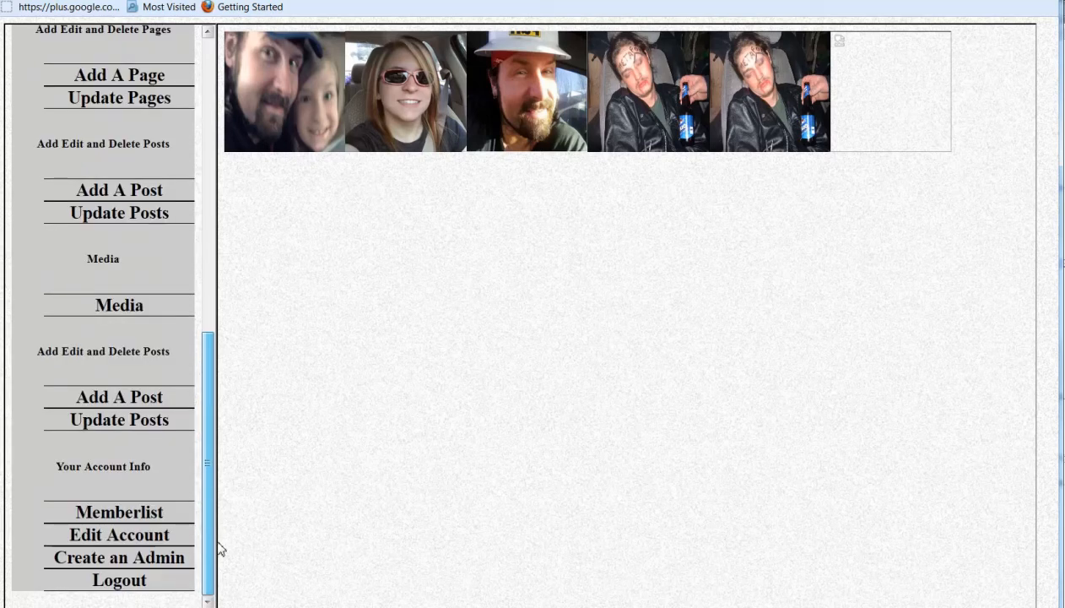
pyautogui.click(140, 515)
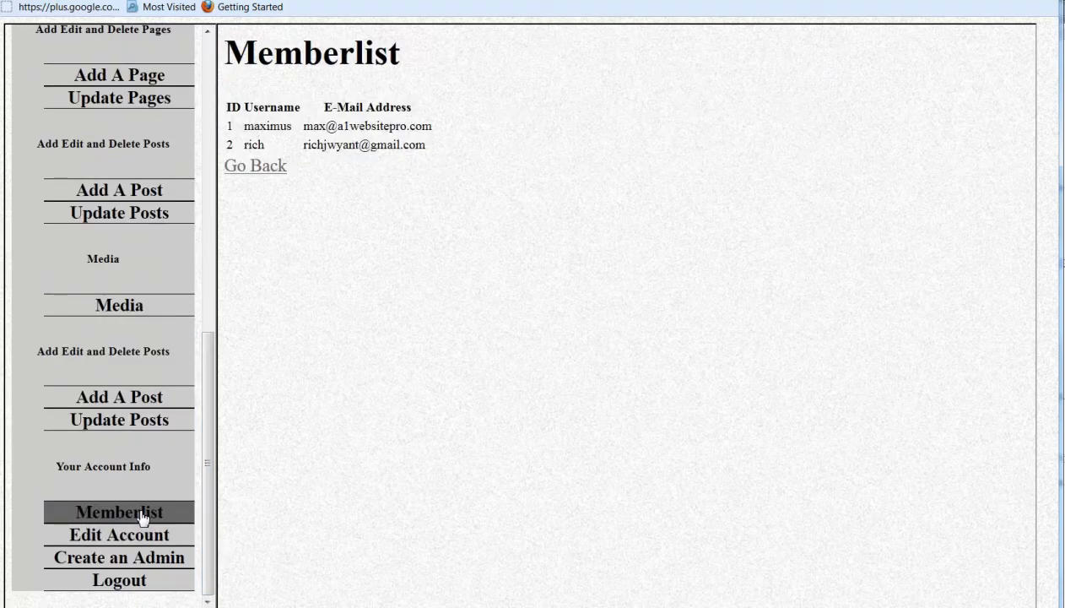
pyautogui.click(131, 535)
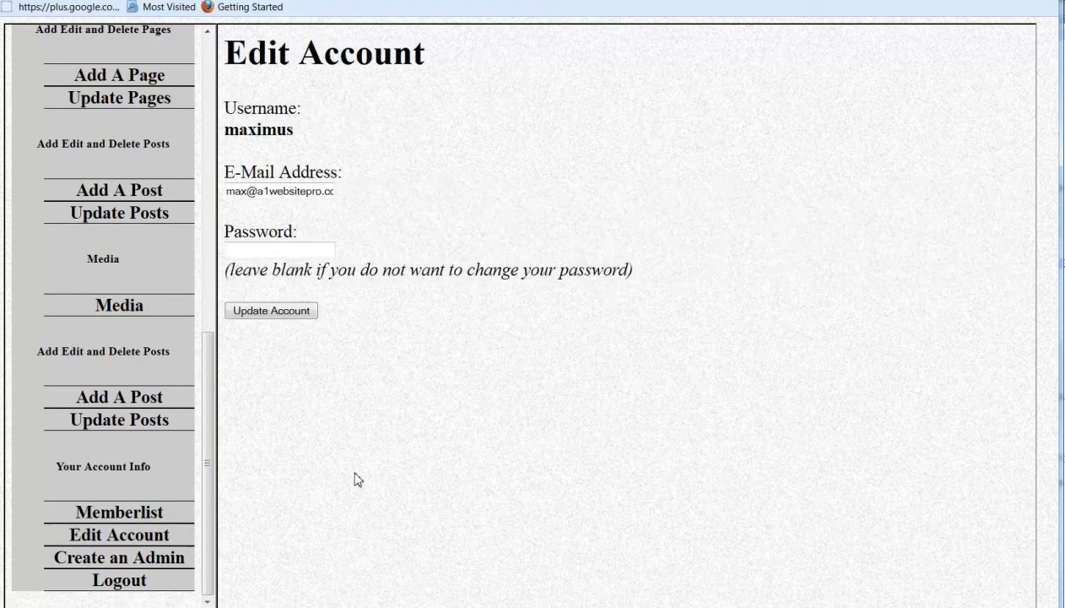
# Examine the "Through The Years" article on the website, including the site header, article title, publish date and body text.
pyautogui.moveTo(209, 469); pyautogui.dragTo(202, 157)
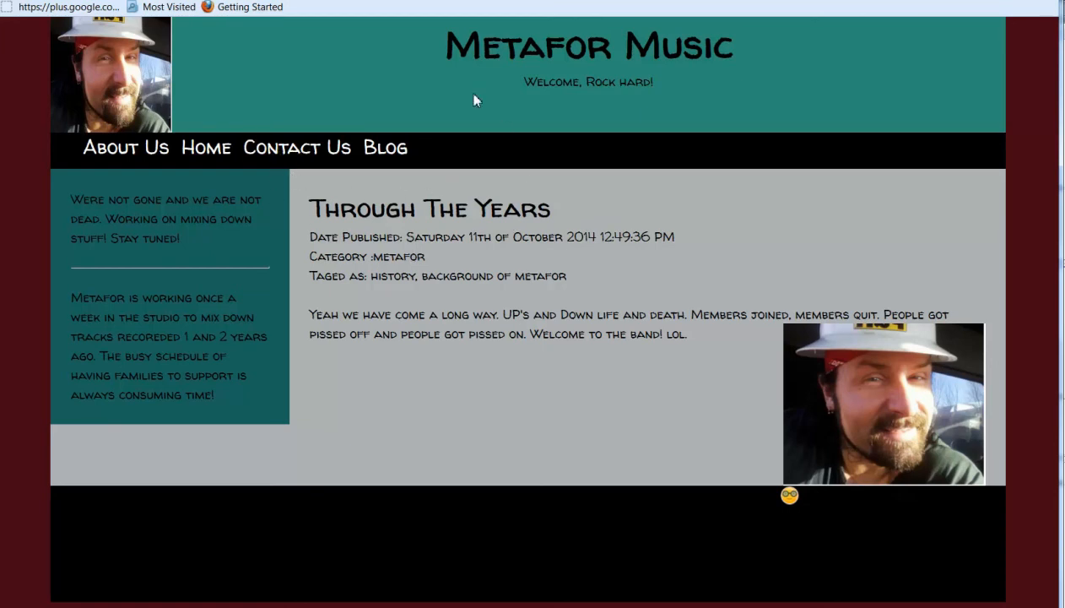
pyautogui.moveTo(441, 44); pyautogui.dragTo(750, 66)
pyautogui.moveTo(657, 77); pyautogui.dragTo(522, 85)
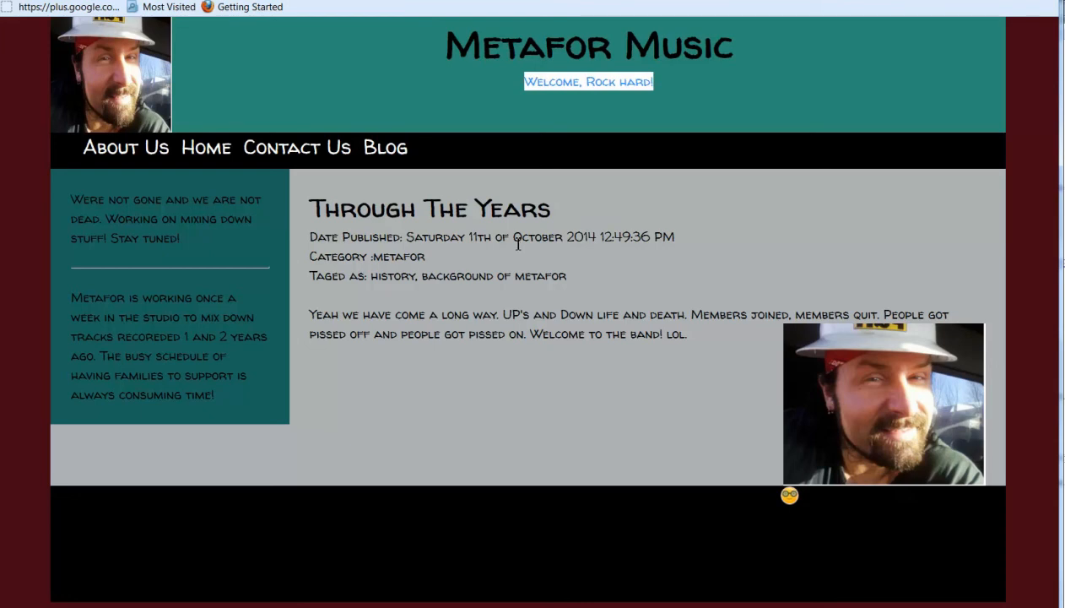
pyautogui.moveTo(309, 208); pyautogui.dragTo(629, 243)
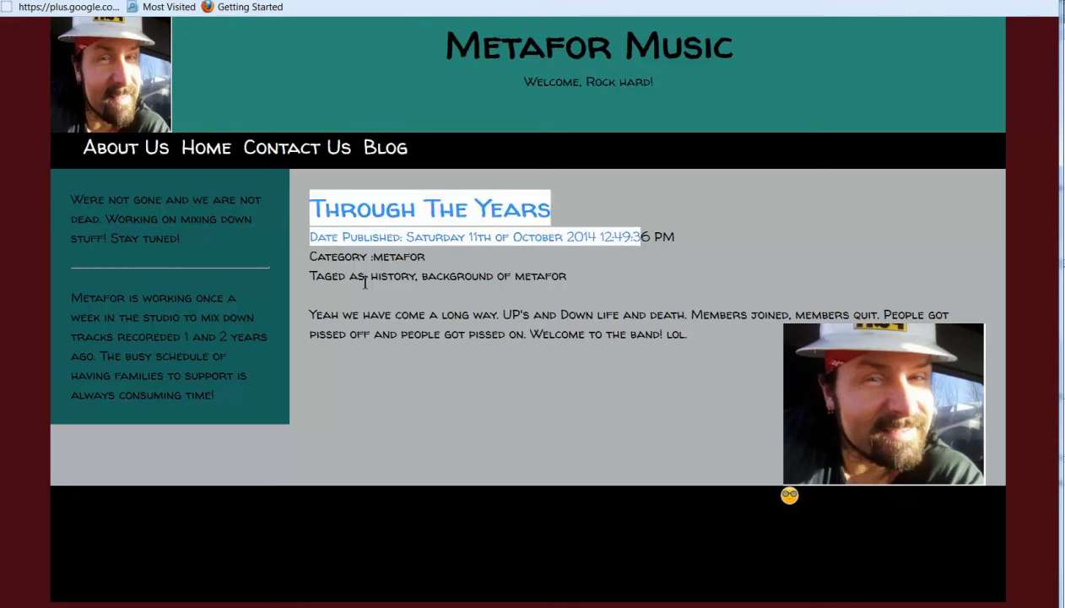
pyautogui.moveTo(317, 315); pyautogui.dragTo(698, 380)
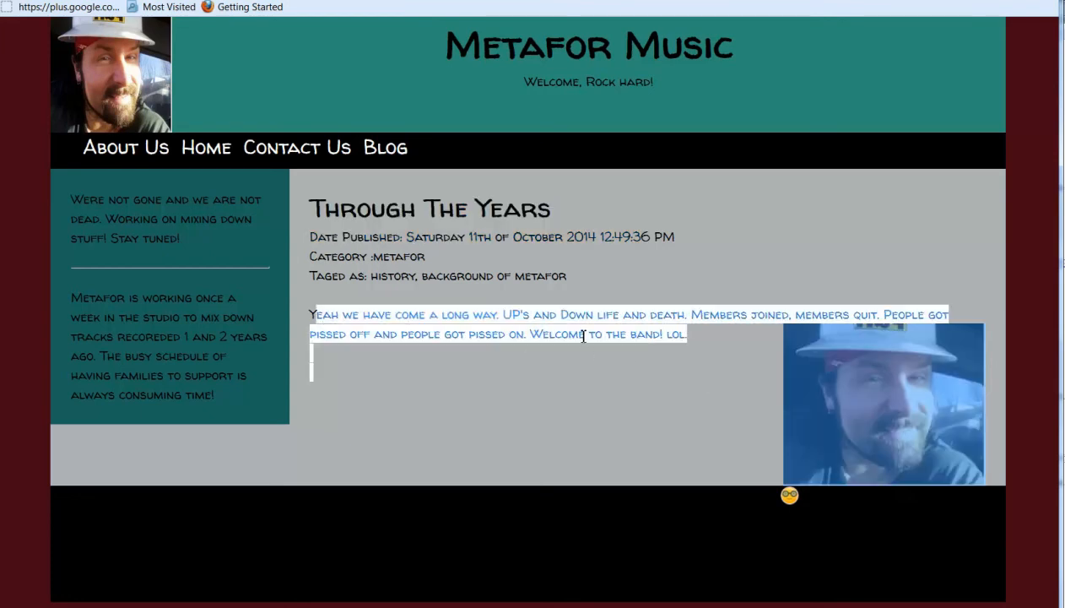